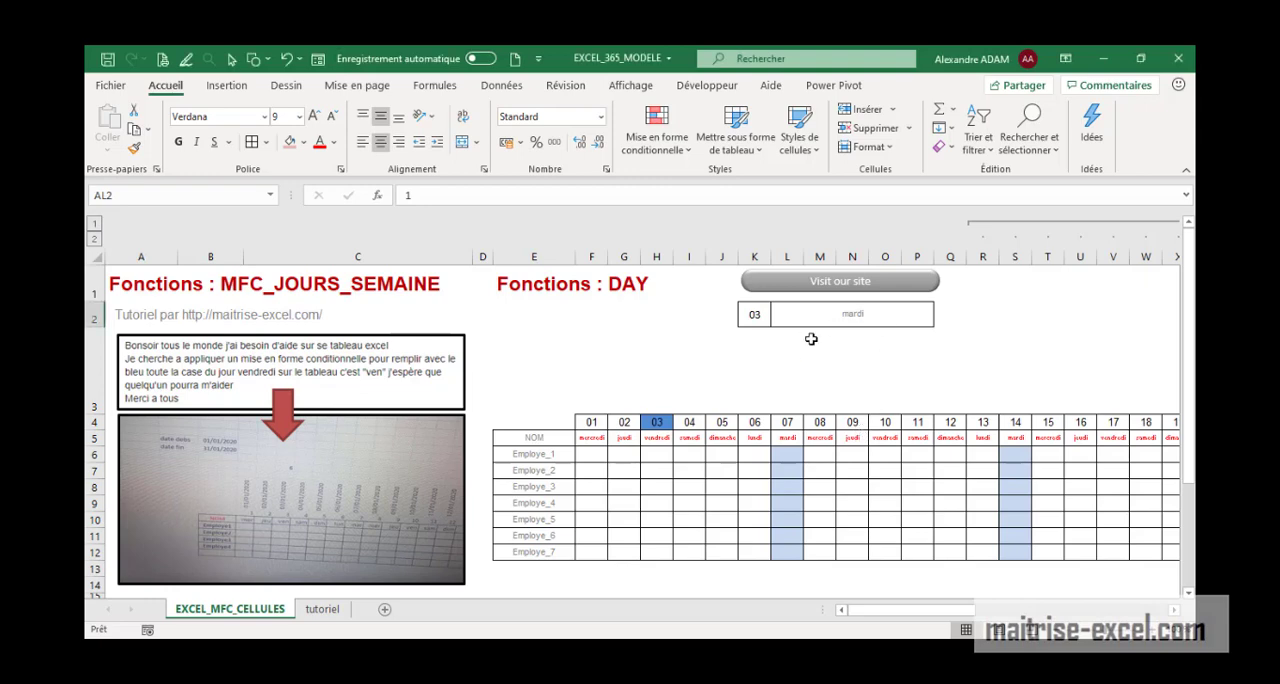
Choose vendredi as the weekday in the selector cell L2
left_click(873, 318)
left_click(940, 325)
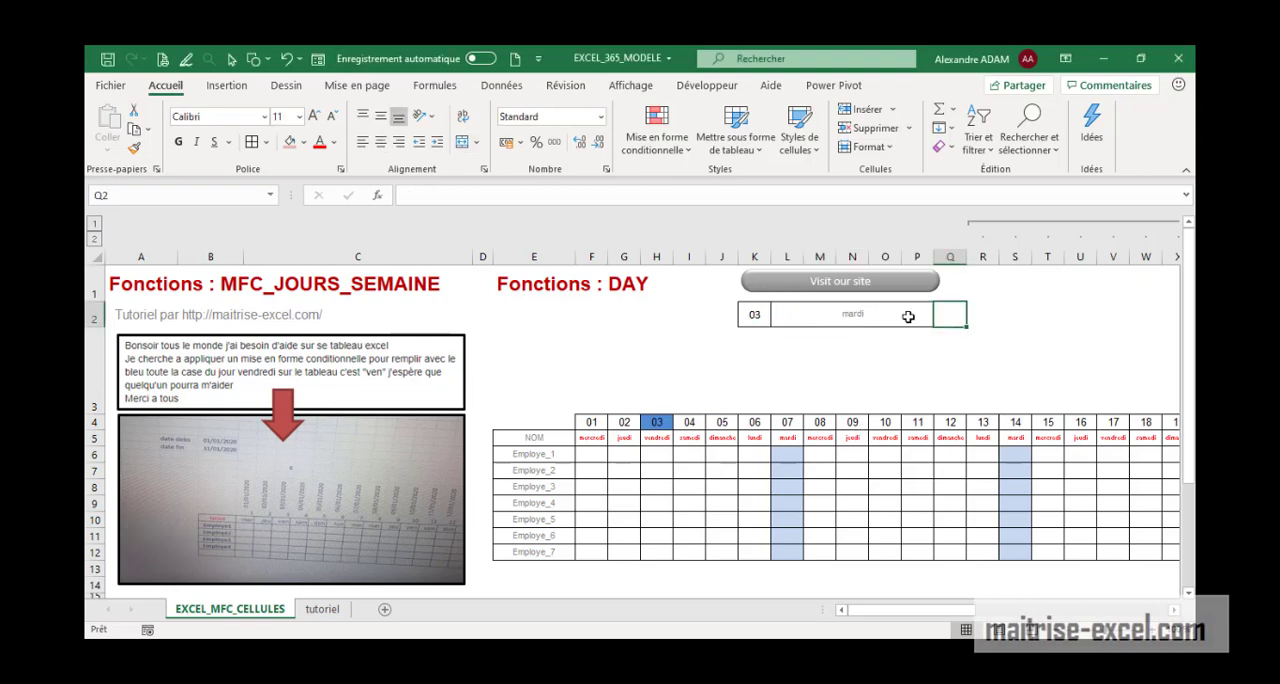
left_click(908, 316)
left_click(940, 320)
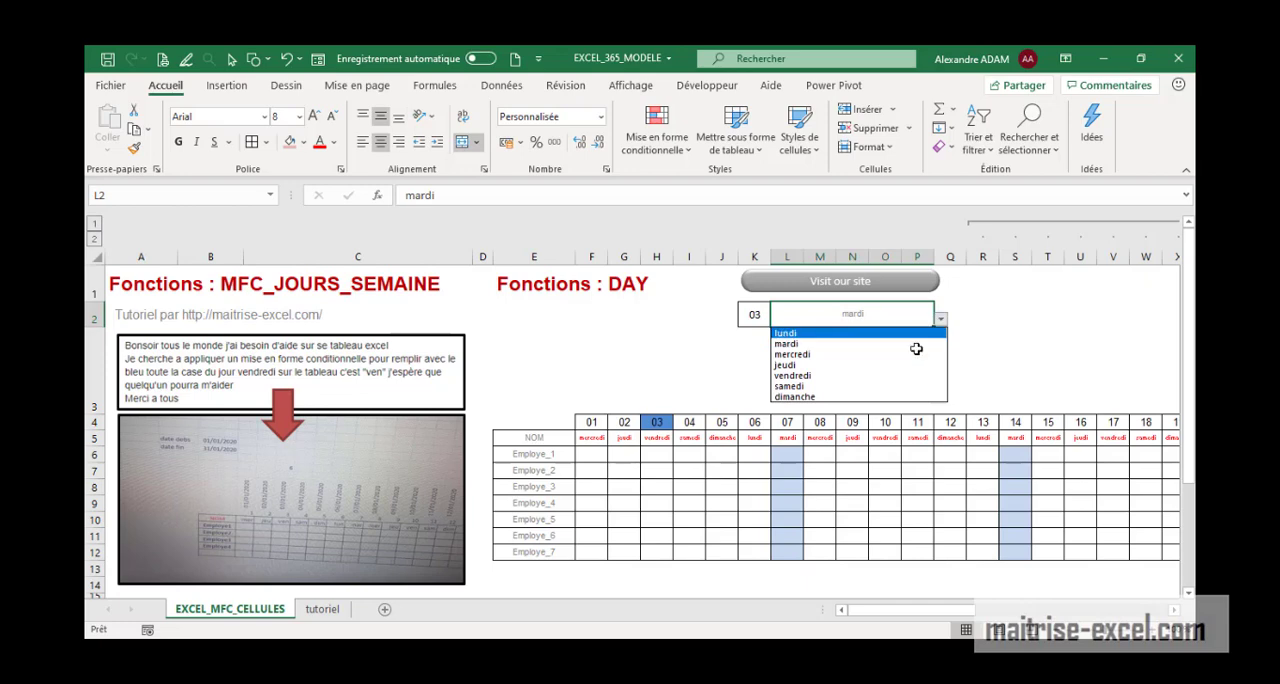
left_click(826, 375)
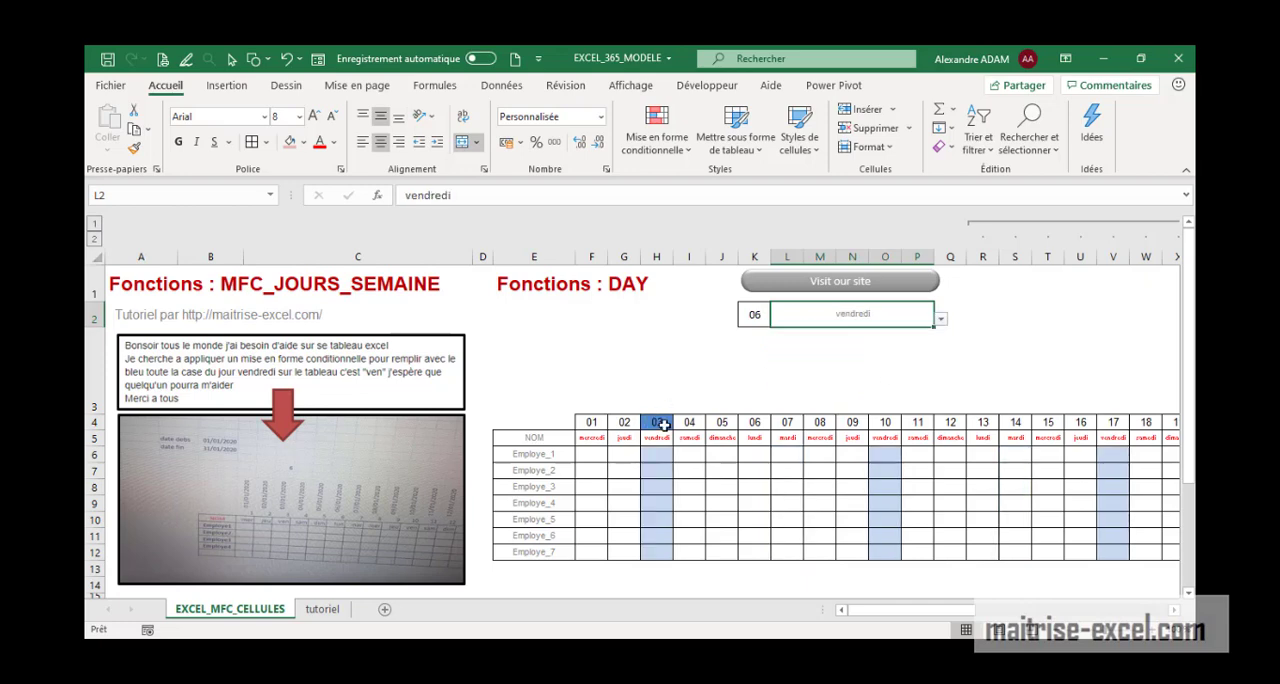
Try dimanche and lundi in the weekday selector L2, and set it to mercredi
left_click(941, 318)
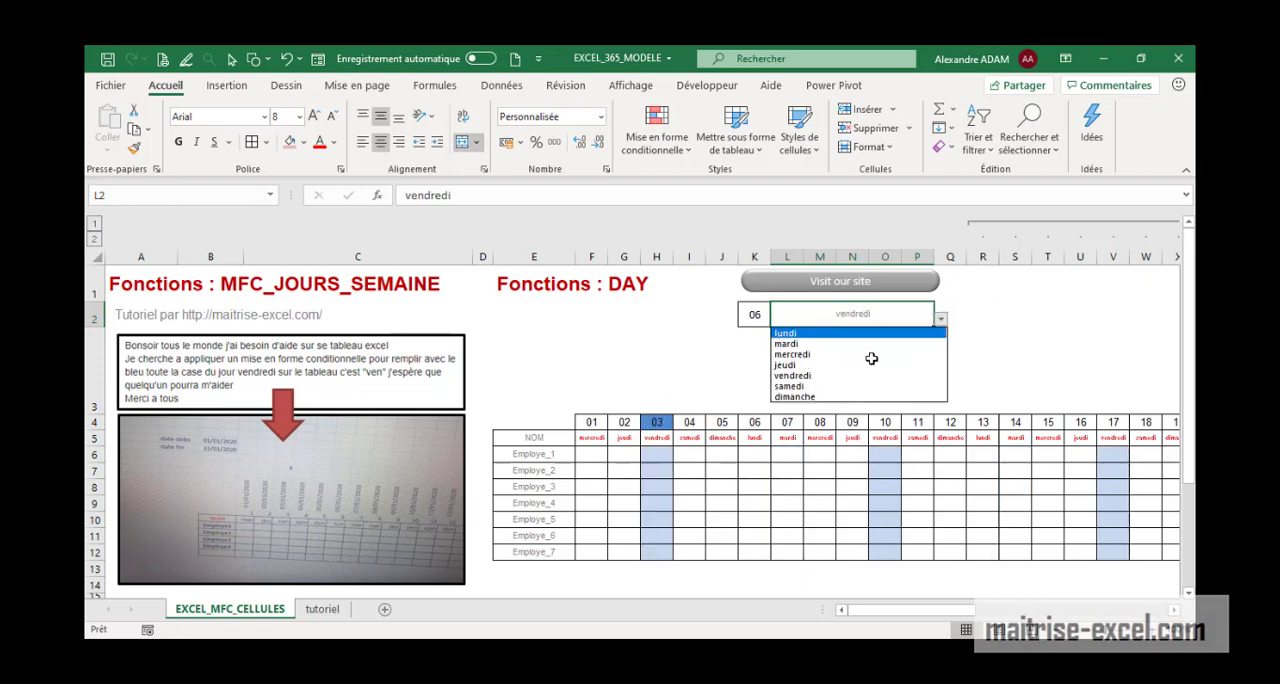
left_click(828, 393)
left_click(941, 318)
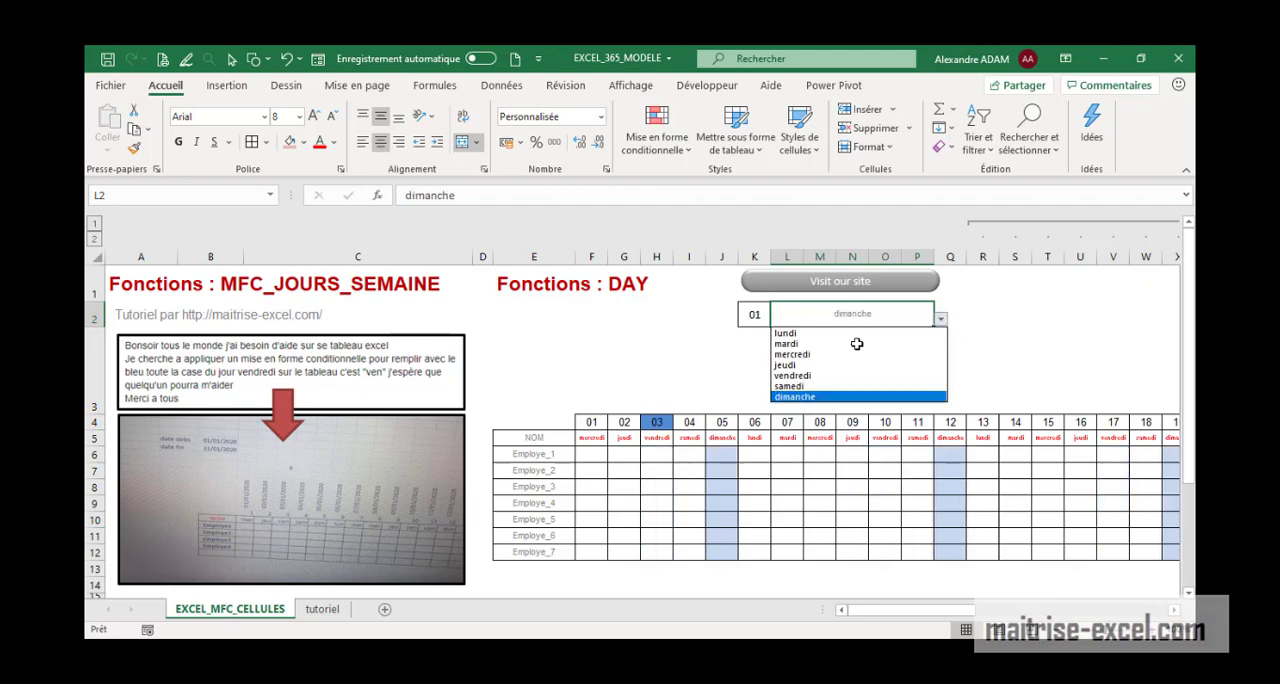
left_click(804, 334)
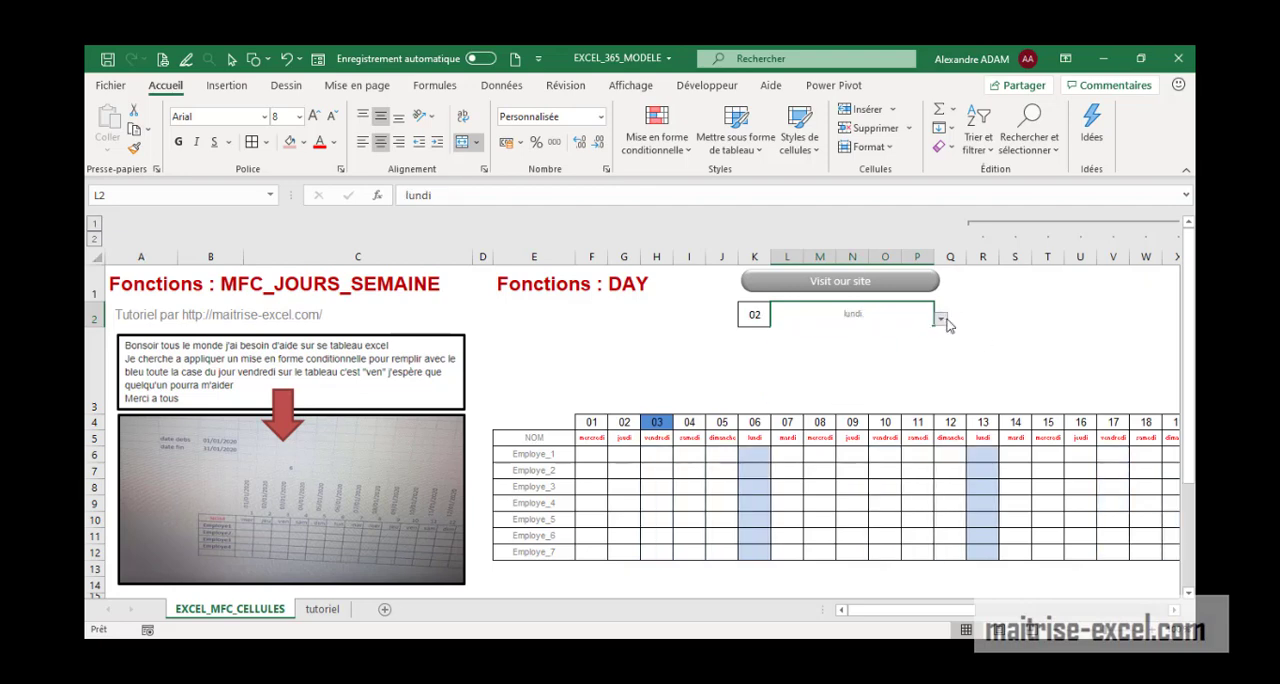
left_click(941, 318)
left_click(895, 355)
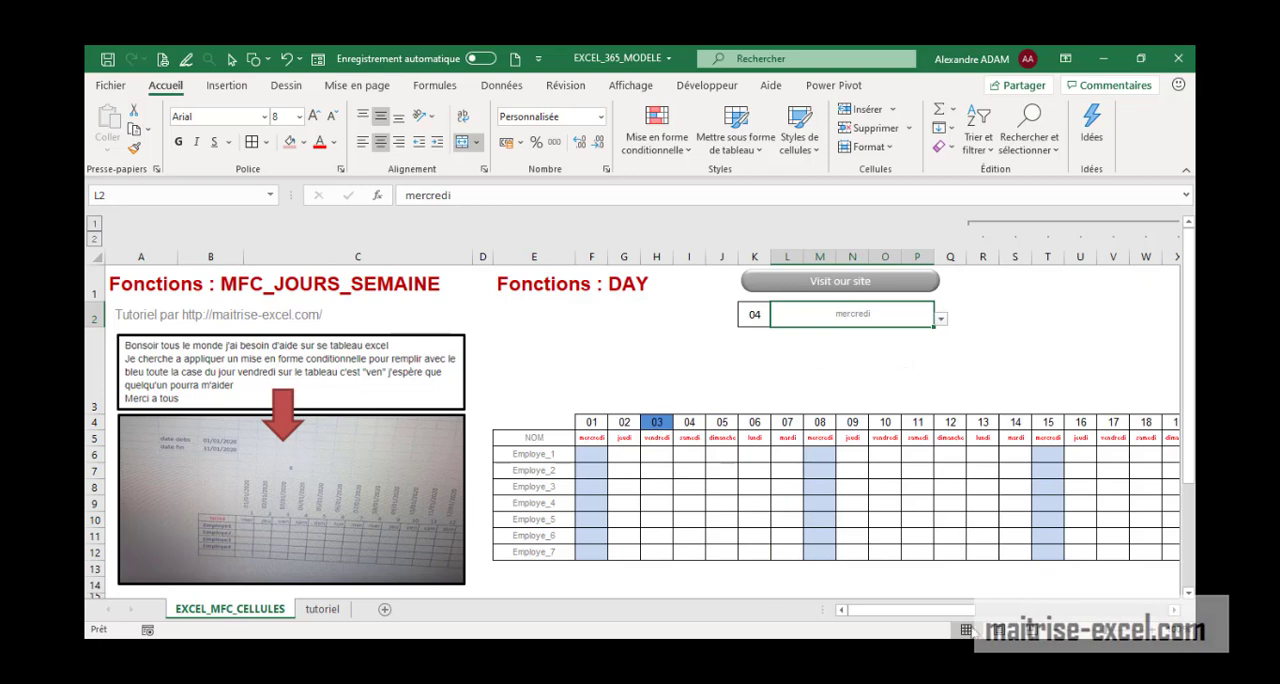
Locate the year and month parameters beside the calendar and inspect the year in AL1
left_click_drag(959, 610, 1038, 610)
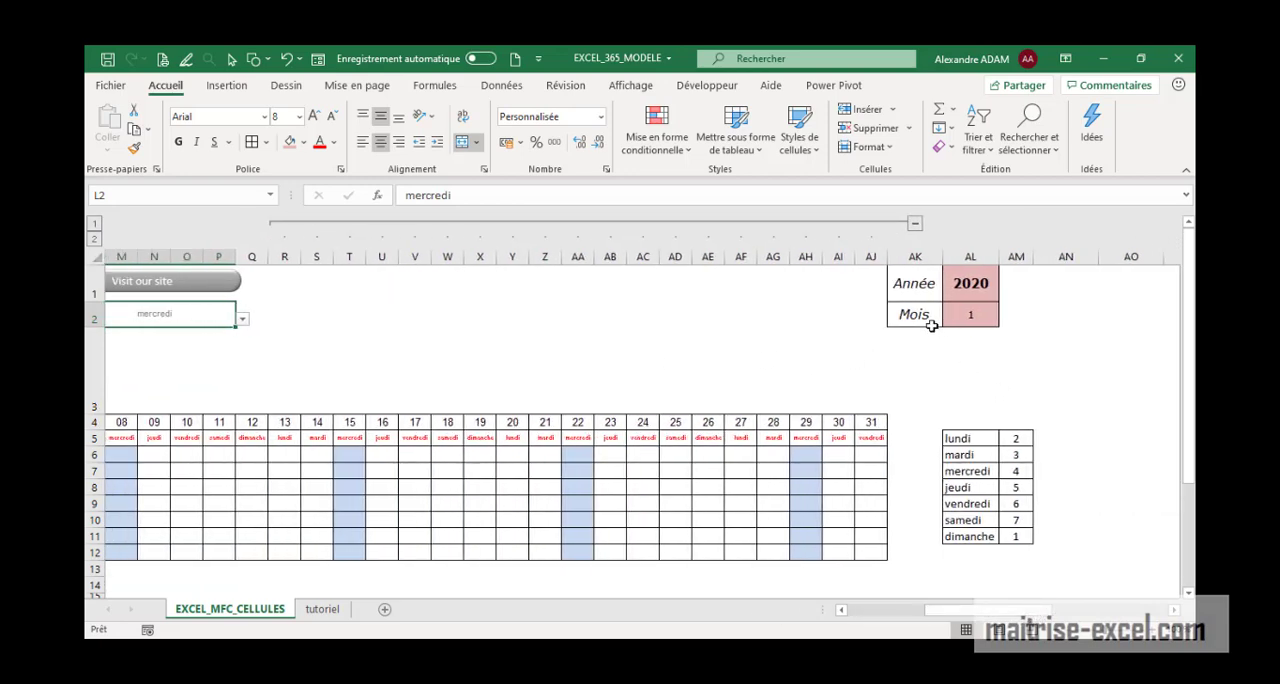
left_click_drag(911, 283, 966, 290)
left_click(966, 290)
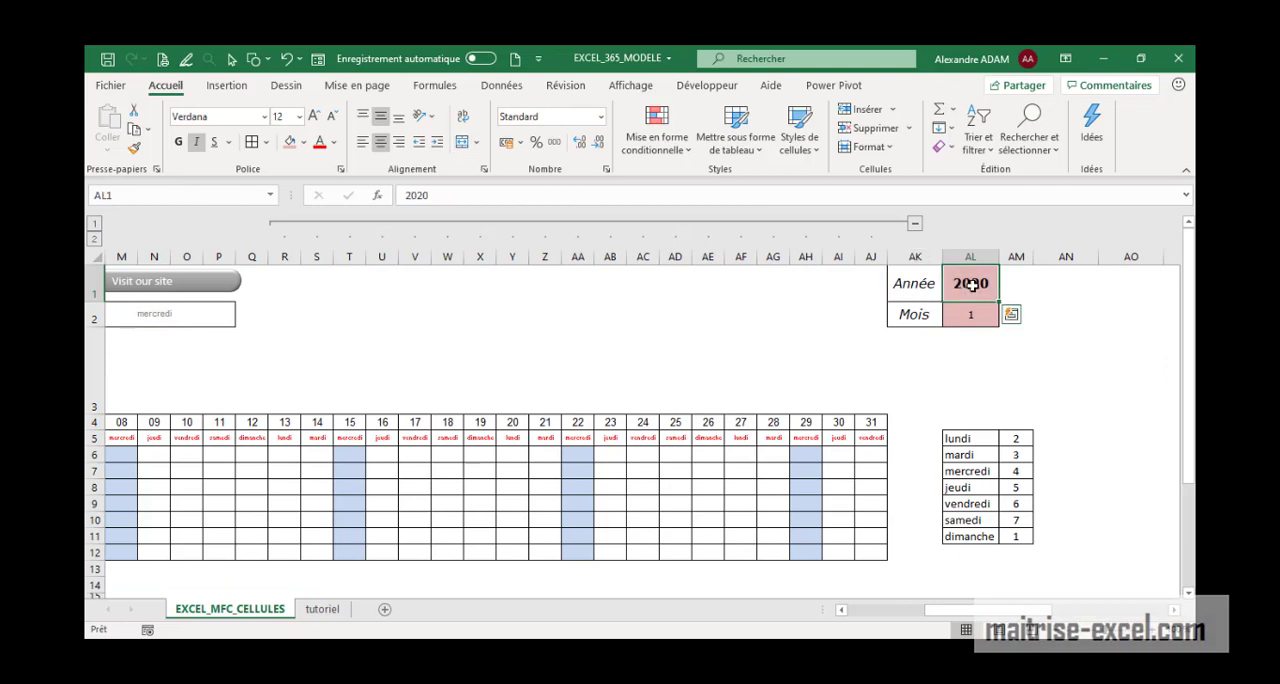
left_click(922, 314)
Review the data validation of the month cell AL2, checking the source of its list
left_click(972, 314)
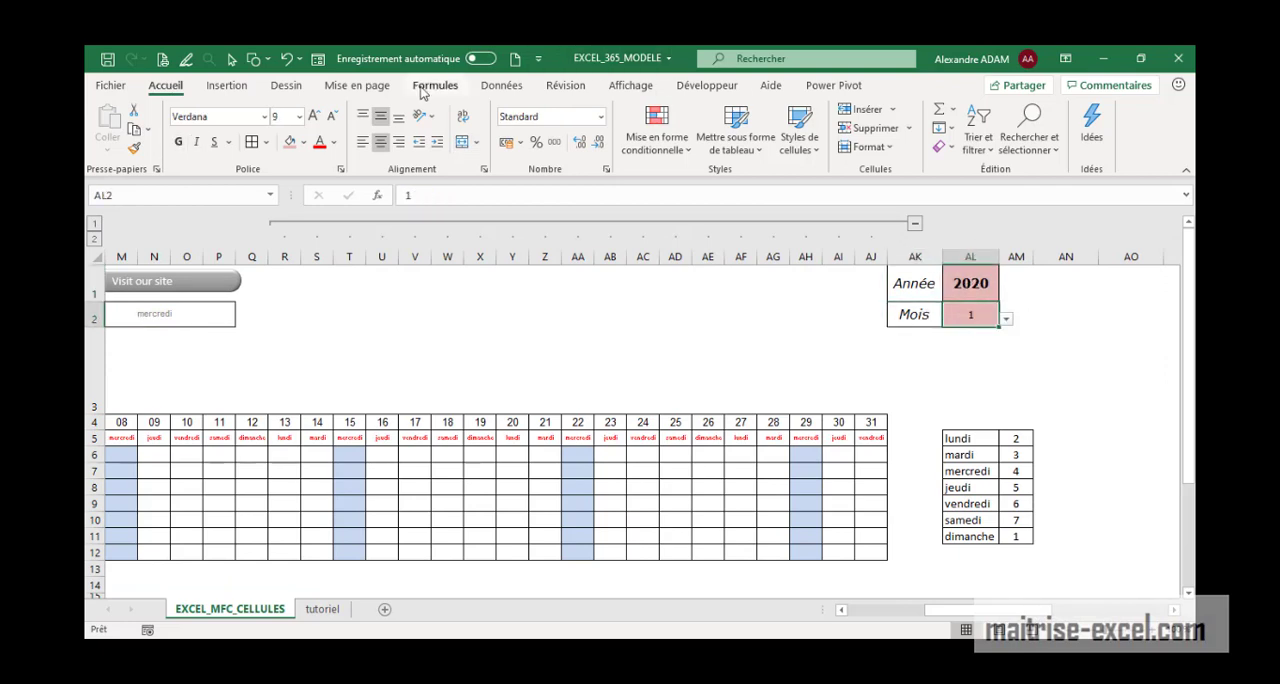
left_click(508, 88)
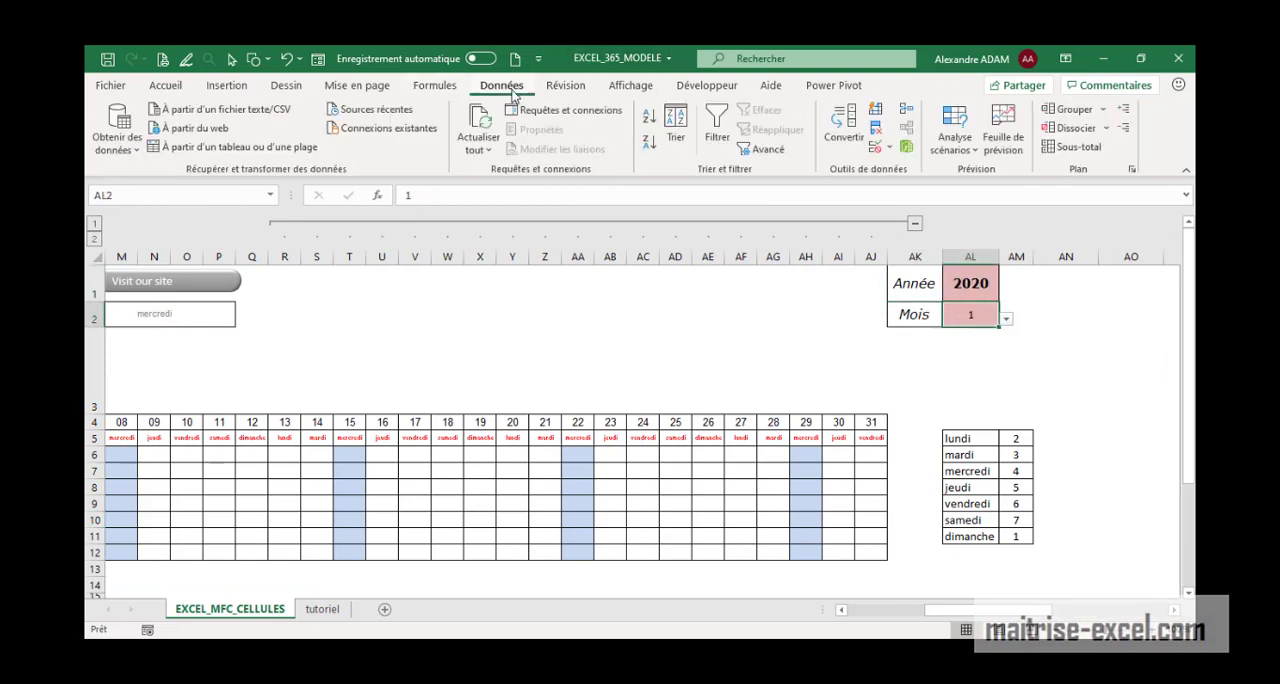
left_click(889, 147)
left_click(918, 172)
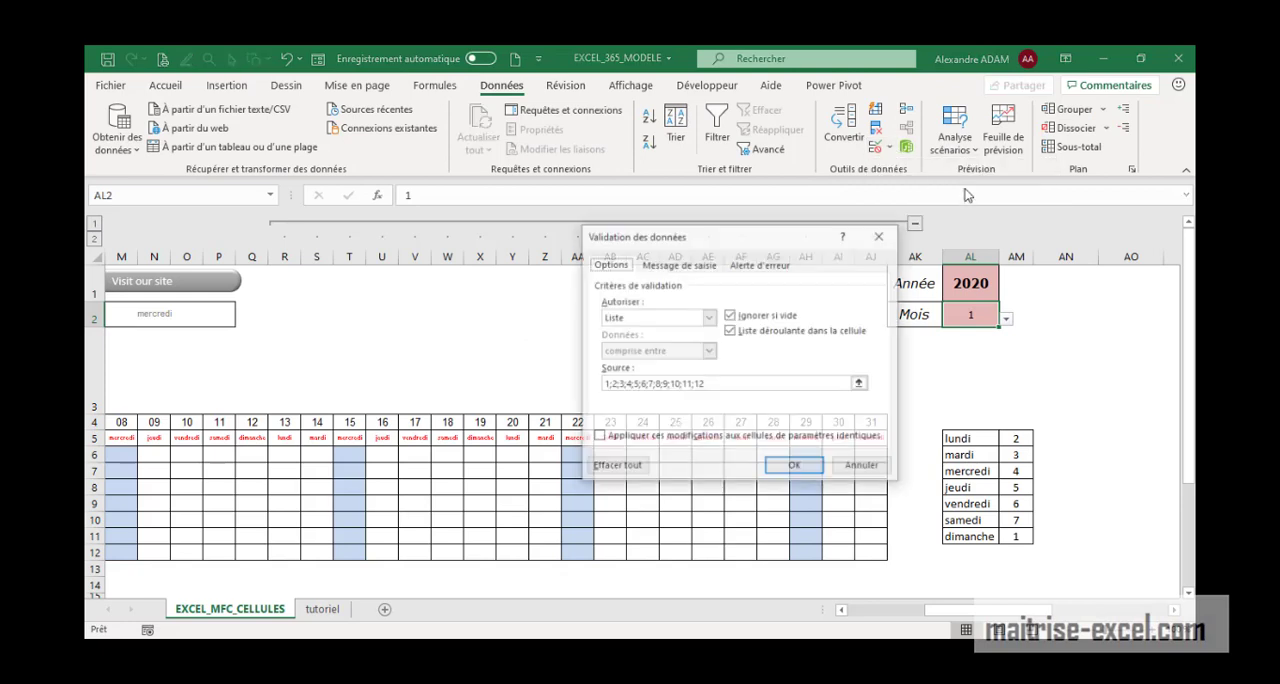
left_click(698, 384)
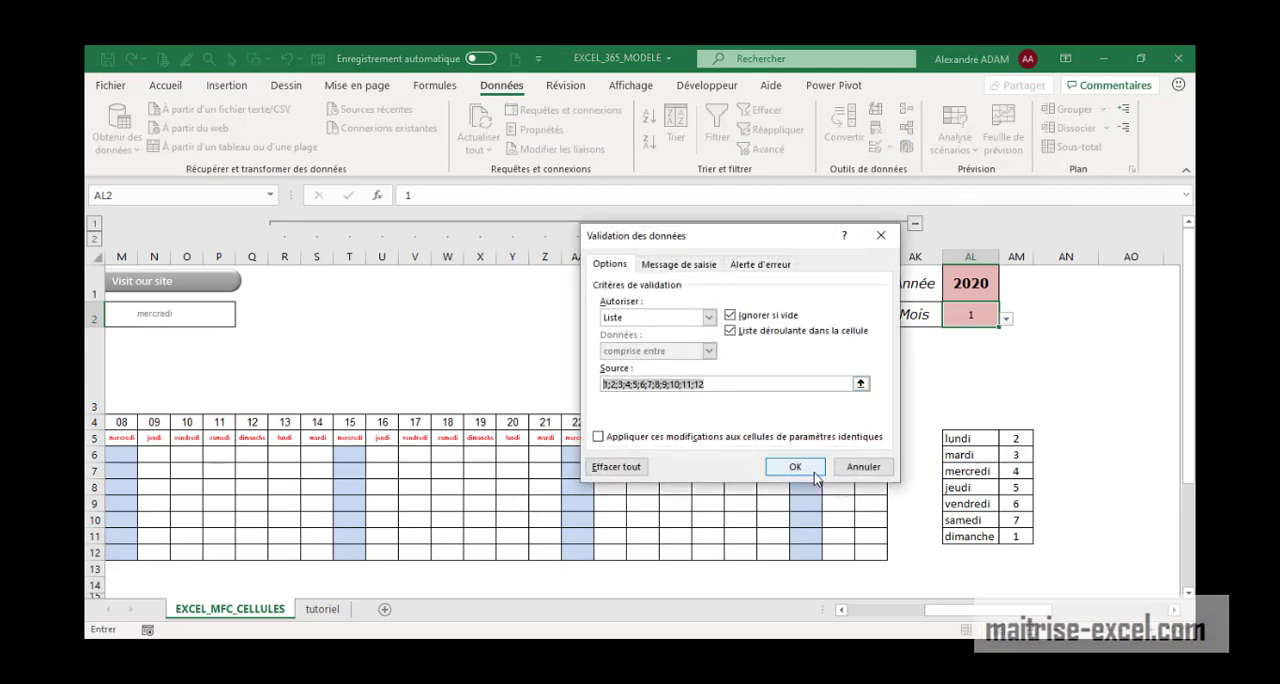
left_click(795, 467)
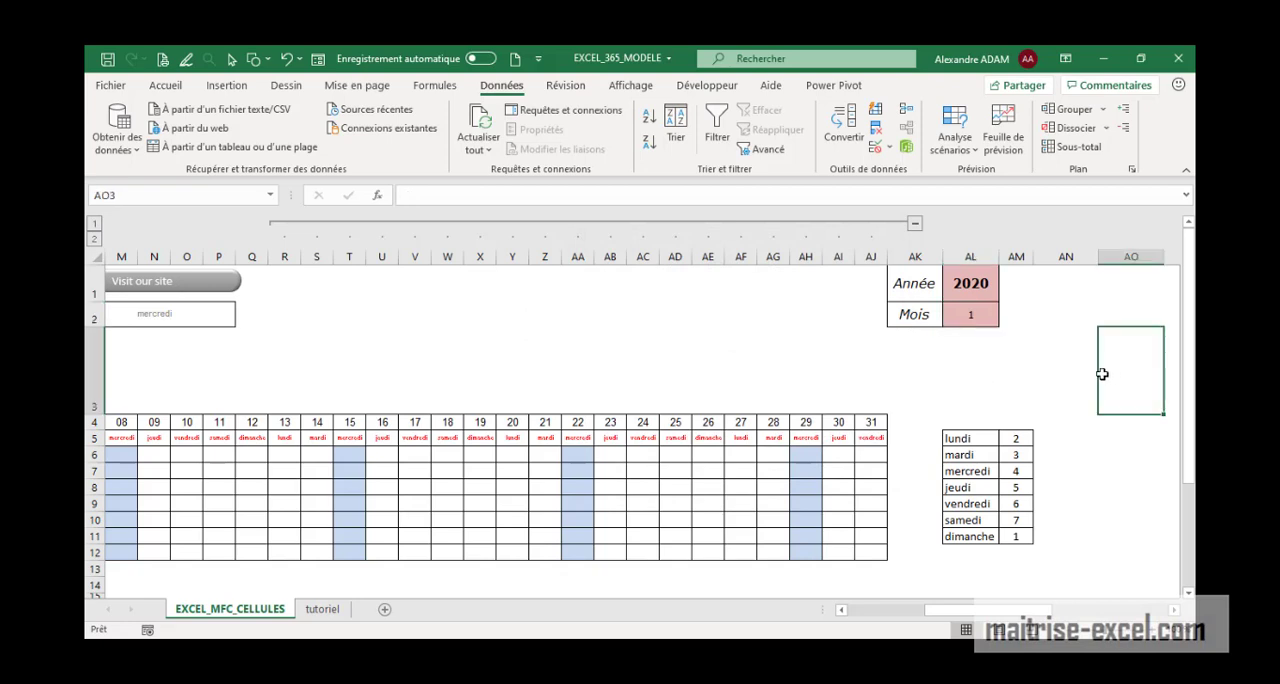
Examine the weekday lookup table in AL5:AM11, checking the number assigned to each day
left_click_drag(985, 443, 978, 537)
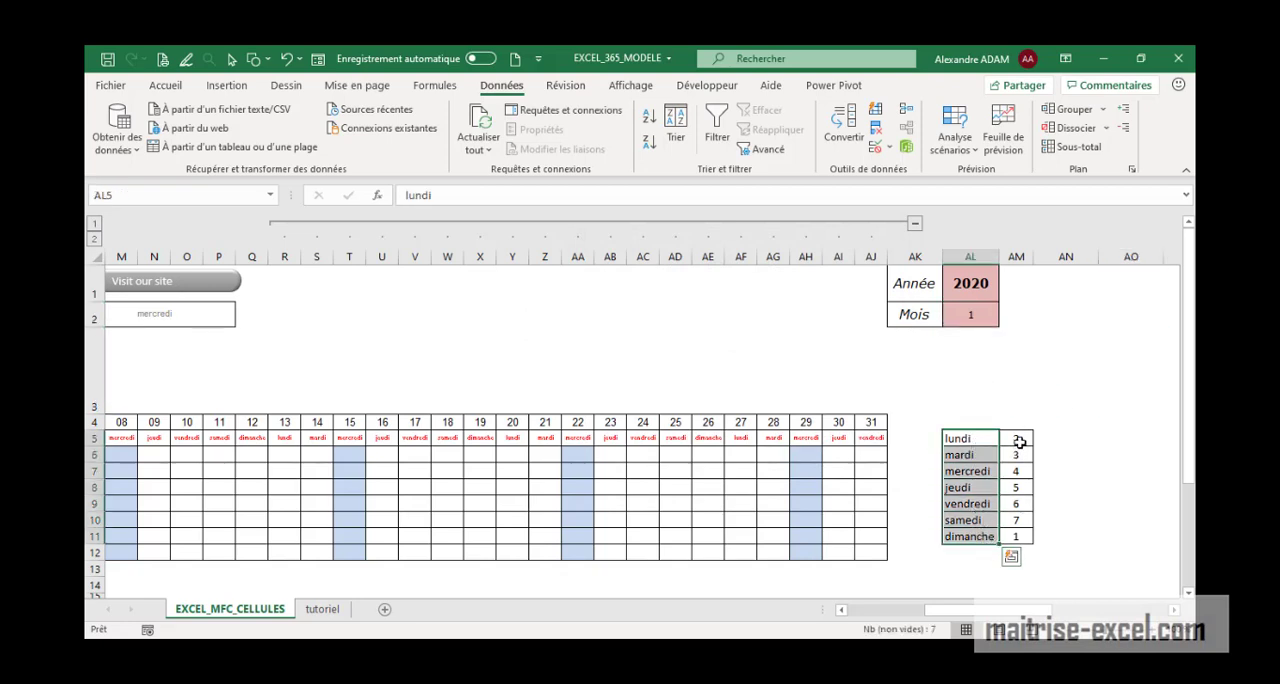
left_click(1022, 531)
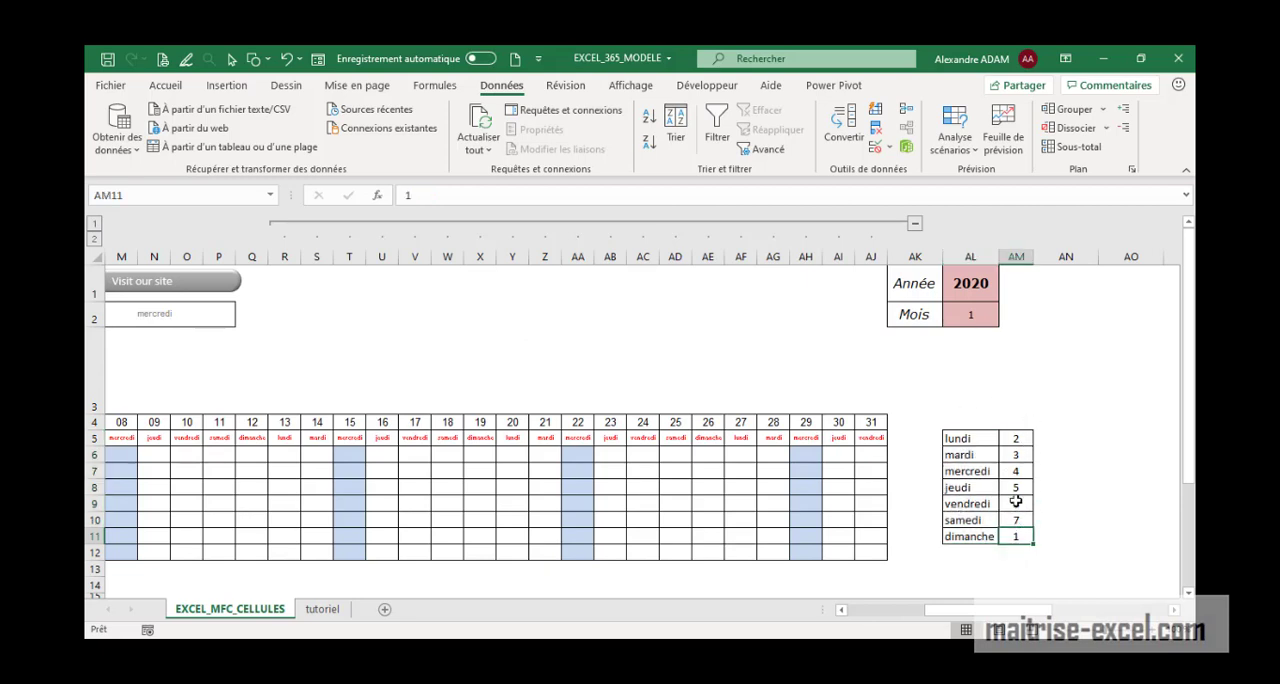
left_click(1020, 440)
left_click(1026, 456)
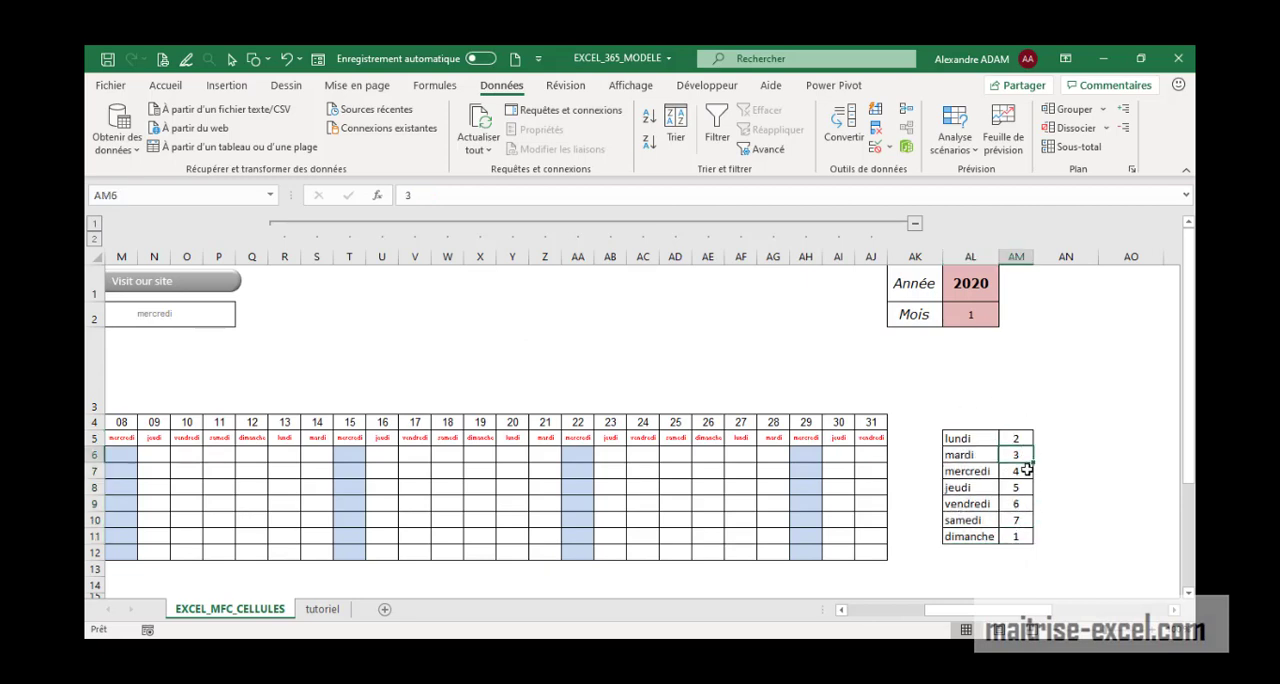
left_click(1025, 471)
left_click(1025, 487)
left_click(1024, 504)
left_click(1024, 520)
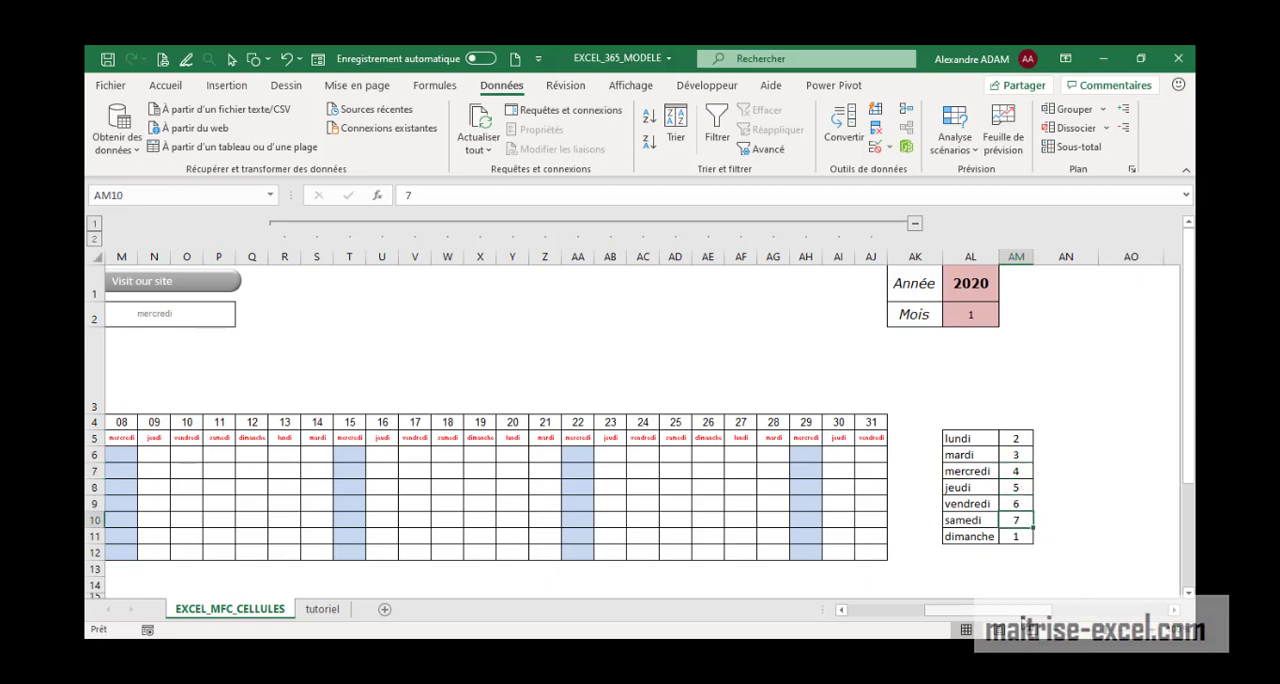
Review the NOM header and the employee list in E5:E12 of the calendar
left_click_drag(1025, 612, 973, 627)
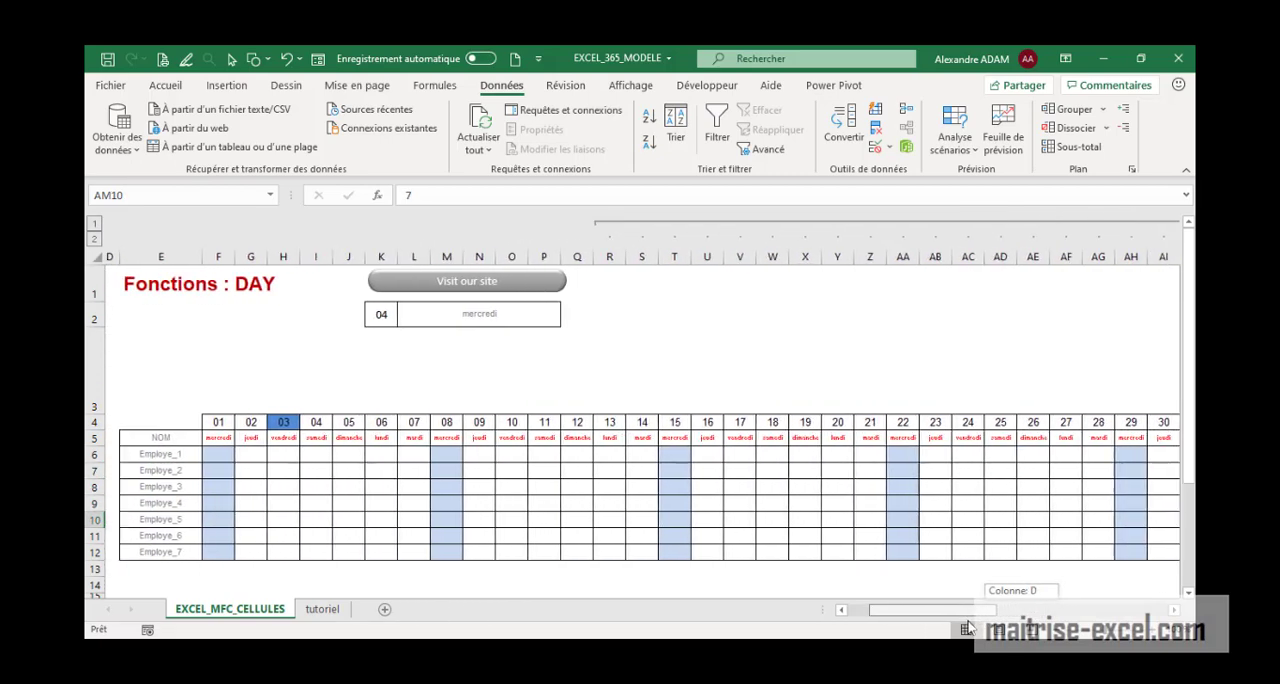
left_click_drag(164, 437, 172, 556)
left_click_drag(960, 617, 932, 615)
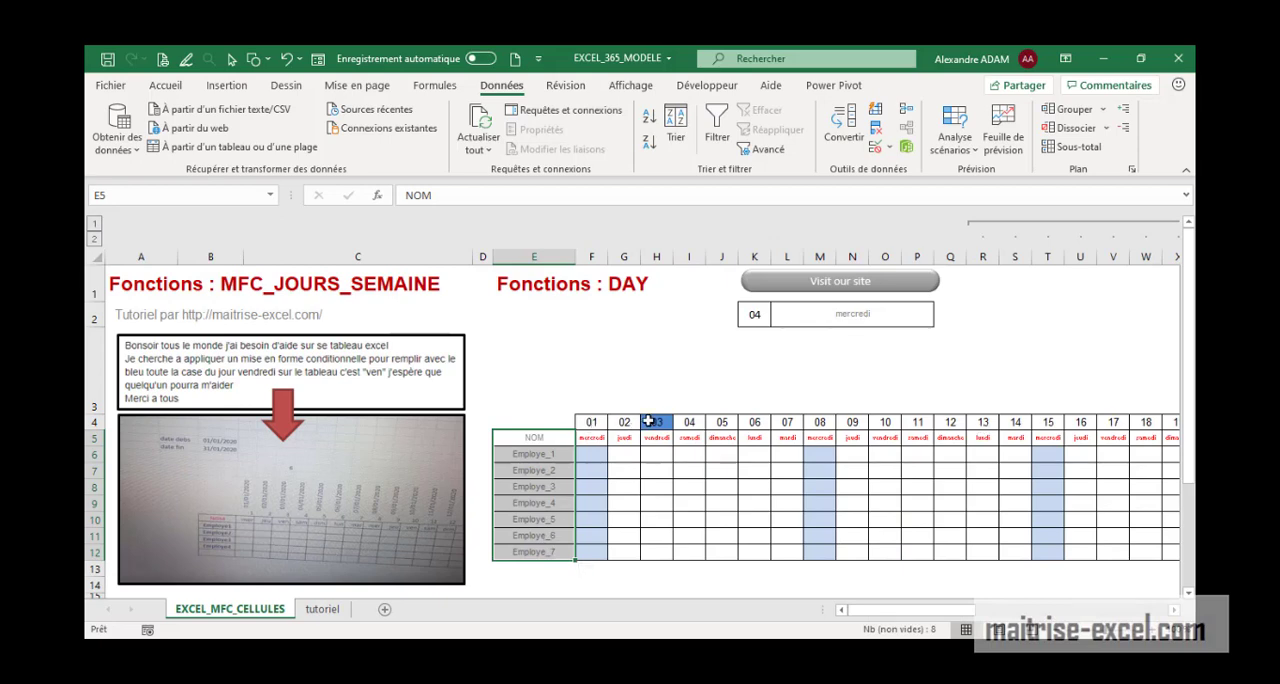
Inspect the DATE formula of the first calendar day in F4, focusing on its year argument $AL$1
left_click(596, 424)
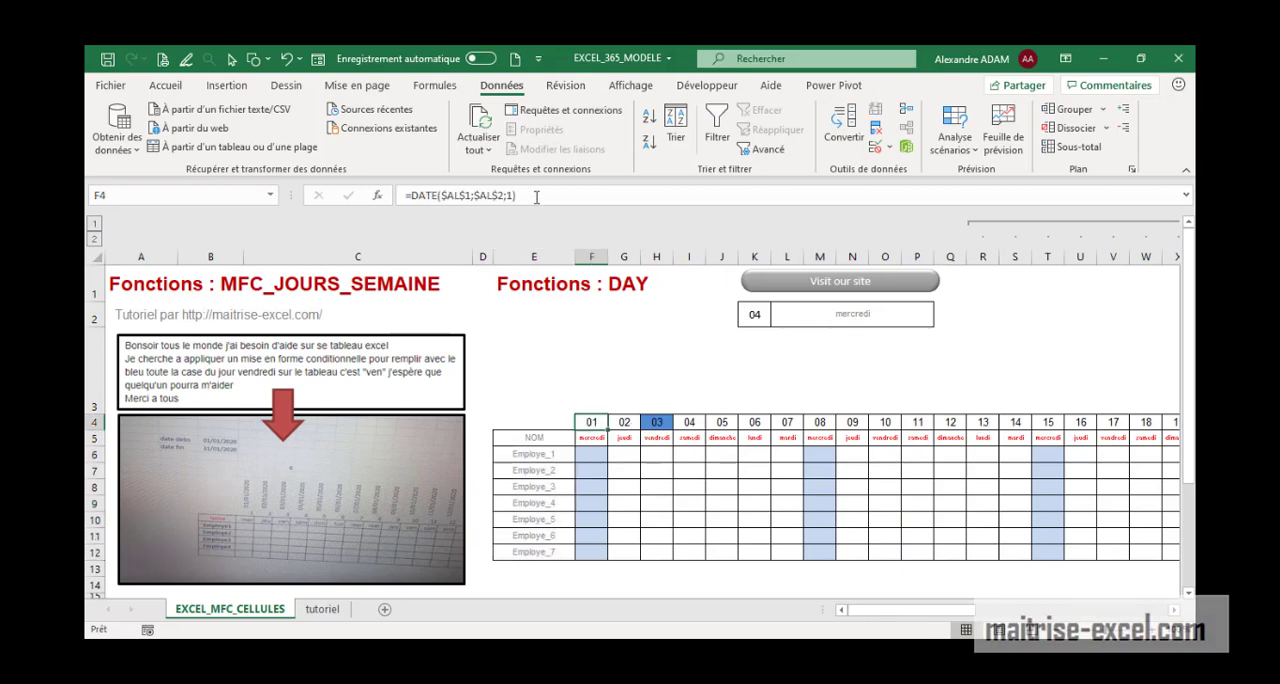
left_click(536, 197)
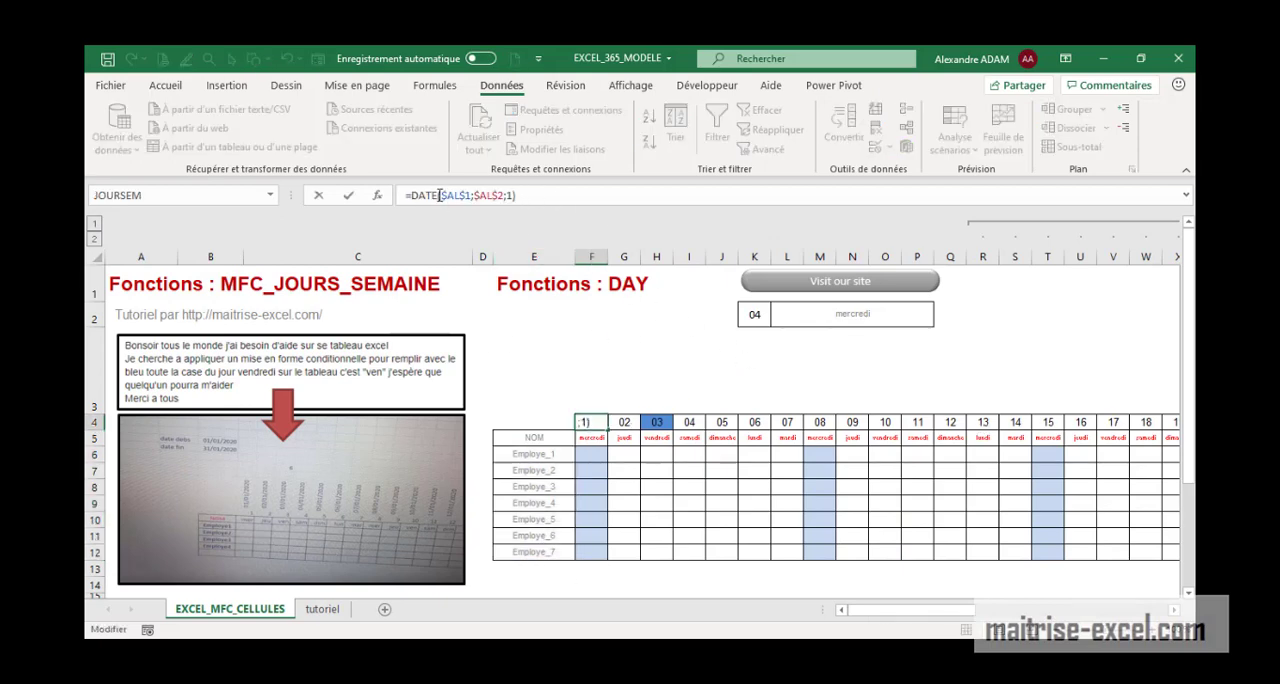
left_click_drag(442, 195, 474, 195)
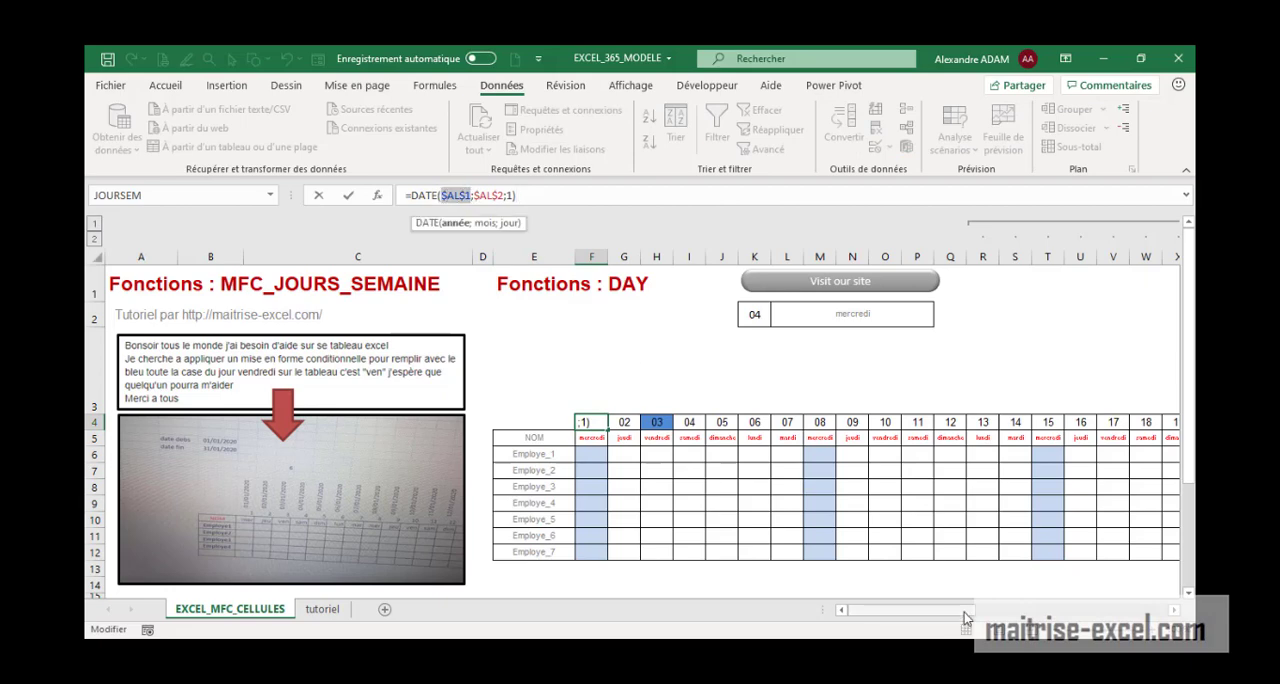
left_click_drag(964, 612, 990, 611)
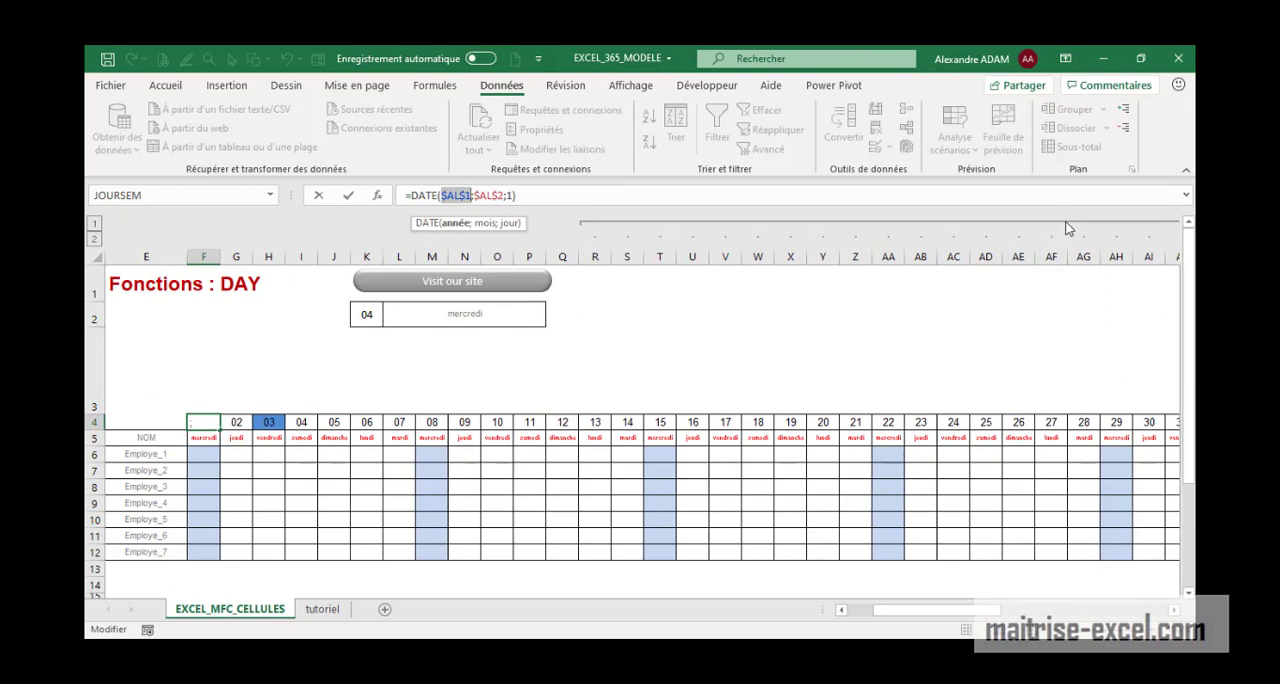
left_click(537, 192)
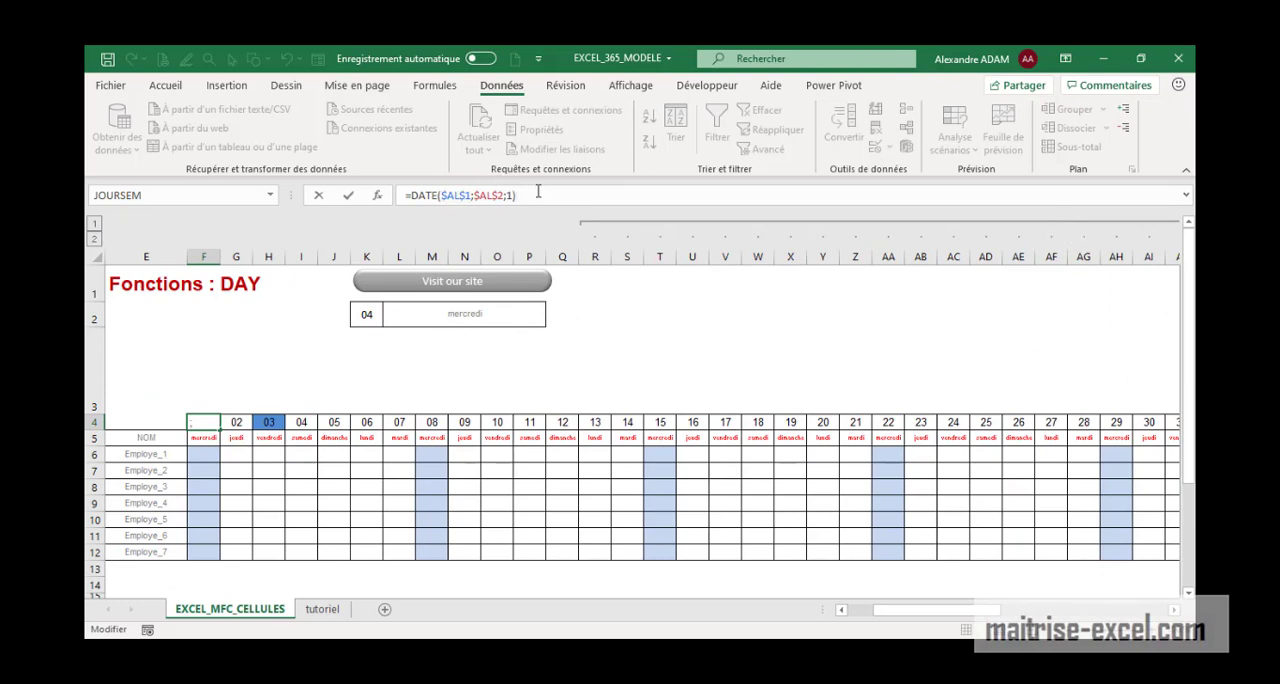
key("ctrl+Return")
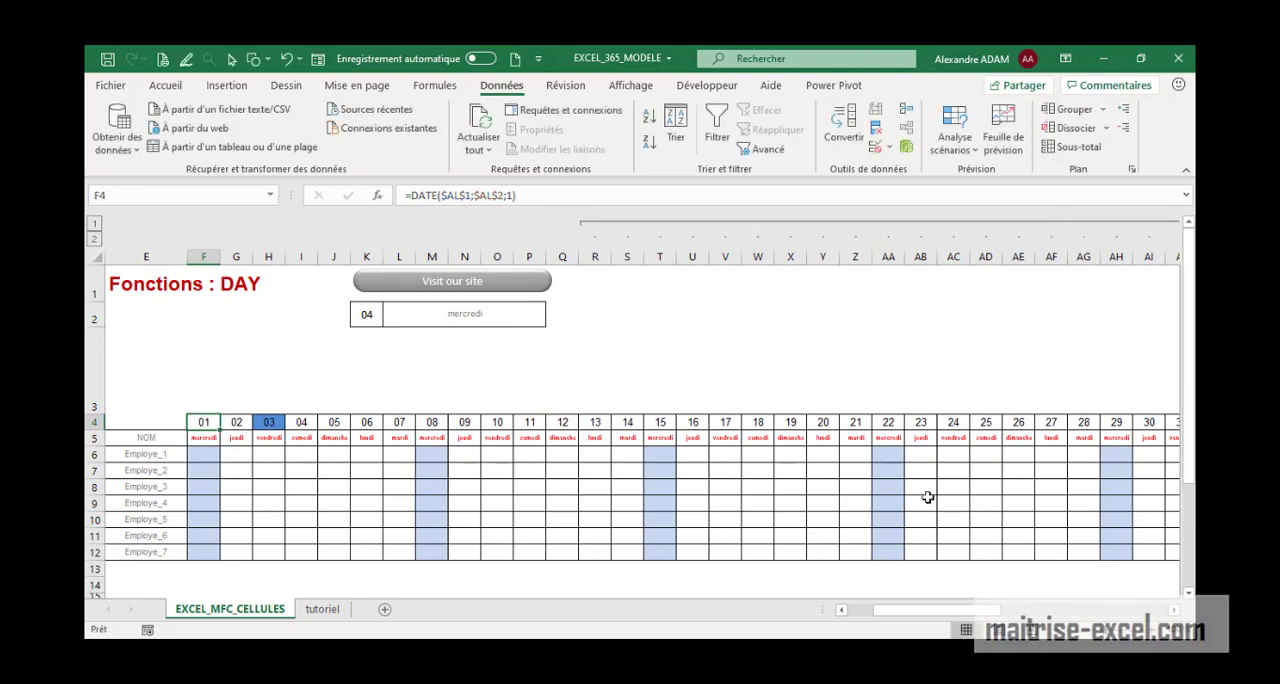
Collapse the grouped columns R:AJ and examine the year, month and day arguments of the DATE formula in F4
left_click(803, 223)
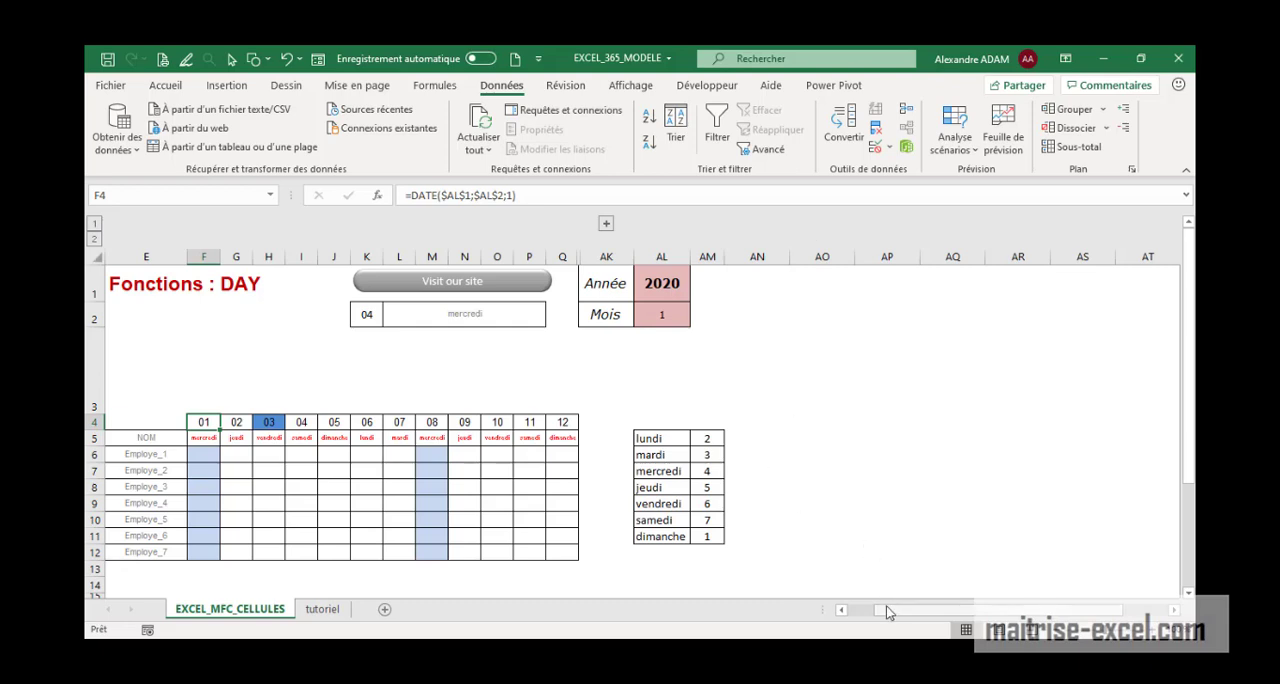
left_click_drag(886, 608, 848, 608)
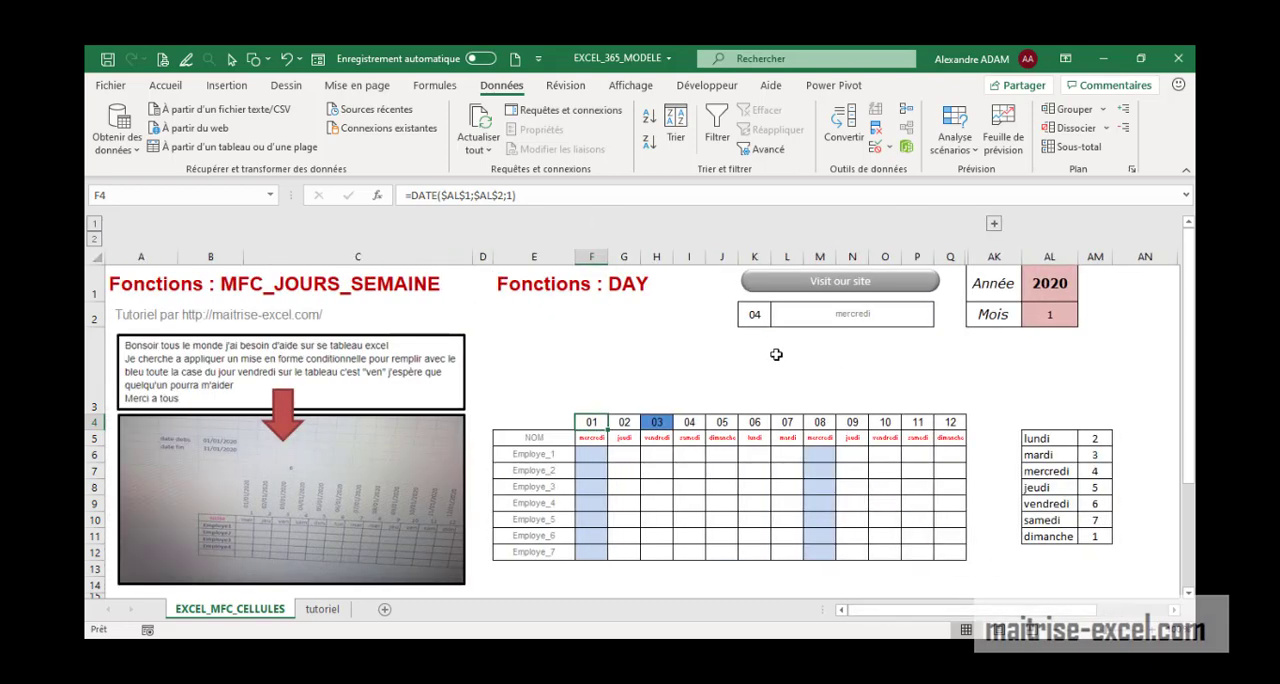
left_click(466, 195)
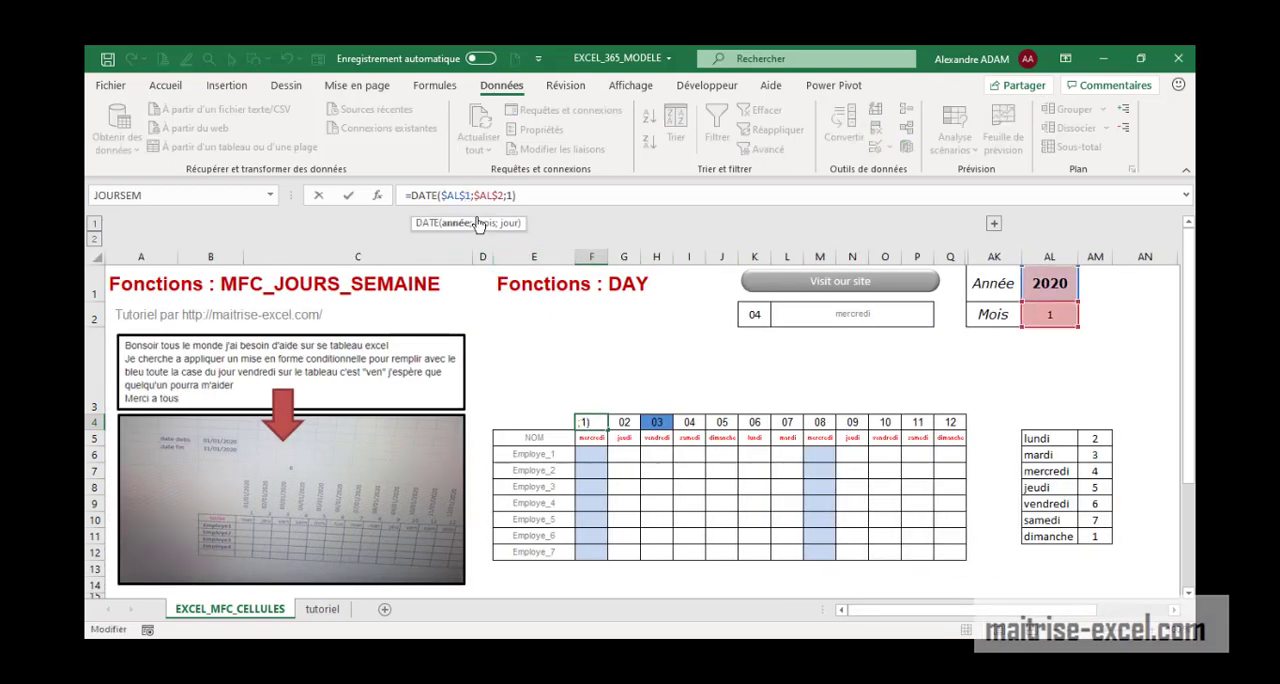
left_click(501, 196)
left_click(509, 195)
key("Return")
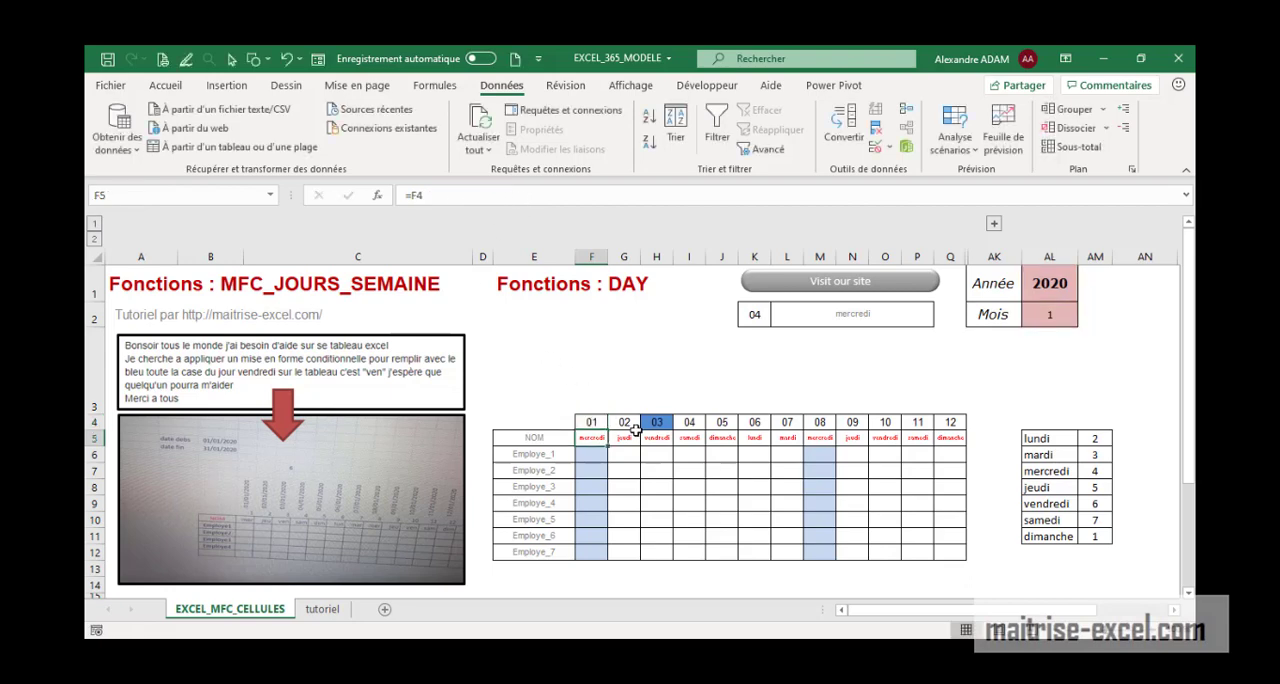
Examine the day-increment formula in G4, expanding the grouped columns to check row 4 through AJ4
left_click(624, 422)
left_click(491, 197)
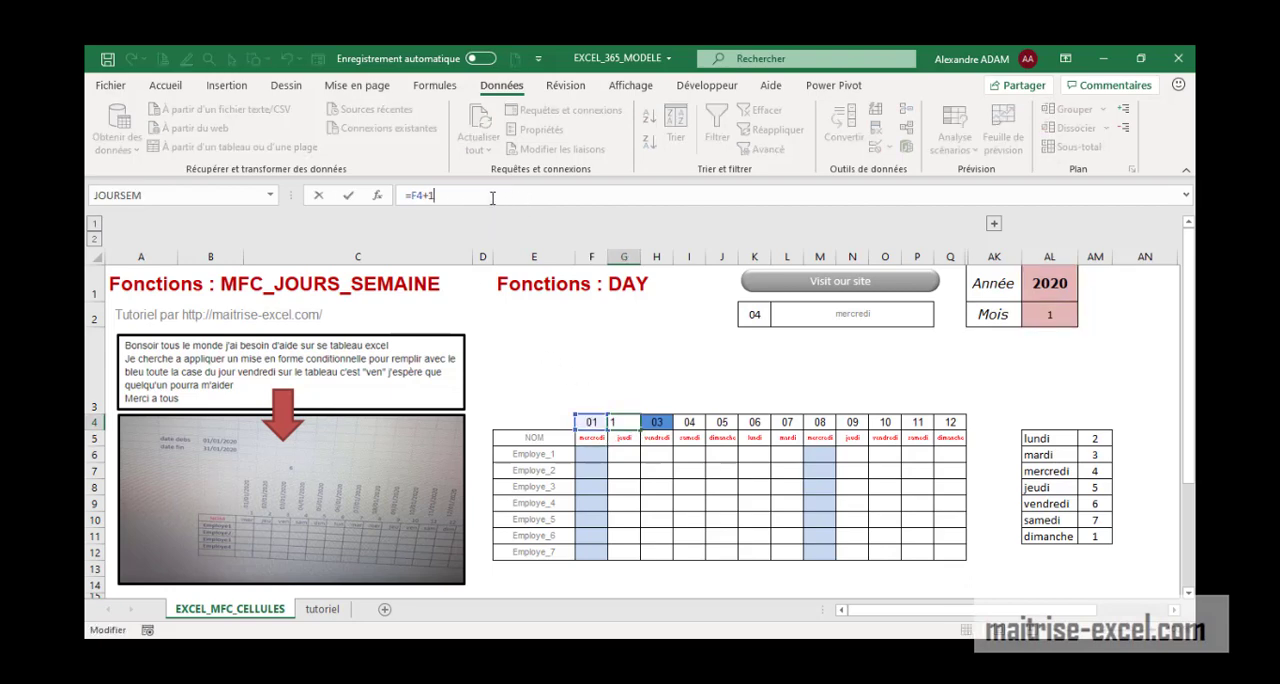
key("Return")
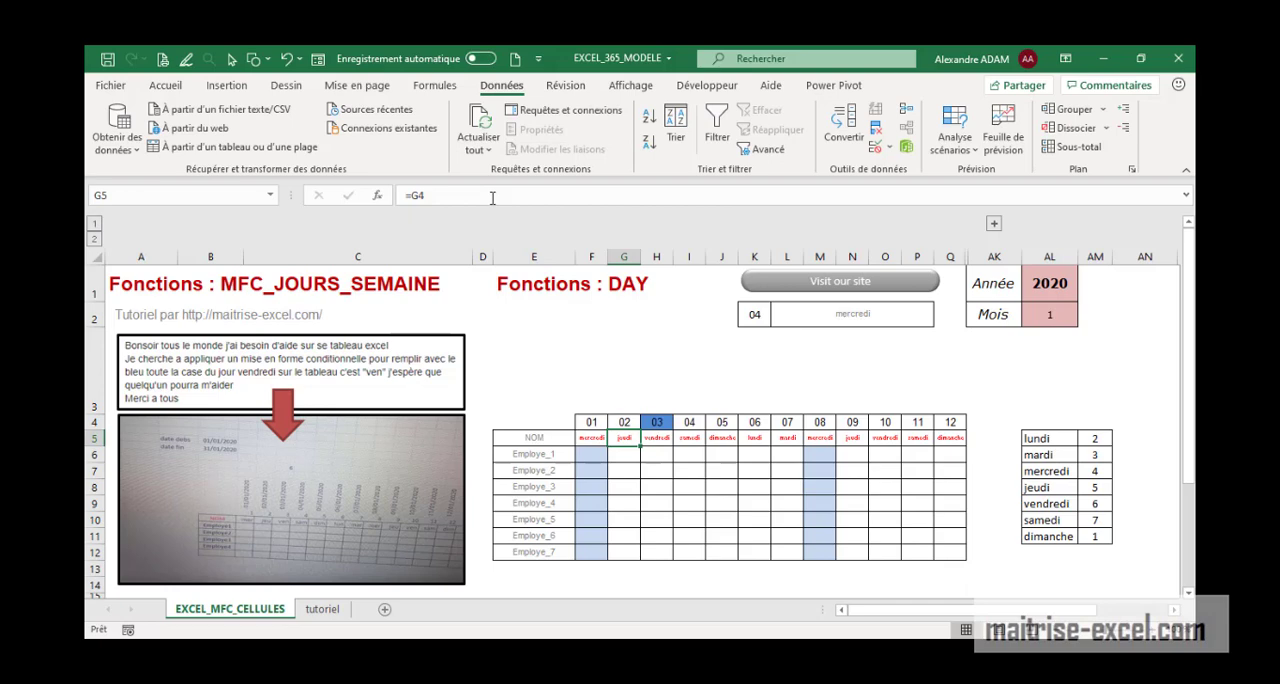
left_click(995, 226)
left_click(156, 423)
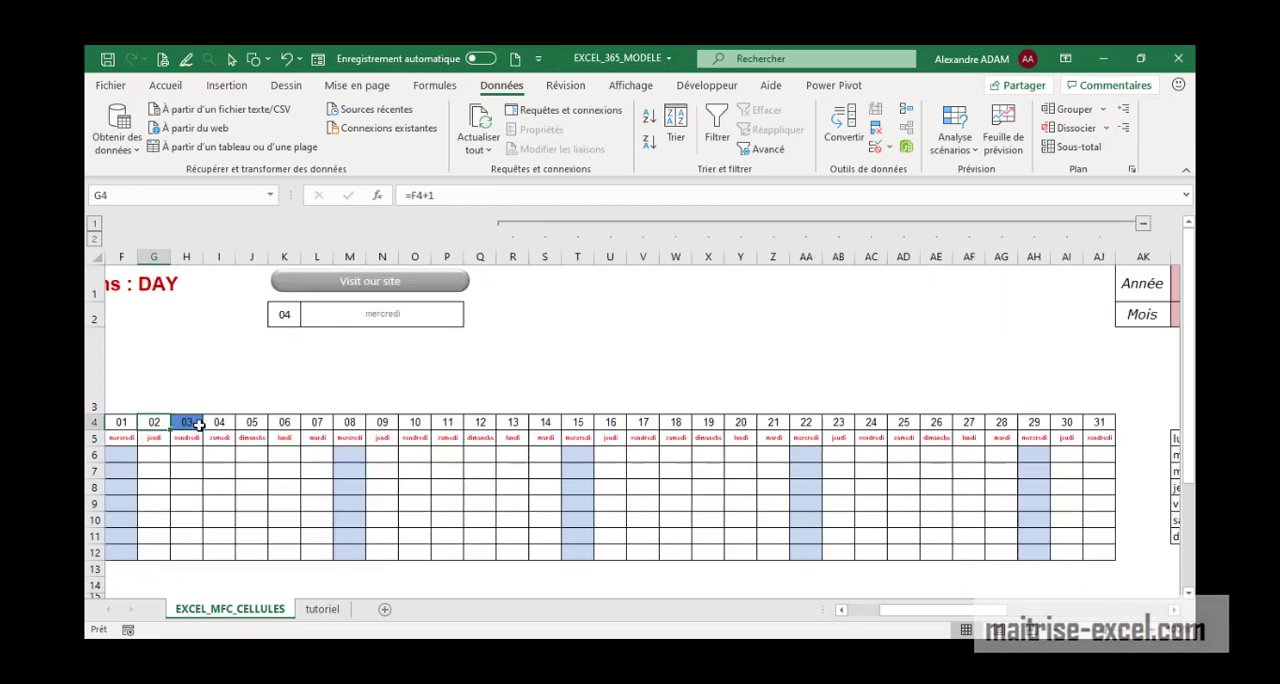
left_click(1097, 427)
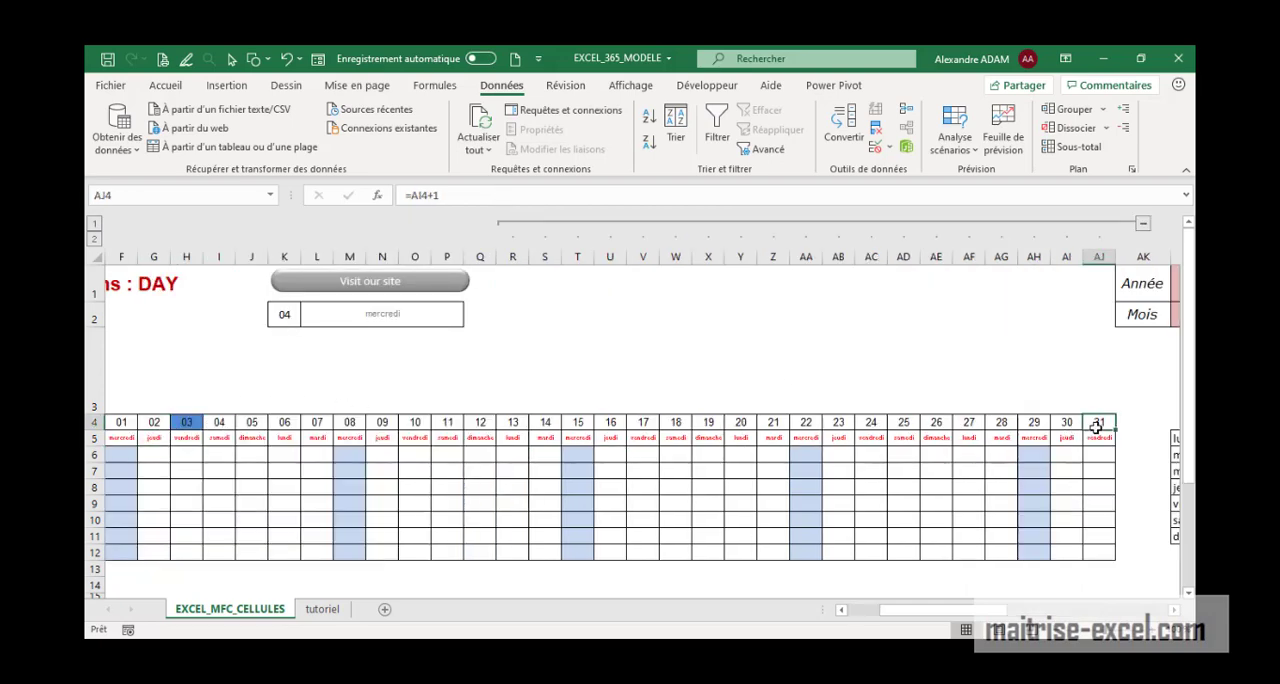
Examine the arguments of the DATE formula in the first calendar day cell F4, leaving the formula as it is
mouse_move(992, 610)
left_mouse_down()
mouse_move(935, 625)
mouse_move(985, 628)
left_mouse_up()
left_click(229, 421)
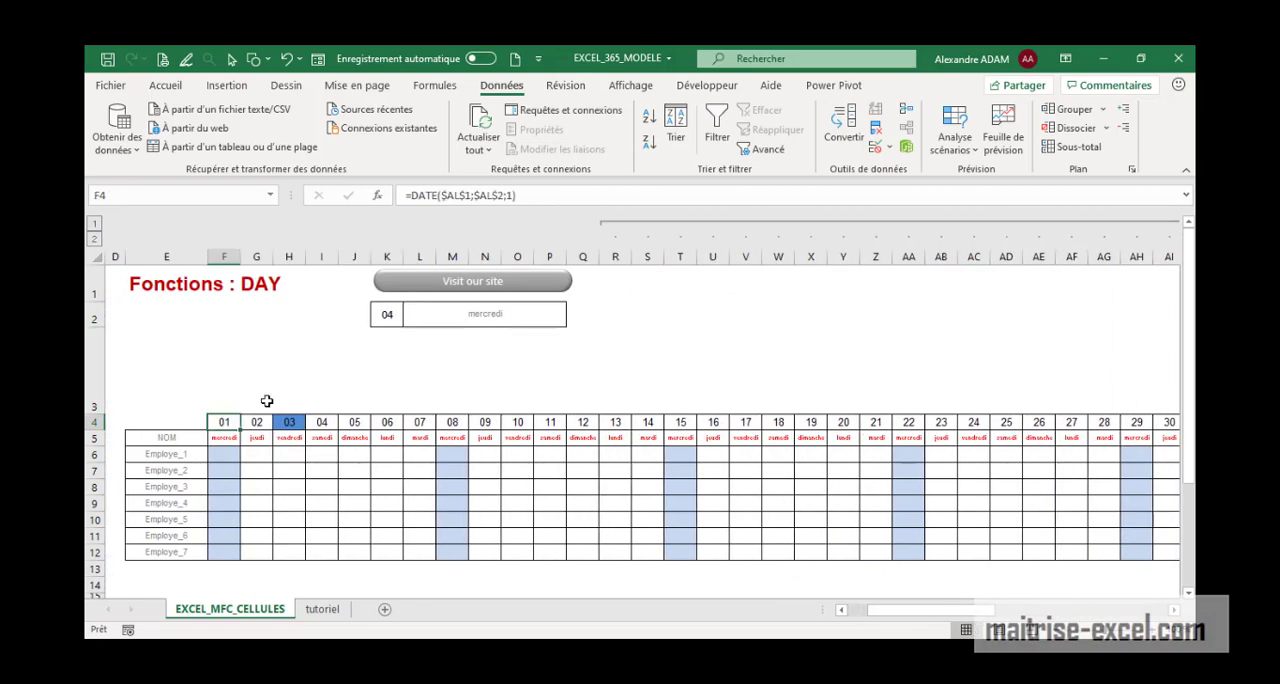
left_click(449, 196)
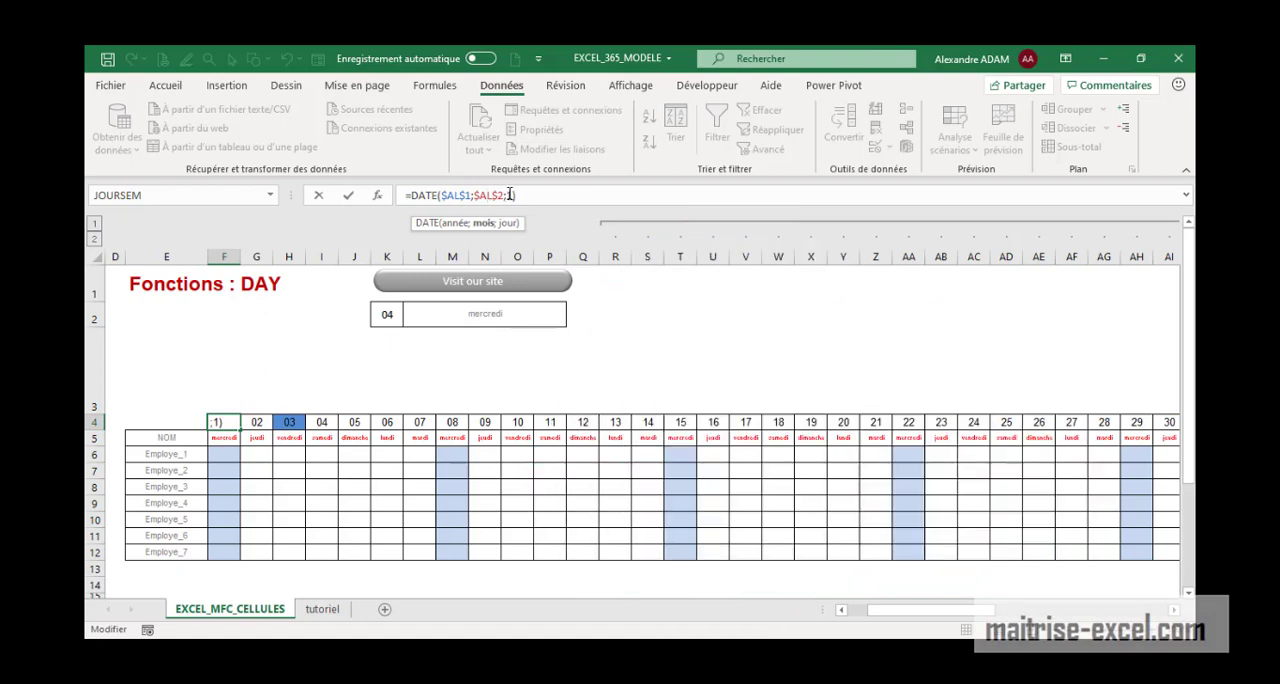
left_click(537, 197)
key("Return")
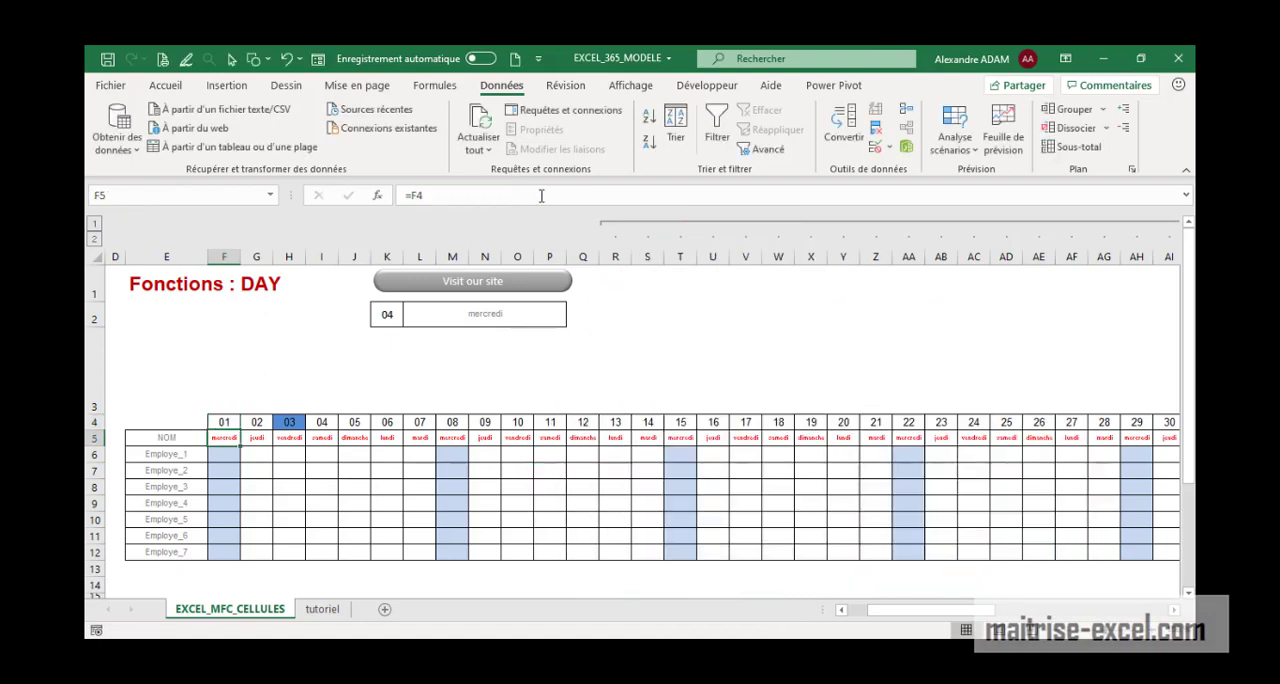
Fill the day-increment formula =F4+1 from G4 across row 4 to AJ4
left_click(263, 421)
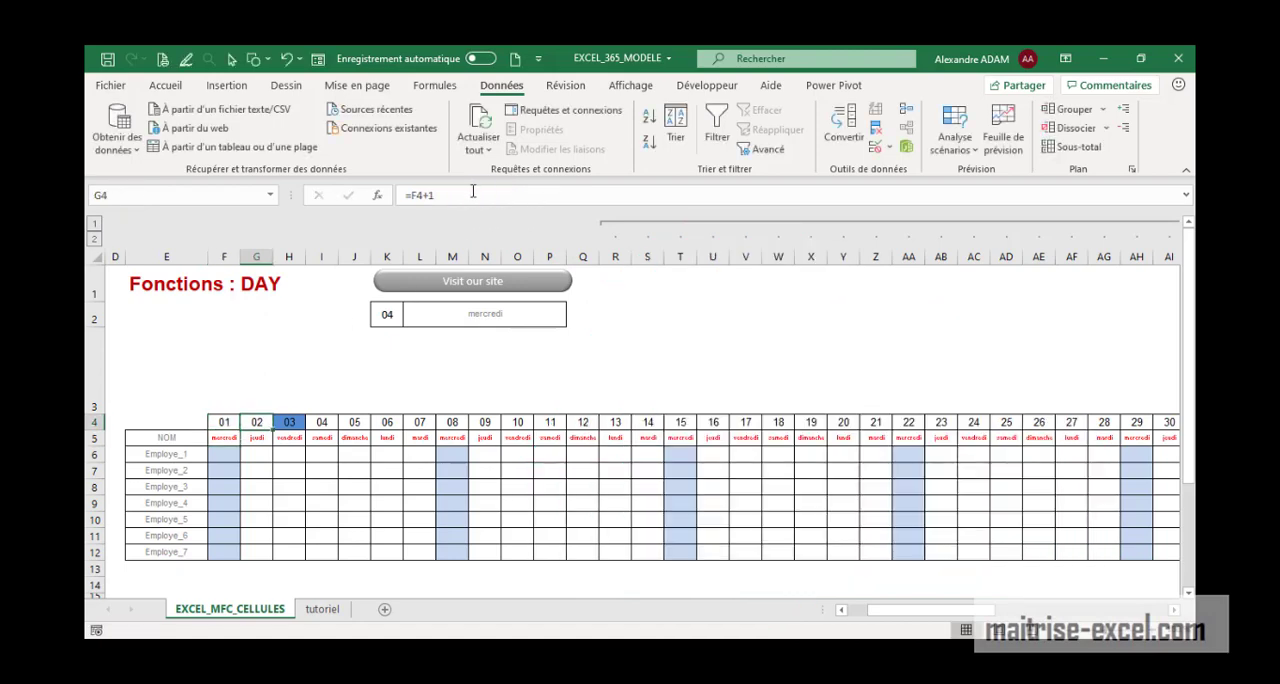
key("Down")
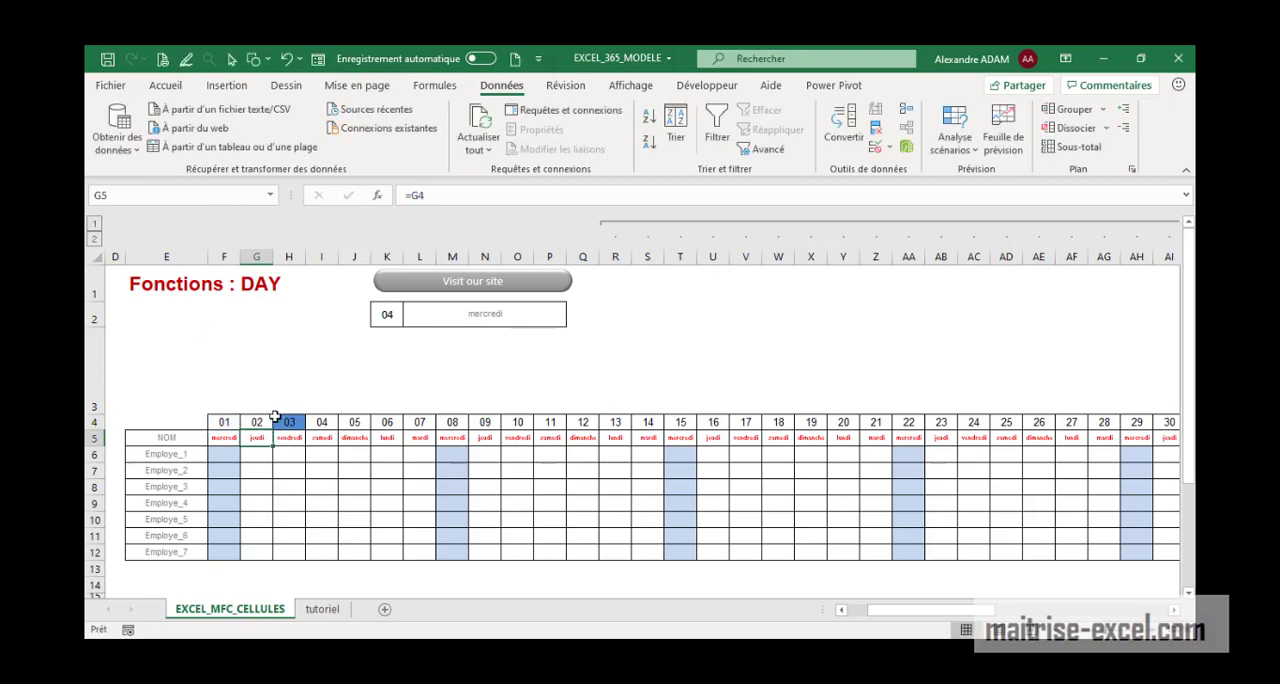
key("Up")
left_click_drag(275, 427, 1110, 437)
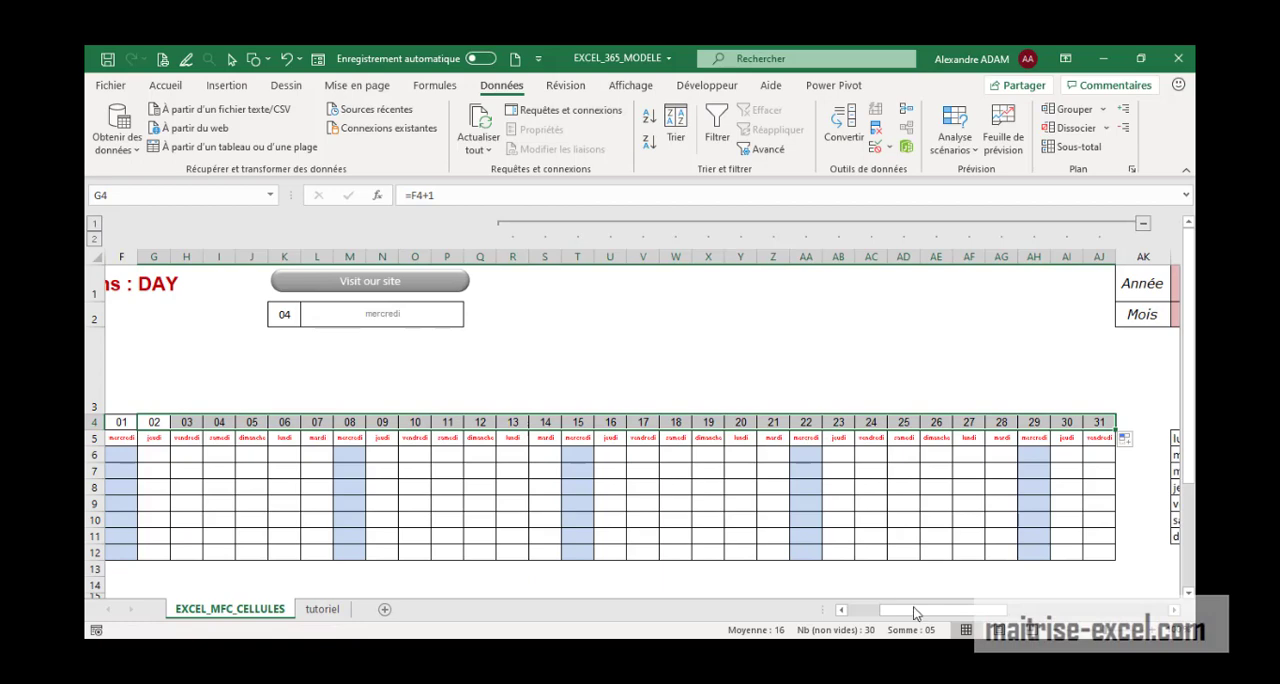
Examine the formula in weekday cell F5 and its reference to the date above
left_click_drag(914, 612, 874, 610)
left_click(592, 438)
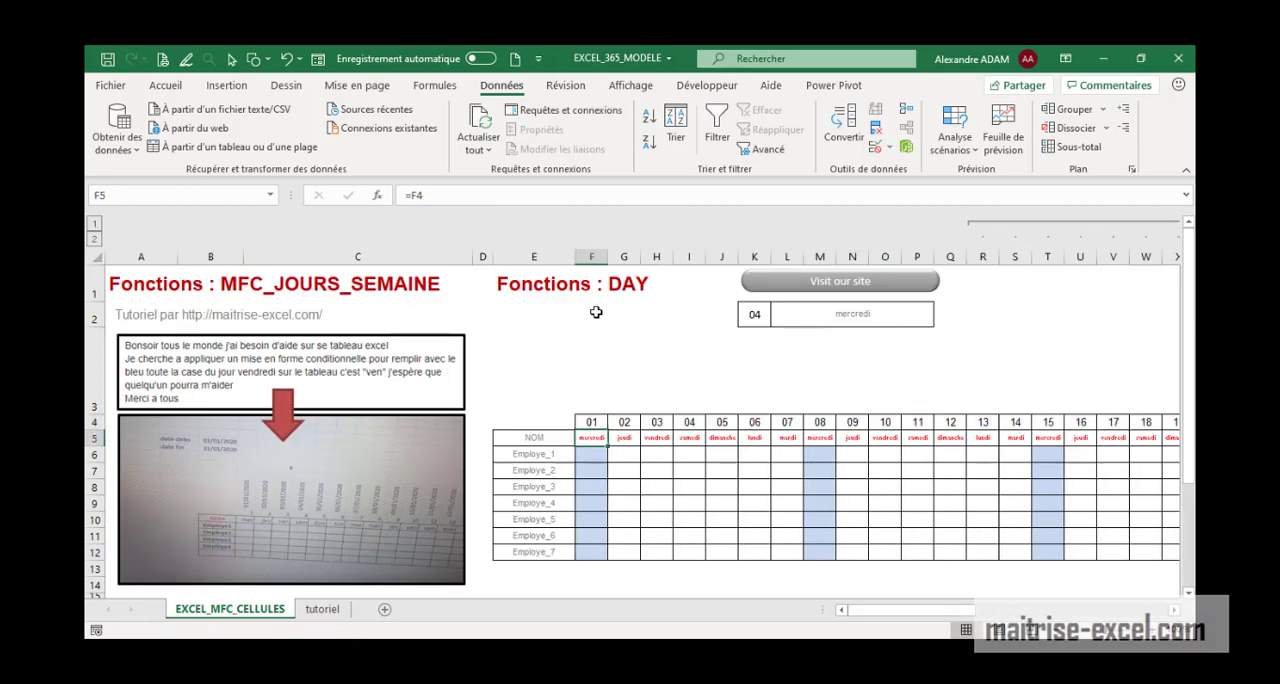
key("F2")
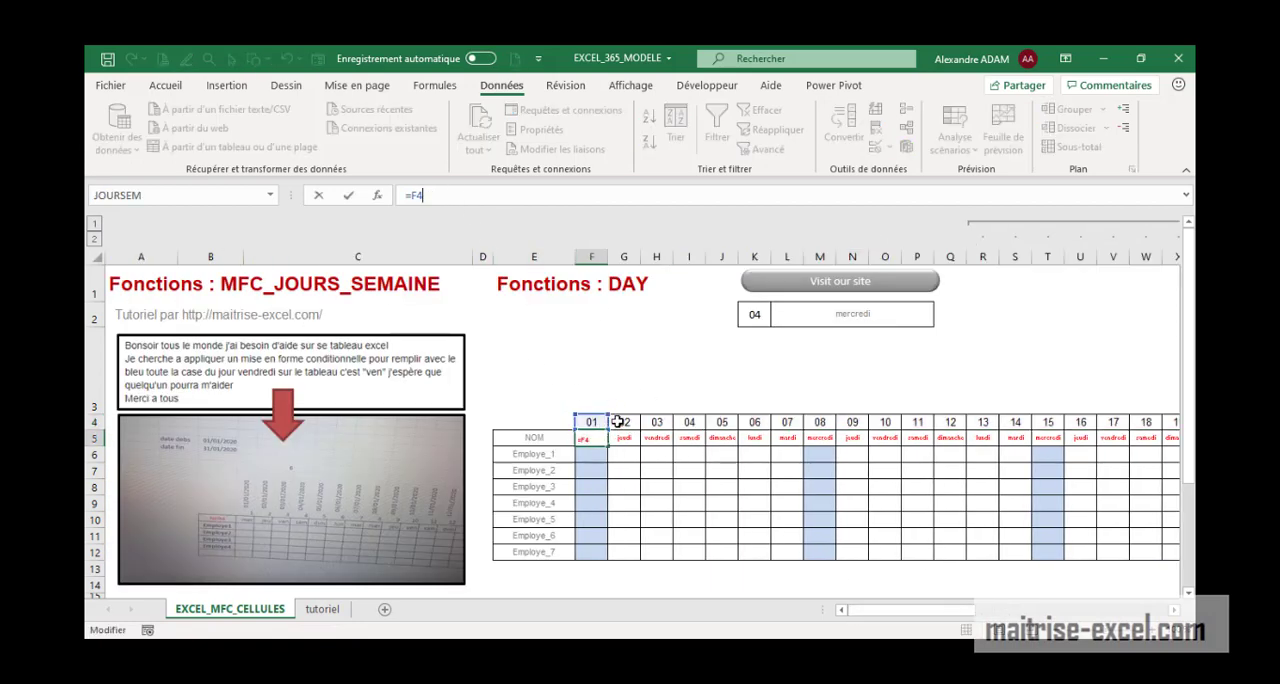
key("Return")
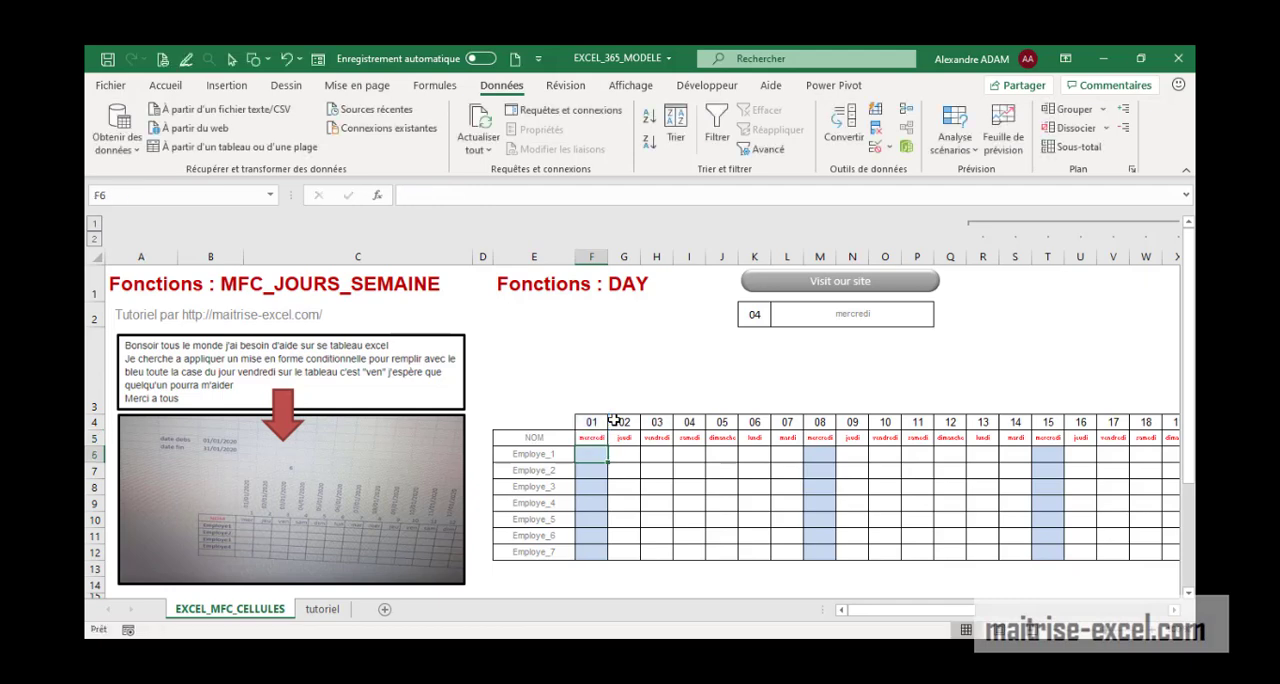
Apply the custom number format jjjj to weekday cell F5, after previewing the jj format for comparison
left_click(584, 437)
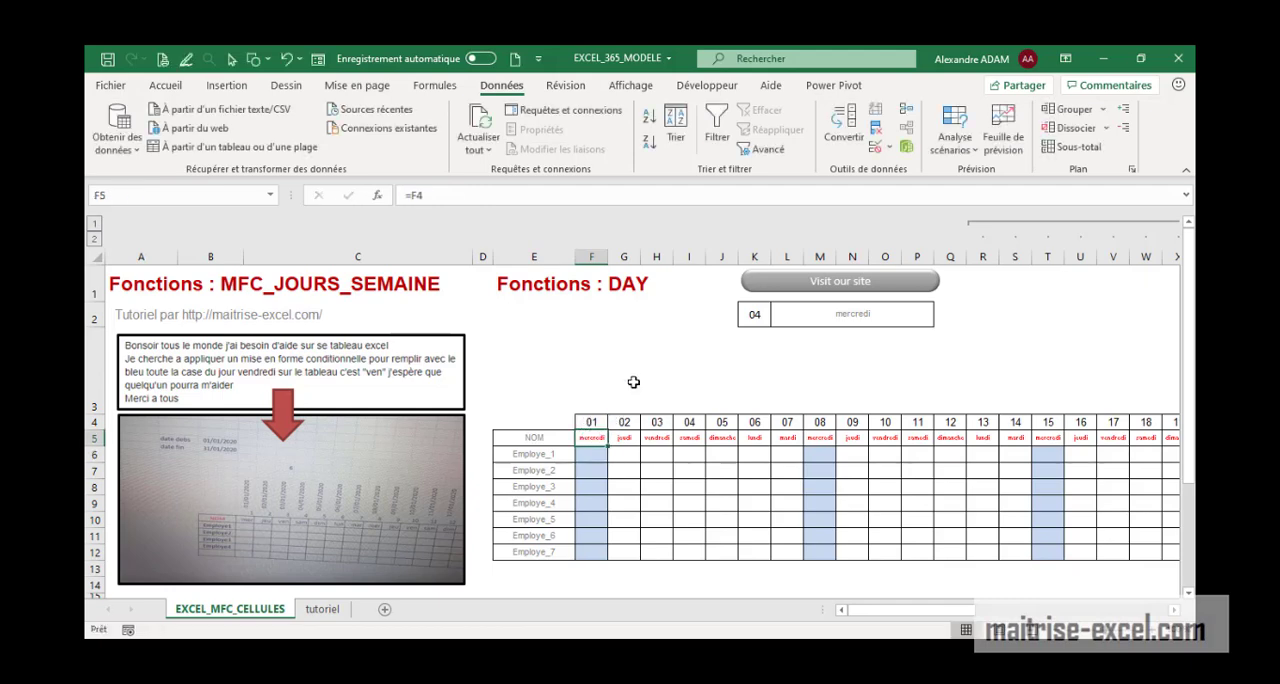
left_click(166, 85)
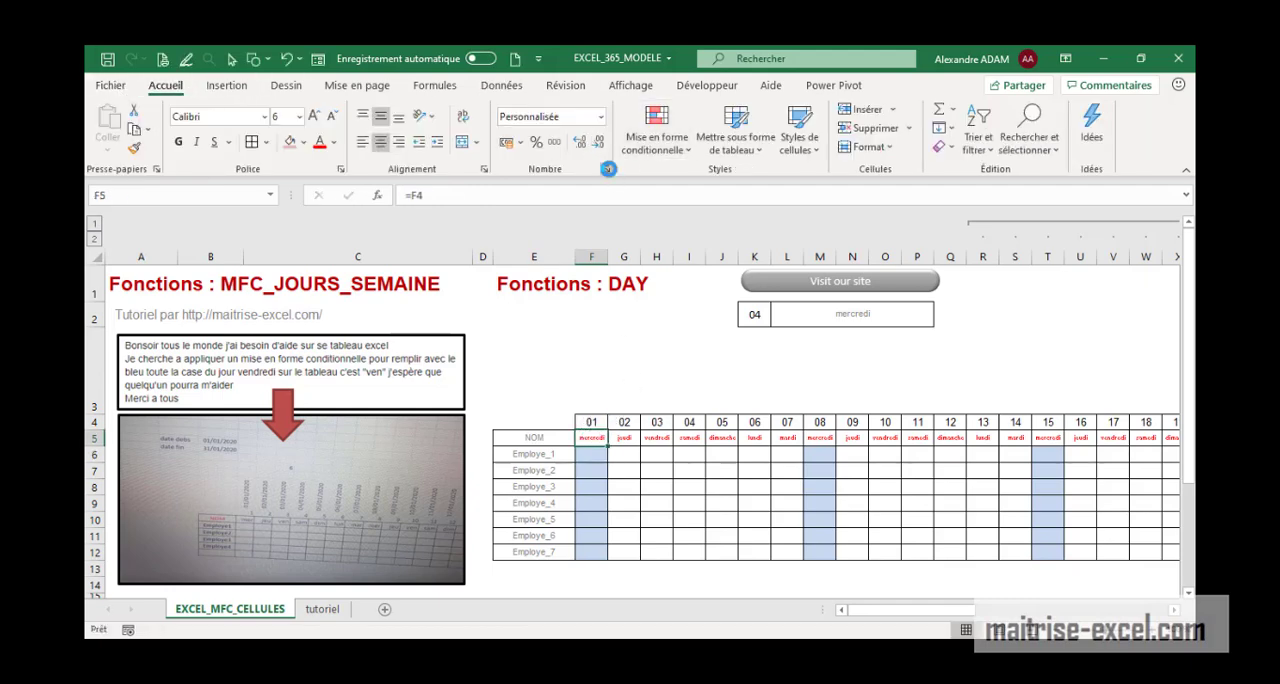
left_click(608, 169)
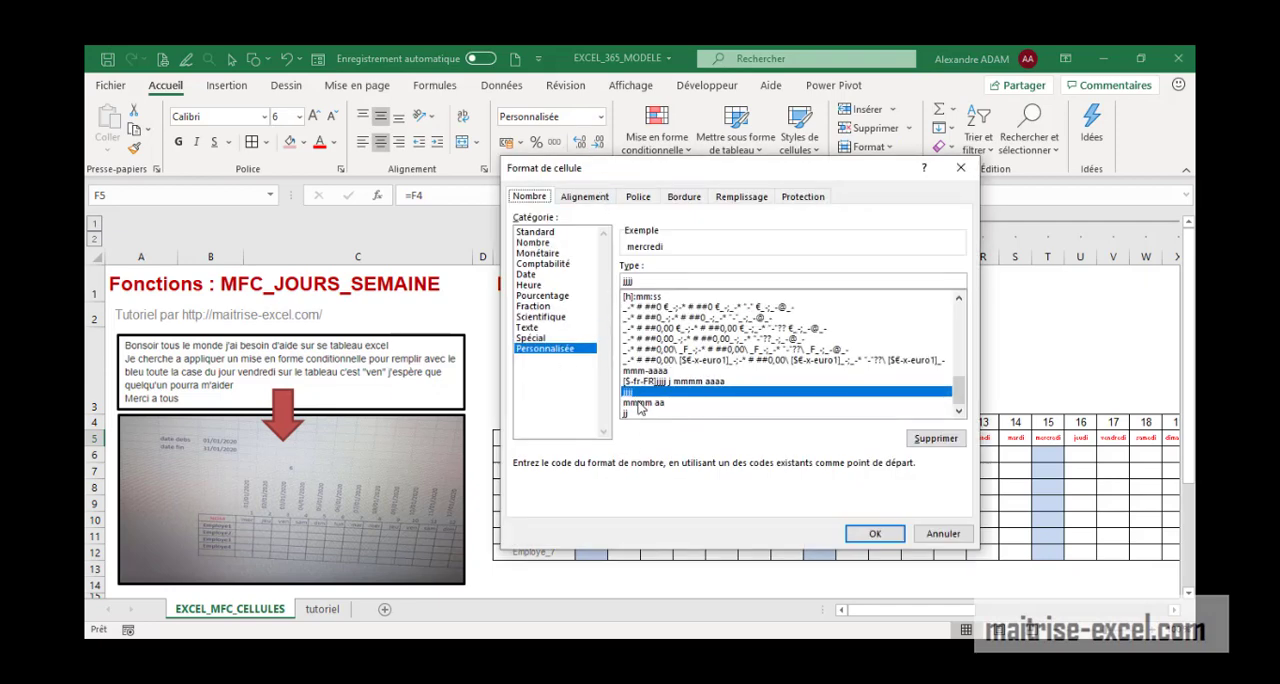
left_click_drag(711, 181, 861, 185)
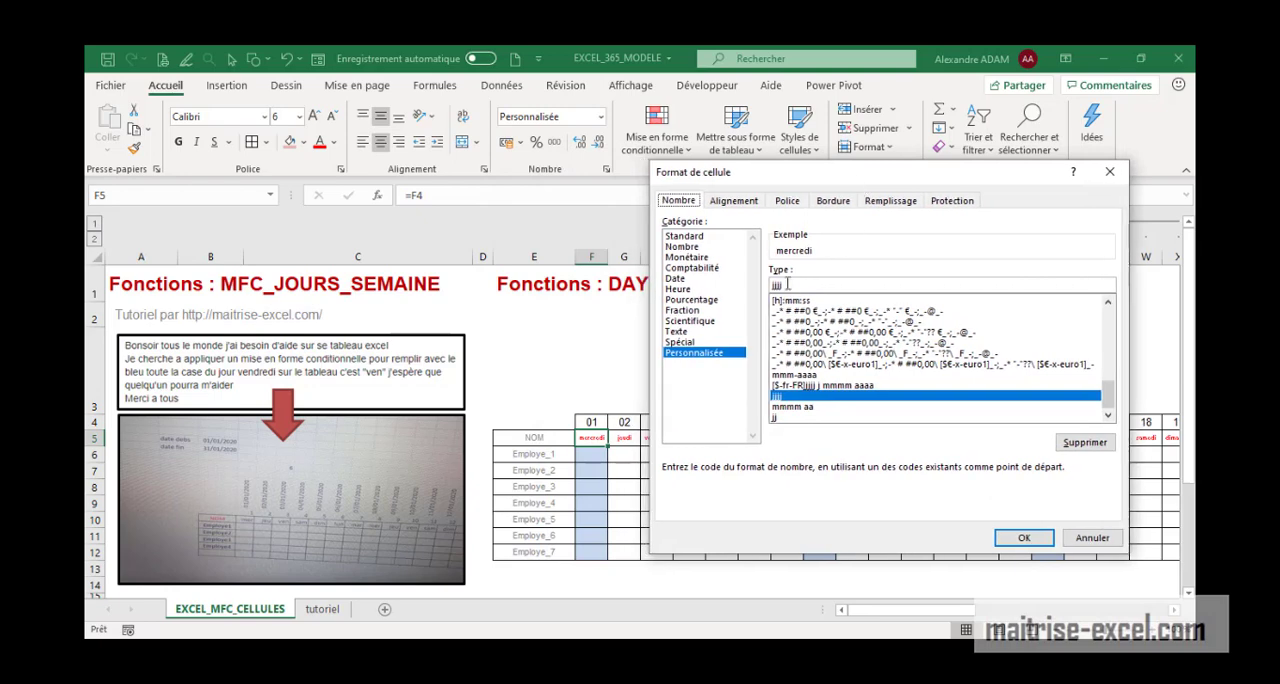
left_click(786, 419)
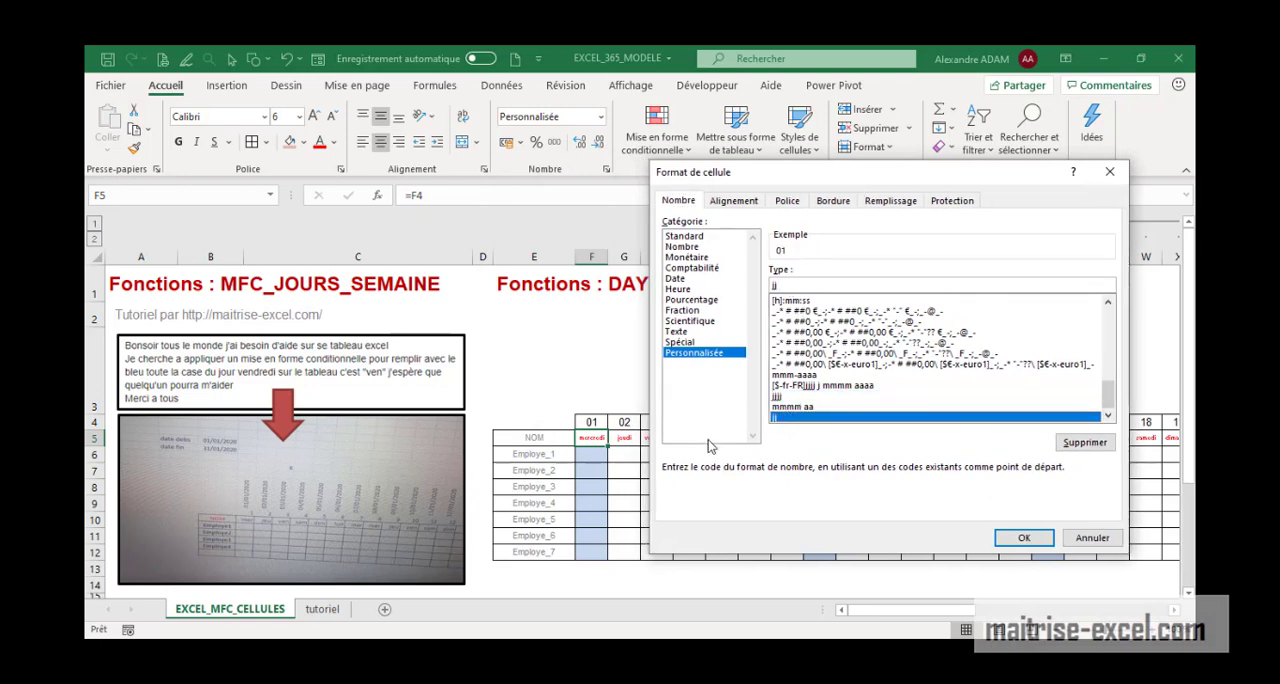
left_click(786, 398)
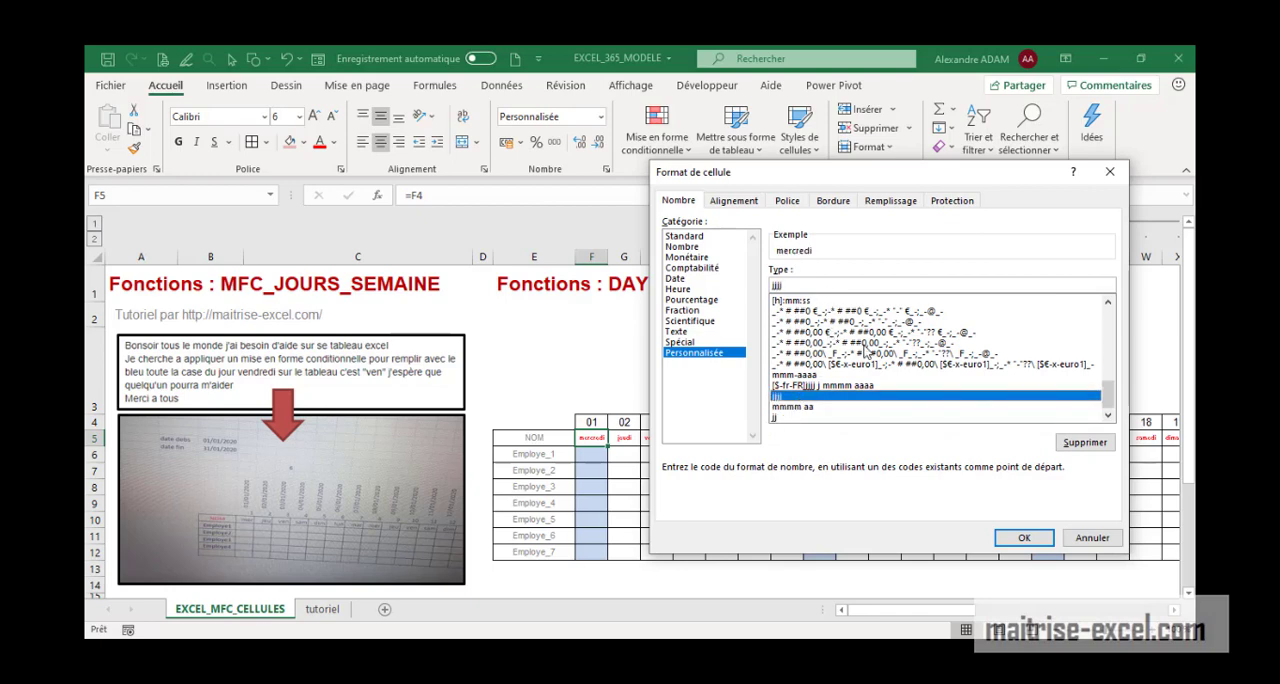
left_click(1024, 537)
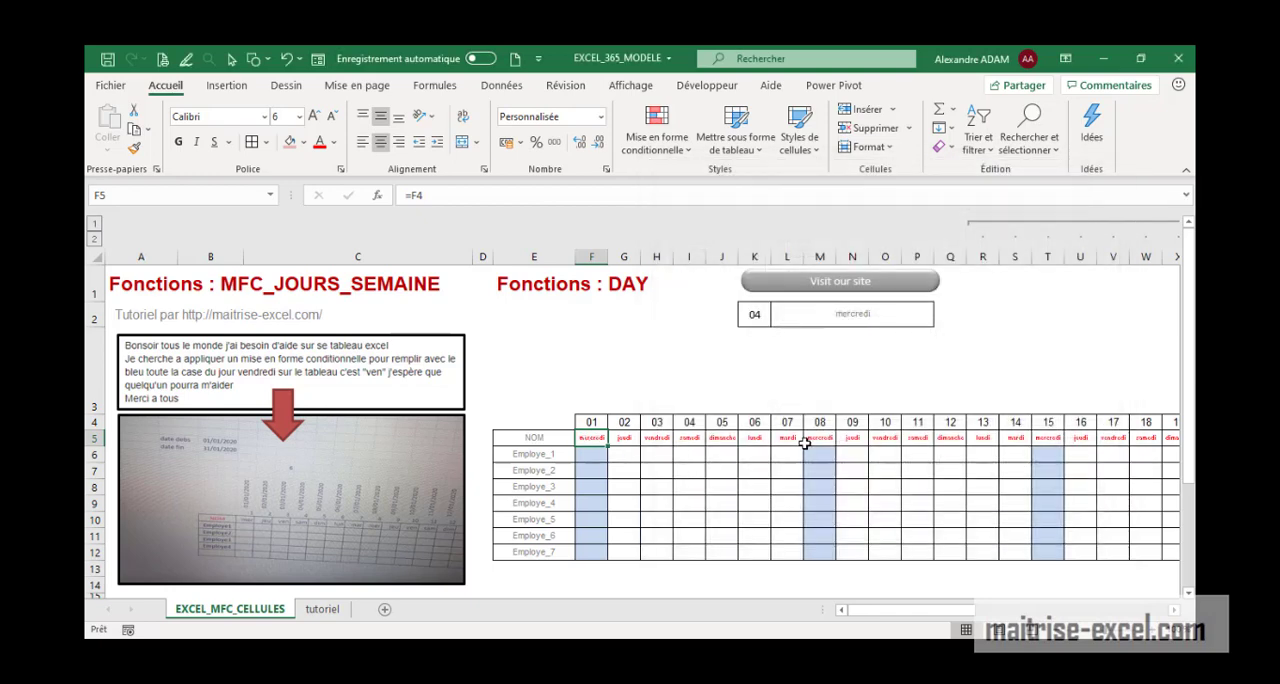
Inspect the list validation of the weekday selector in L2, checking the source range $AL$5:$AL$11
left_click_drag(914, 613, 854, 611)
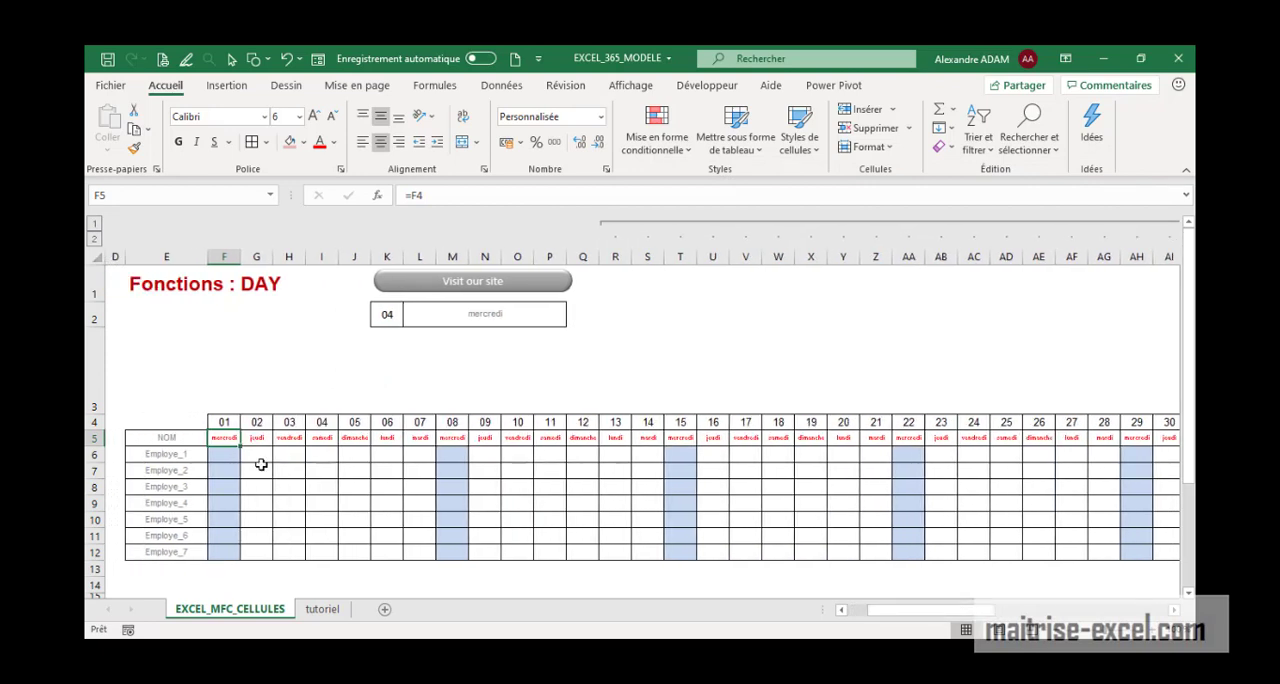
left_click(524, 320)
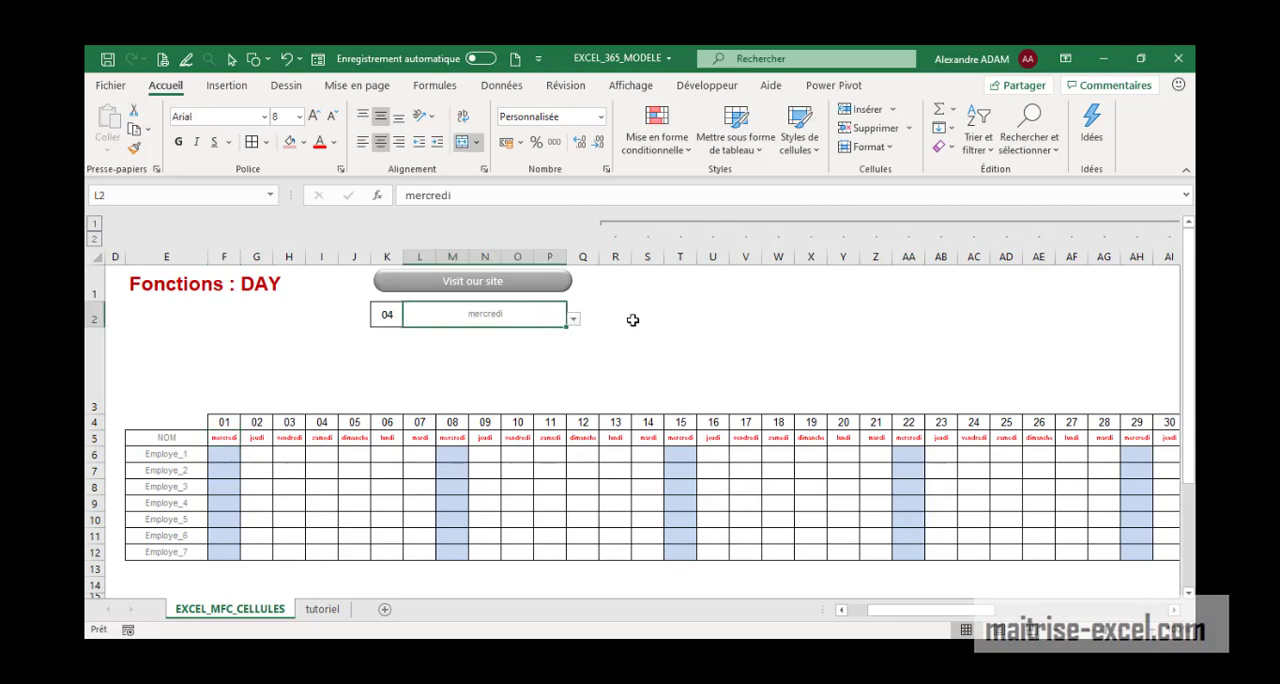
left_click(501, 85)
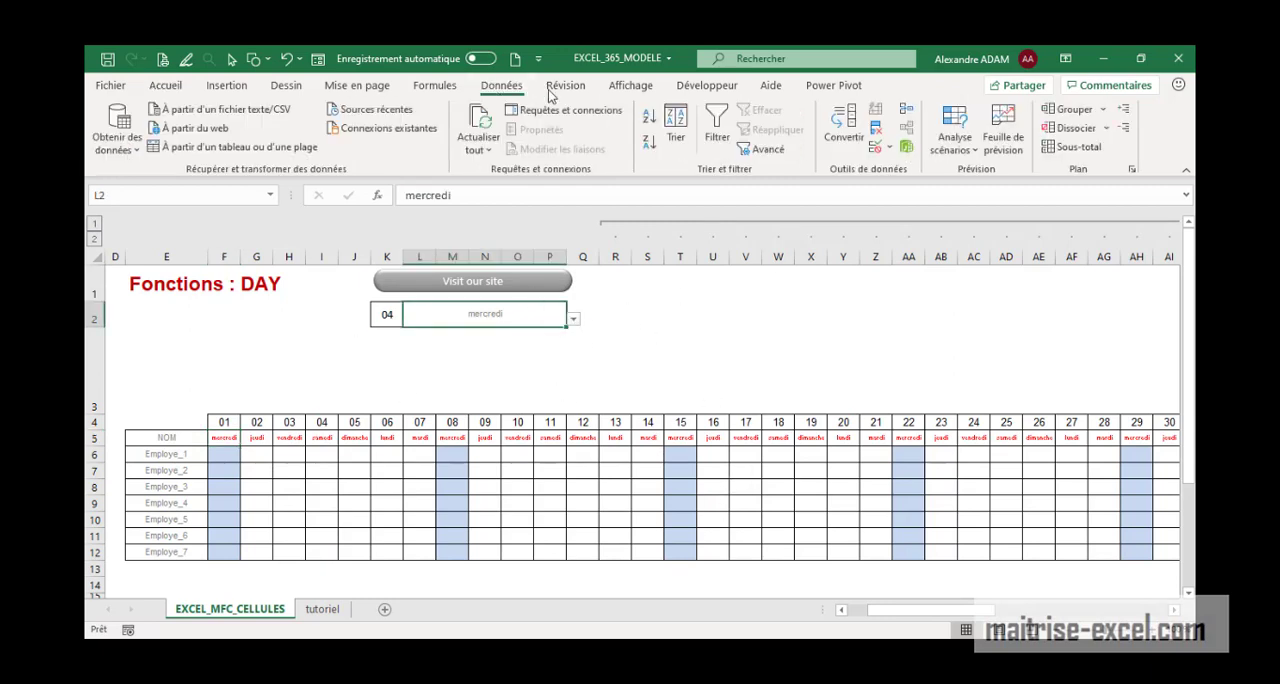
left_click(889, 148)
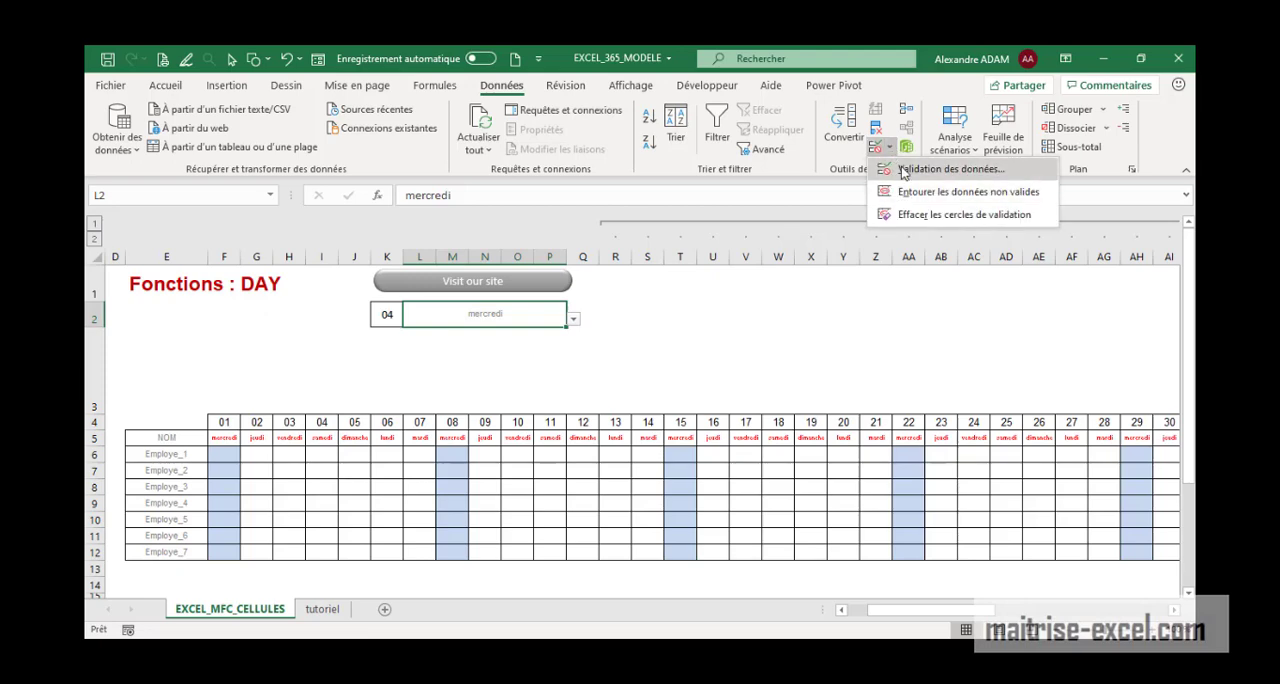
left_click(902, 174)
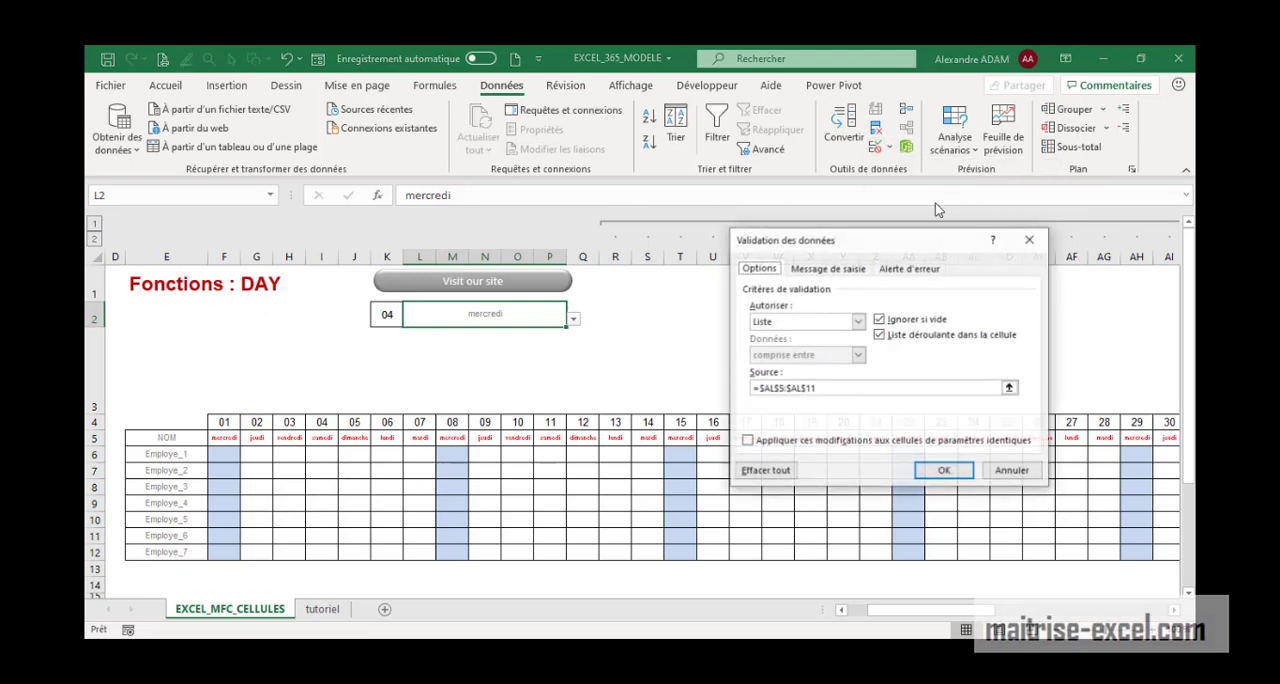
left_click(833, 388)
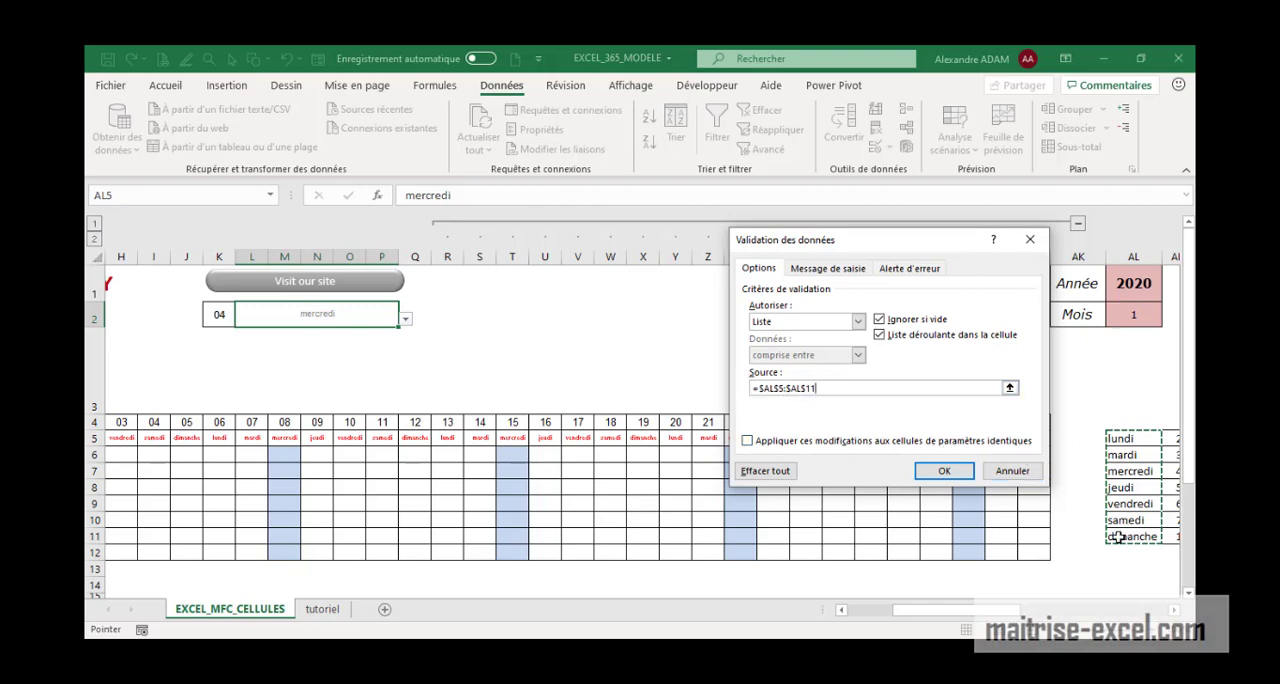
left_click(938, 478)
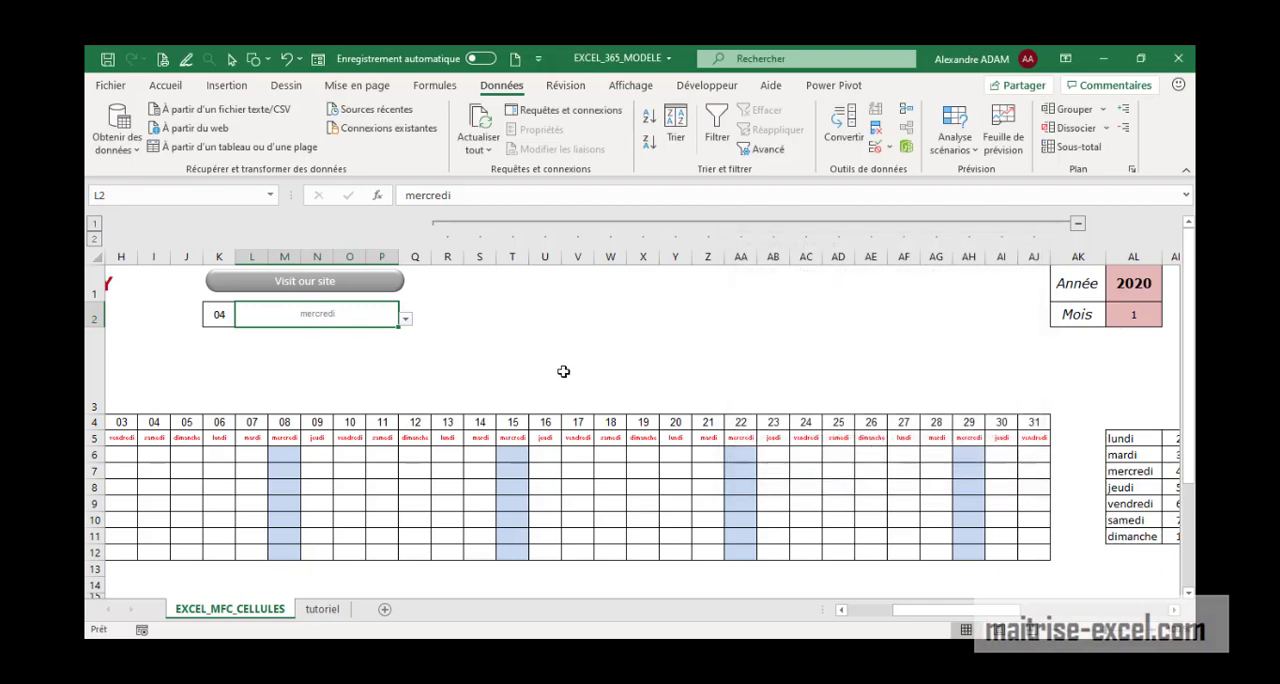
Examine the RECHERCHEV formula in K2, checking its table range AL5:AM11 and column index against the weekday table
left_click(222, 318)
left_click(613, 196)
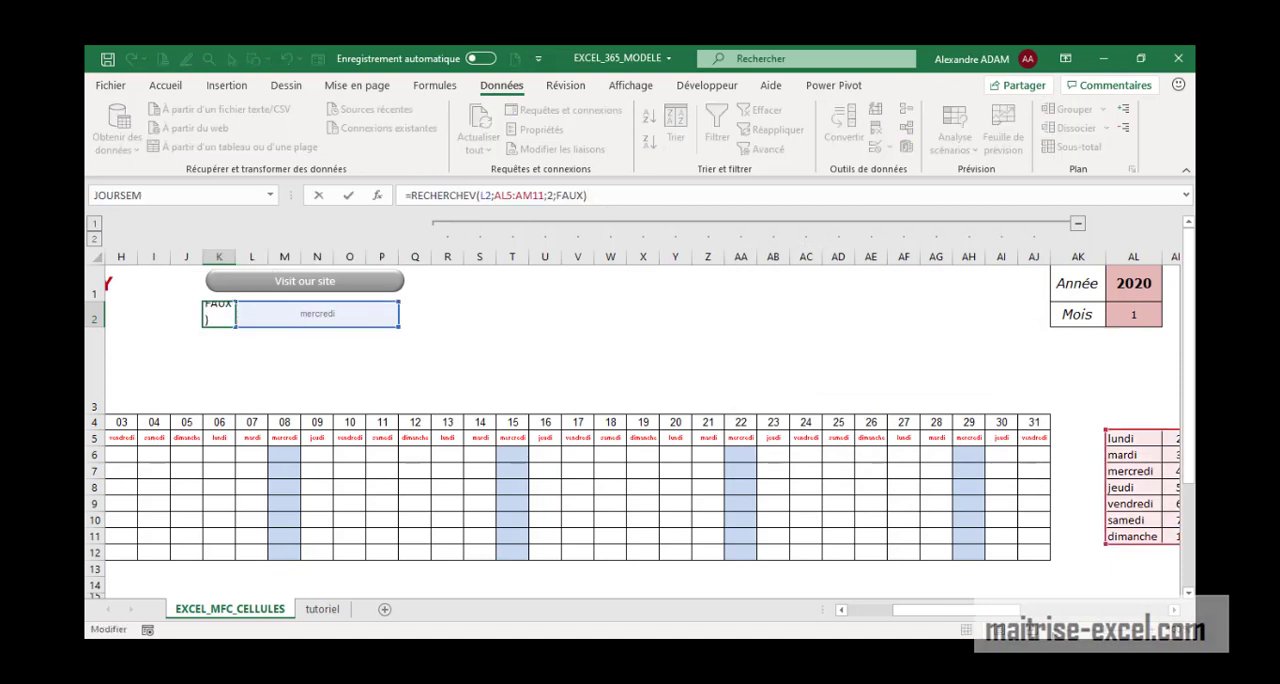
left_click_drag(1006, 611, 1032, 611)
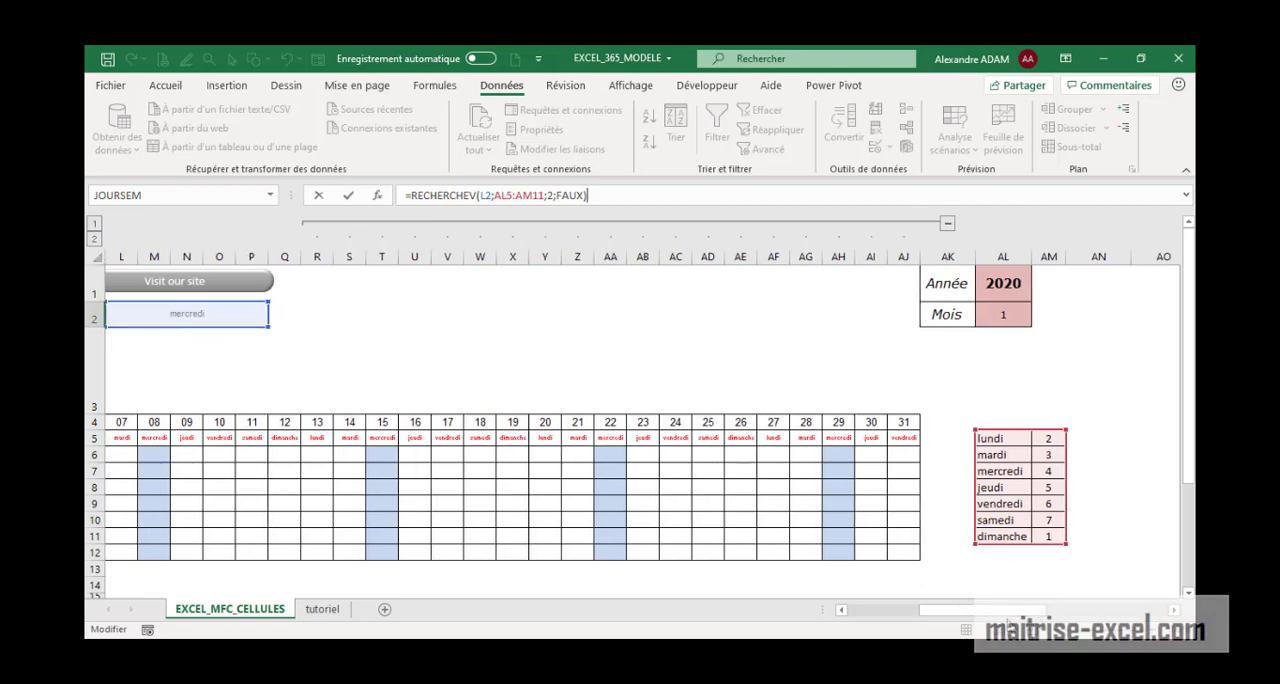
left_click_drag(1008, 614, 988, 612)
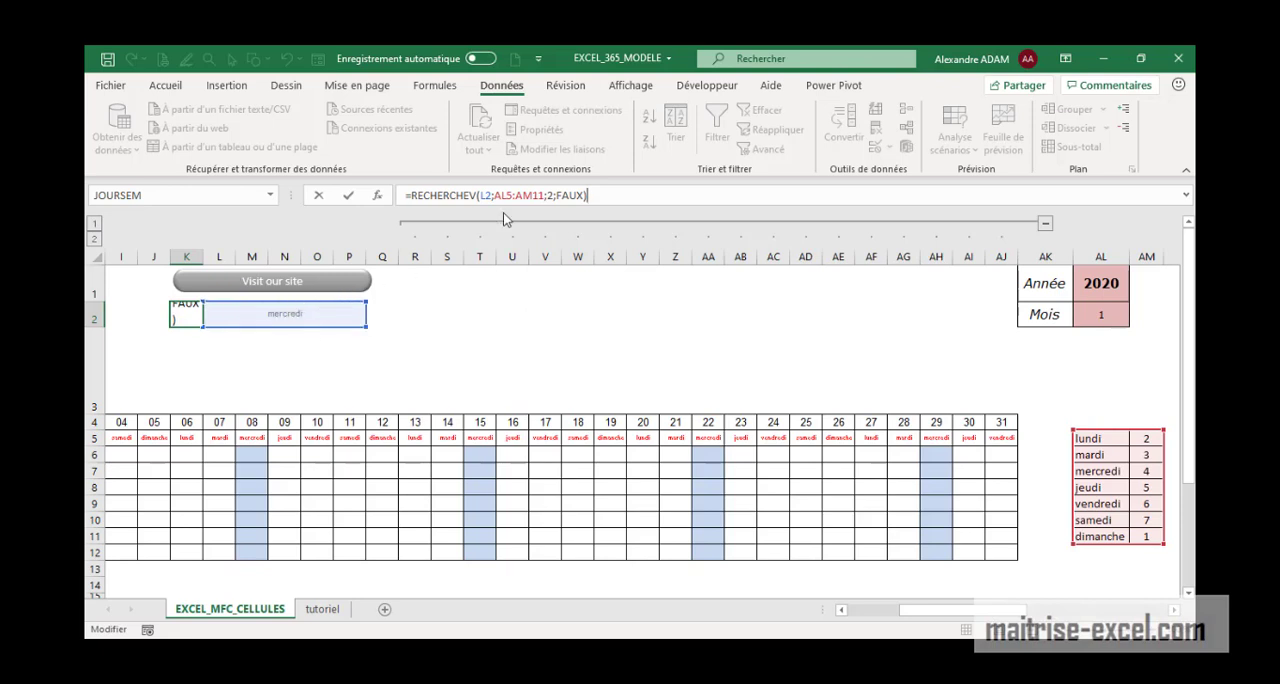
left_click_drag(544, 197, 494, 197)
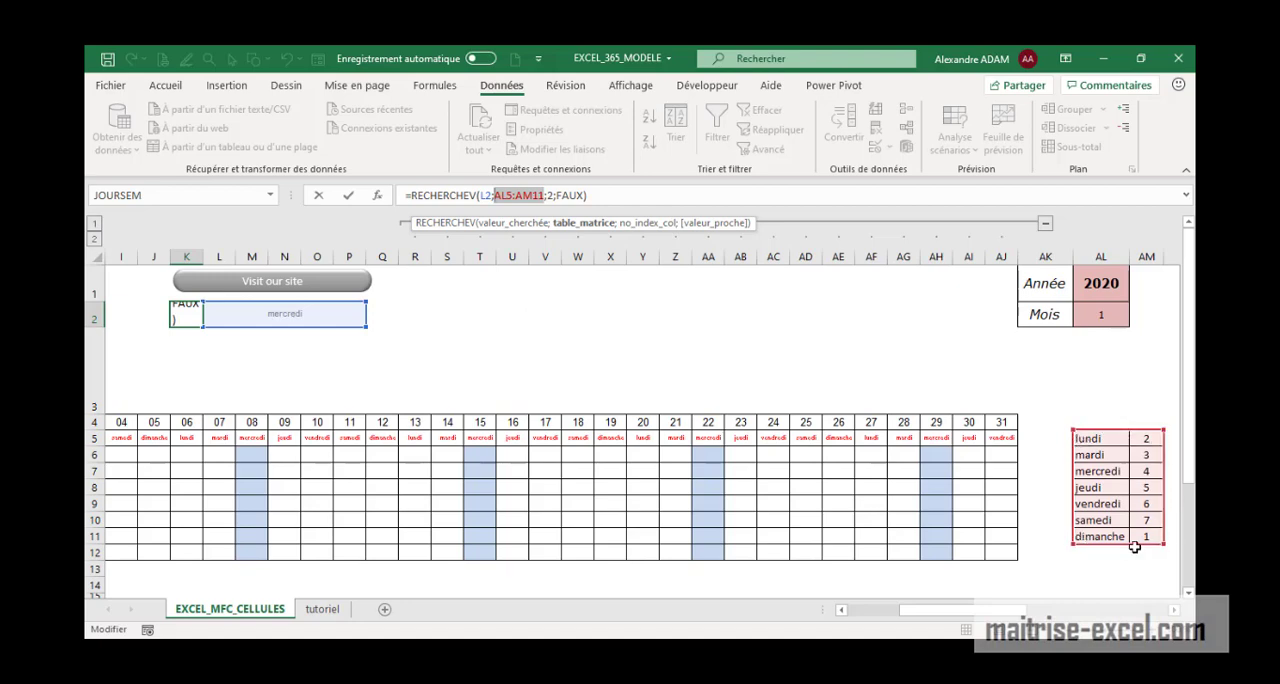
left_click(552, 196)
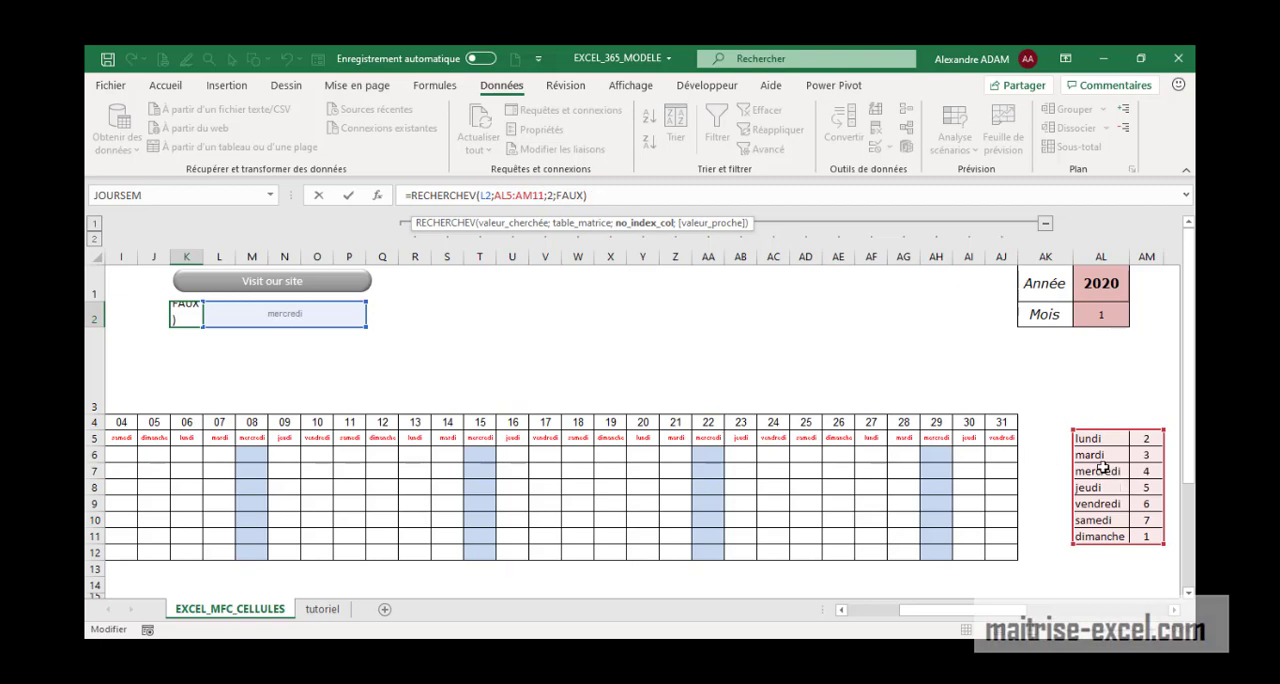
key("Return")
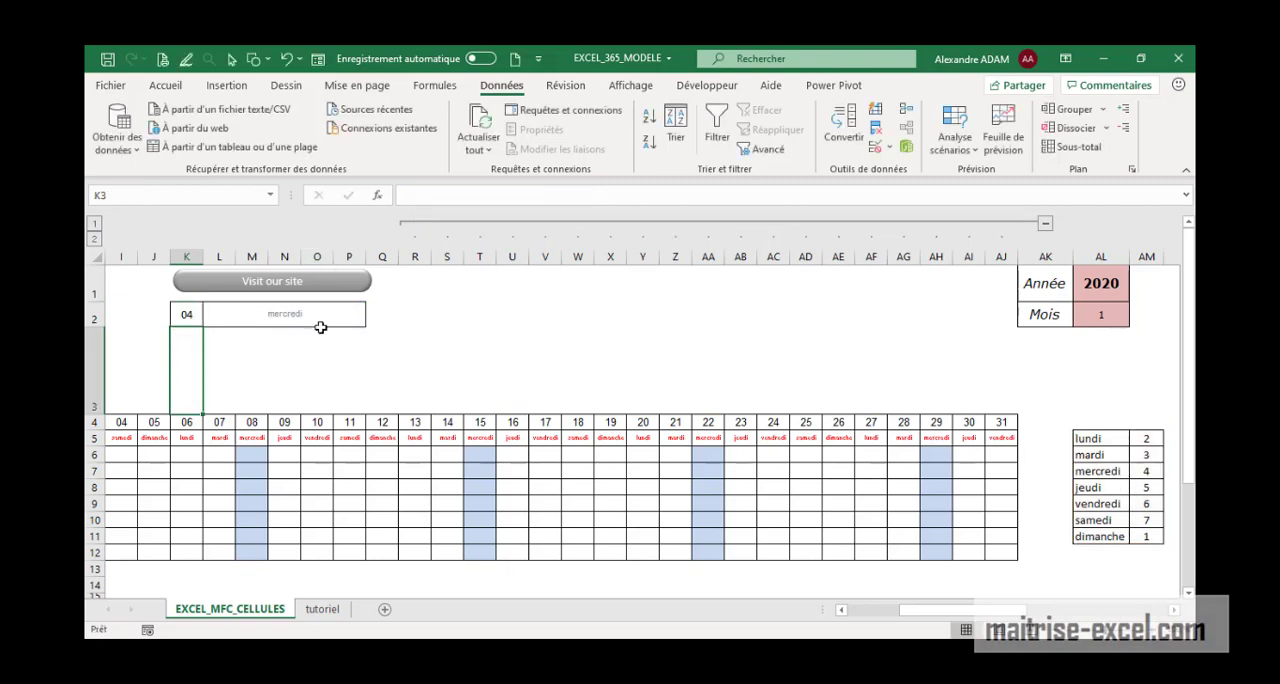
Choose lundi as the weekday in L2 and check its number in the weekday table at AM5
left_click(316, 322)
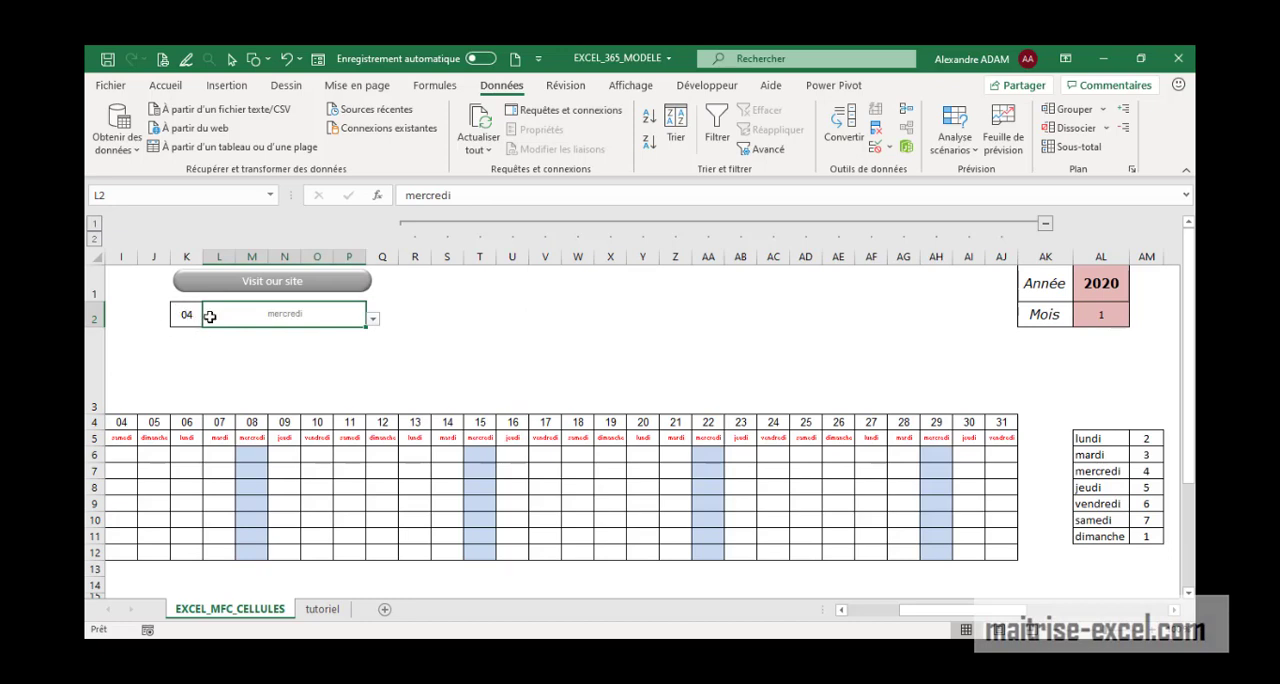
left_click(374, 322)
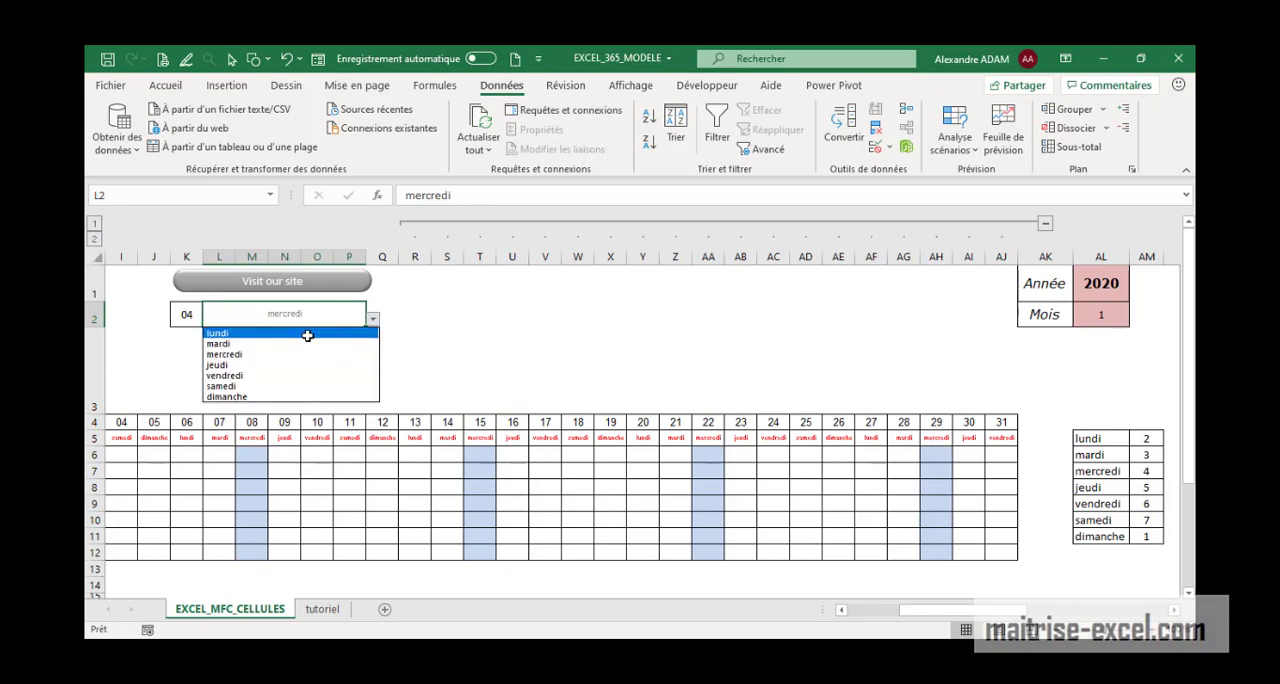
left_click(306, 332)
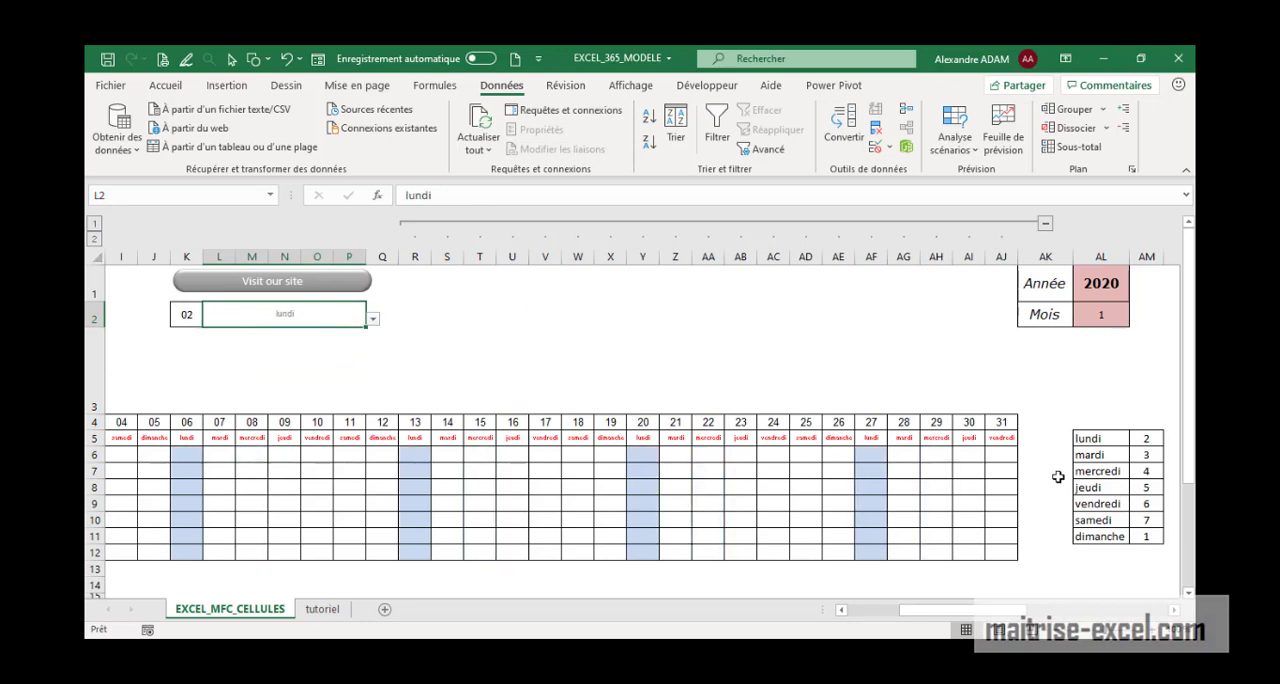
left_click(1148, 440)
Review each argument of the RECHERCHEV formula in K2: lookup value L2, table AL5:AM11, column 2 and match type FAUX
left_click(345, 305)
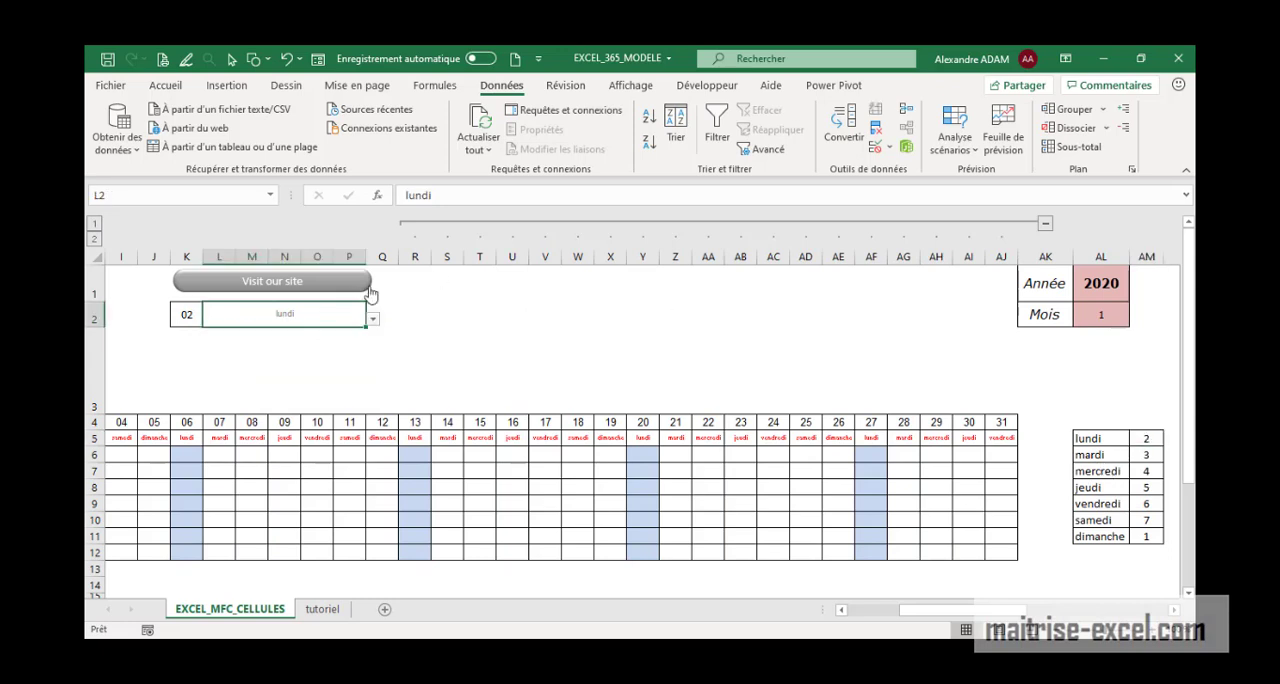
left_click(180, 316)
left_click(557, 196)
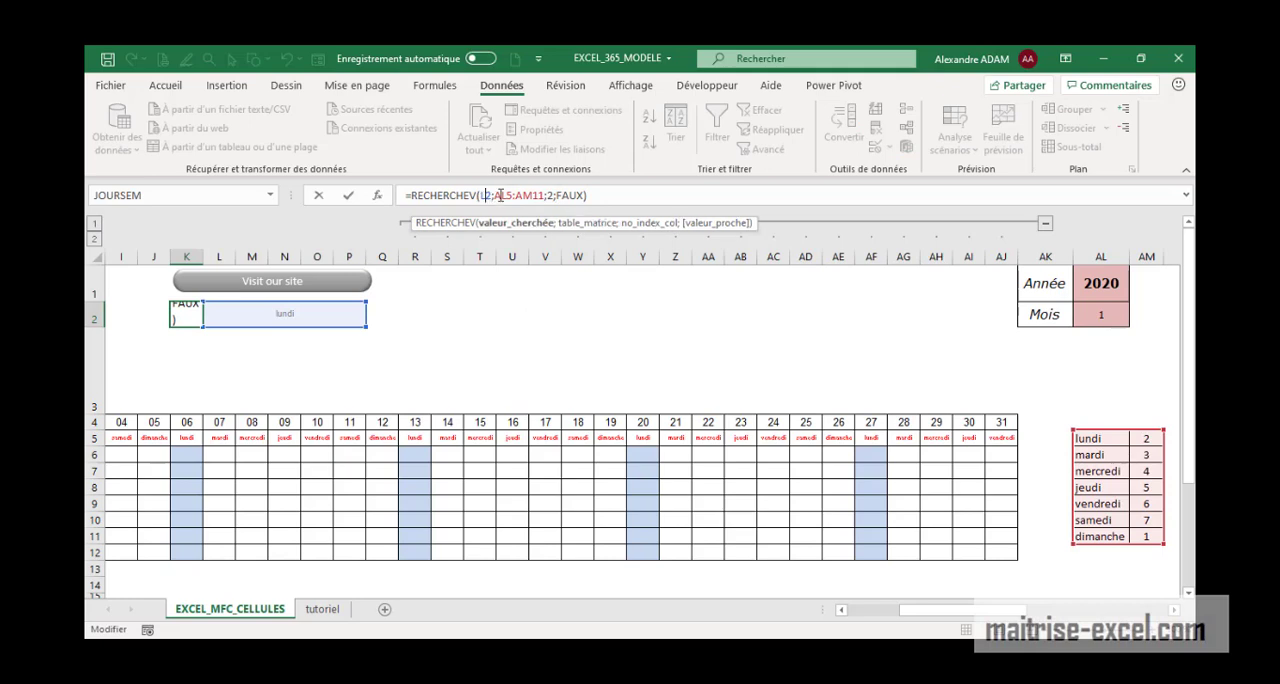
left_click_drag(494, 196, 548, 196)
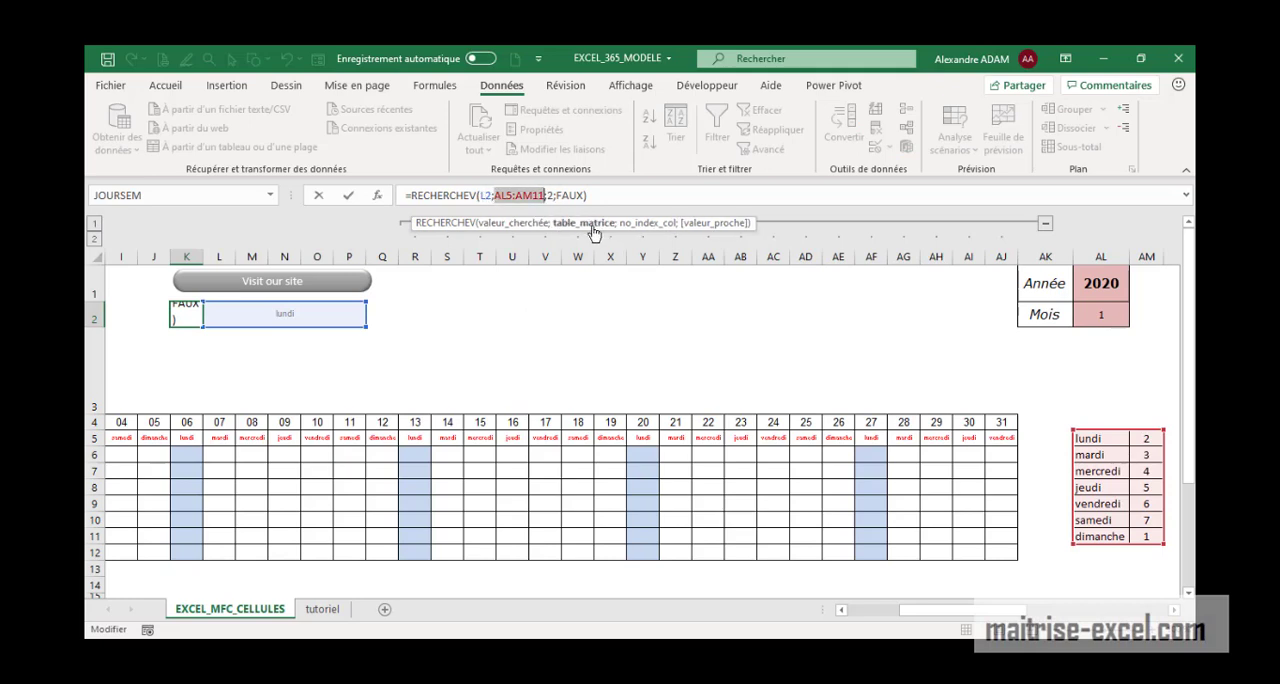
left_click(553, 196)
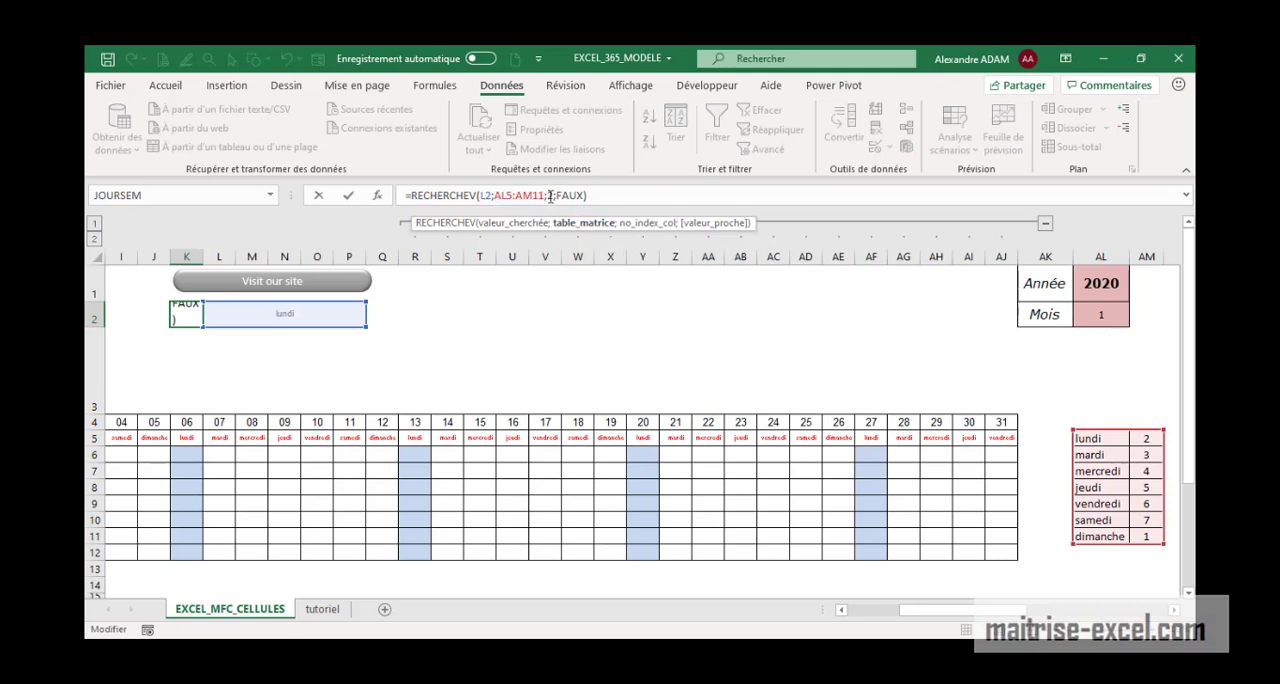
double_click(549, 196)
left_click_drag(585, 196, 560, 196)
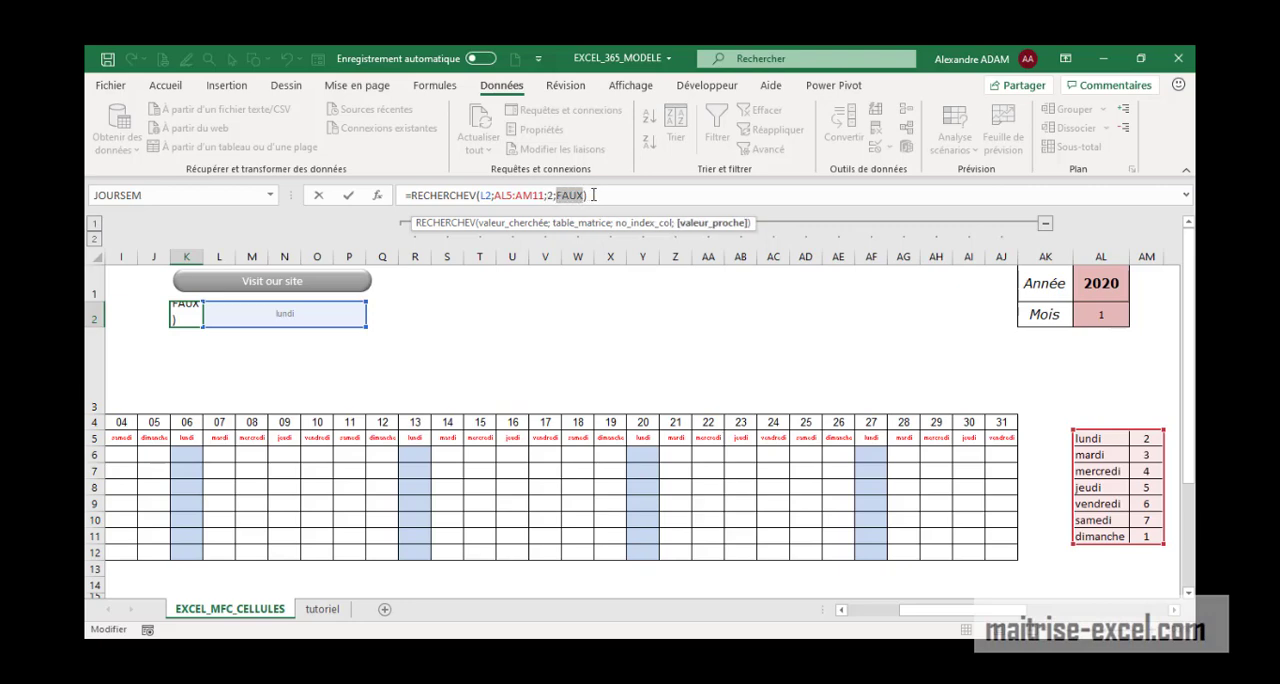
left_click(593, 195)
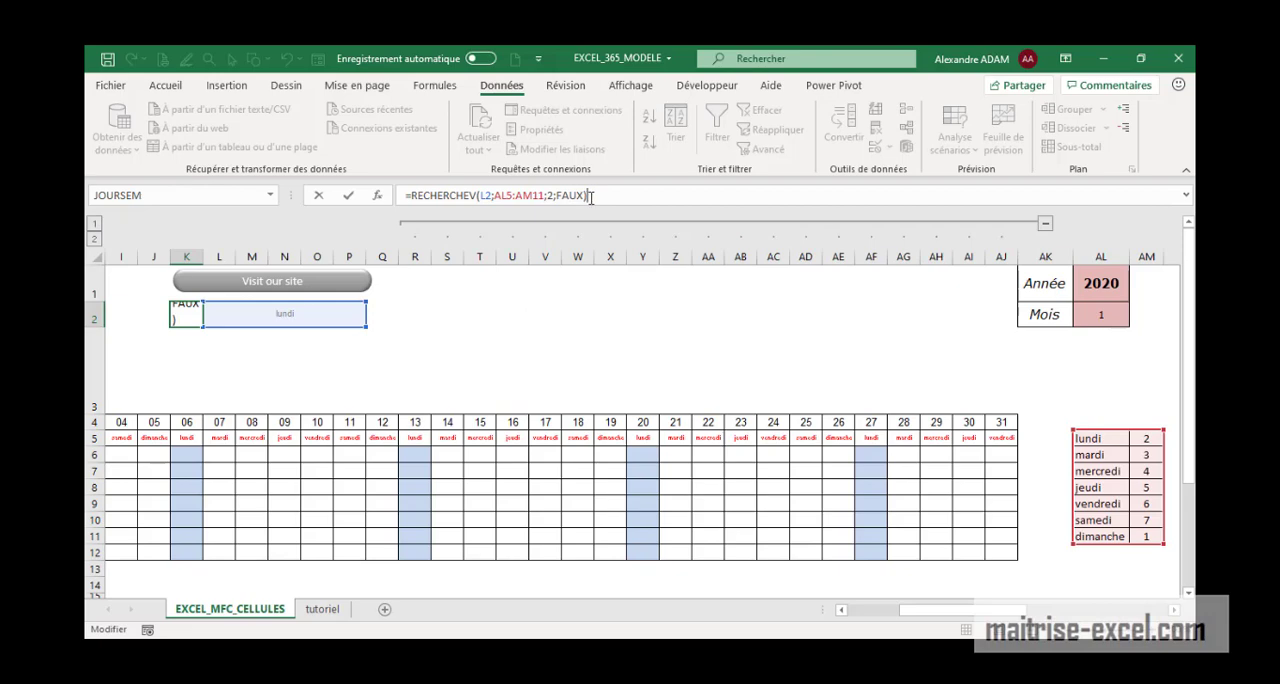
key("Return")
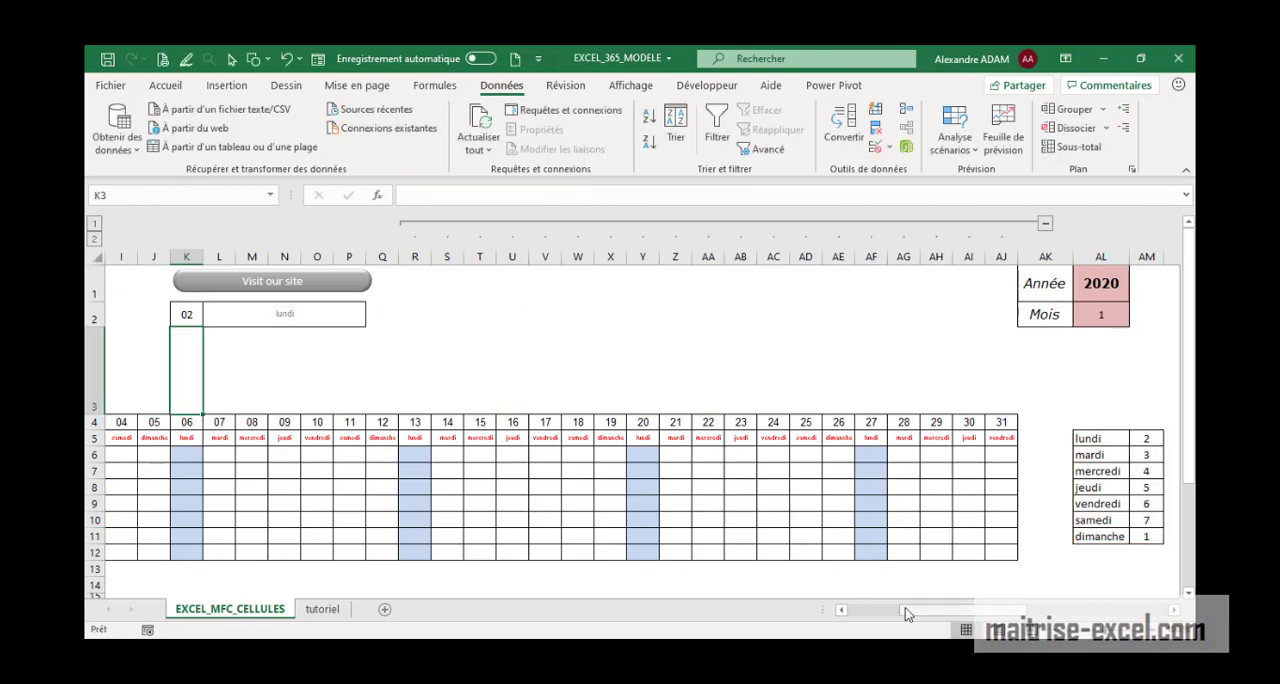
Check the formulas behind the first day number in F4 and its weekday name in F5
left_click_drag(906, 614, 868, 614)
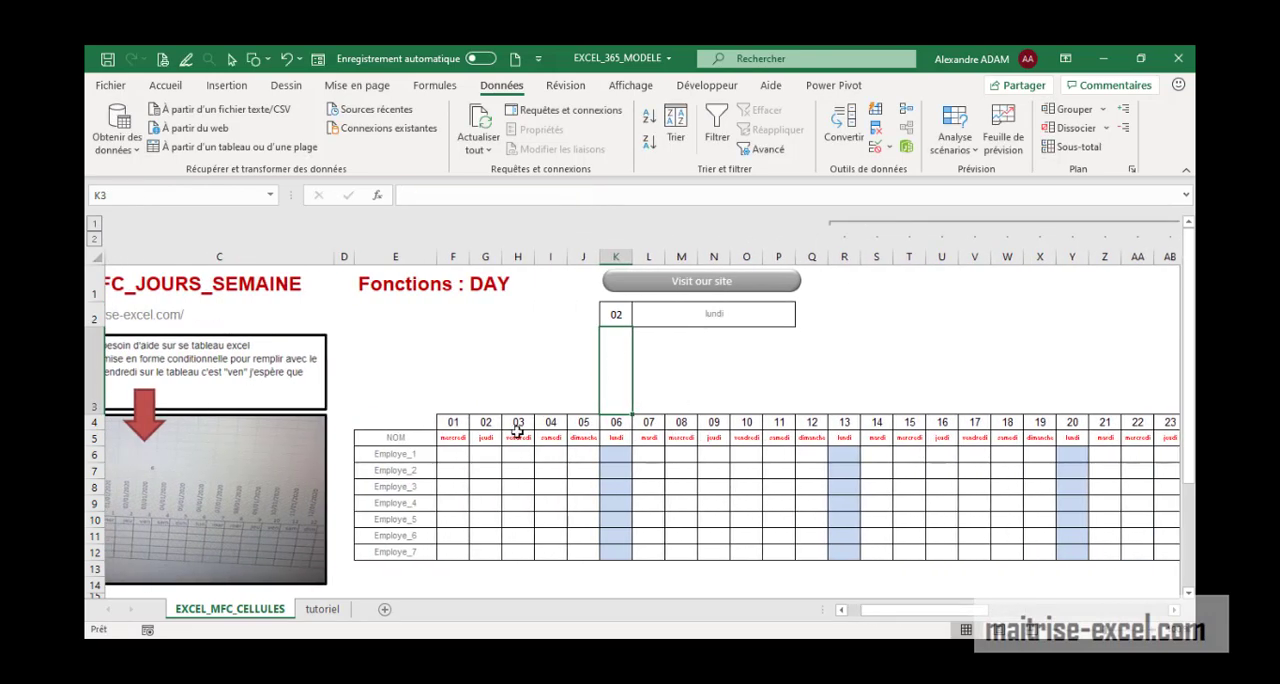
left_click(452, 423)
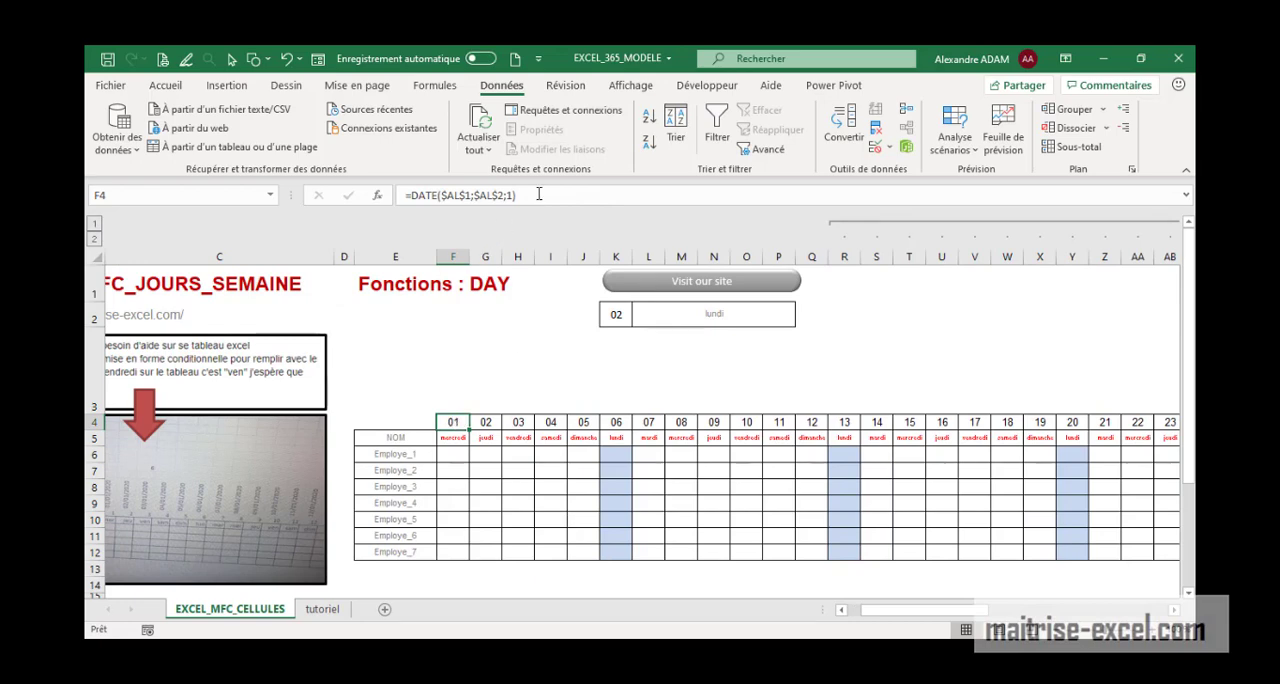
left_click(538, 194)
key("Return")
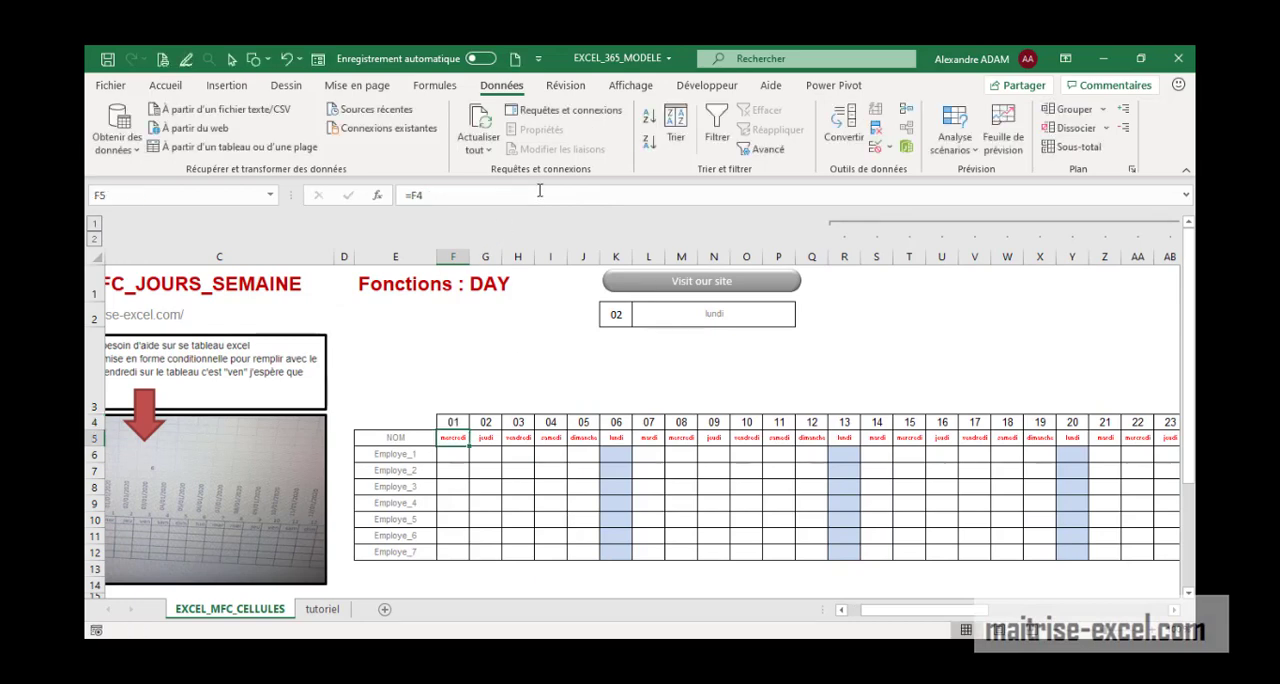
left_click(539, 194)
key("Return")
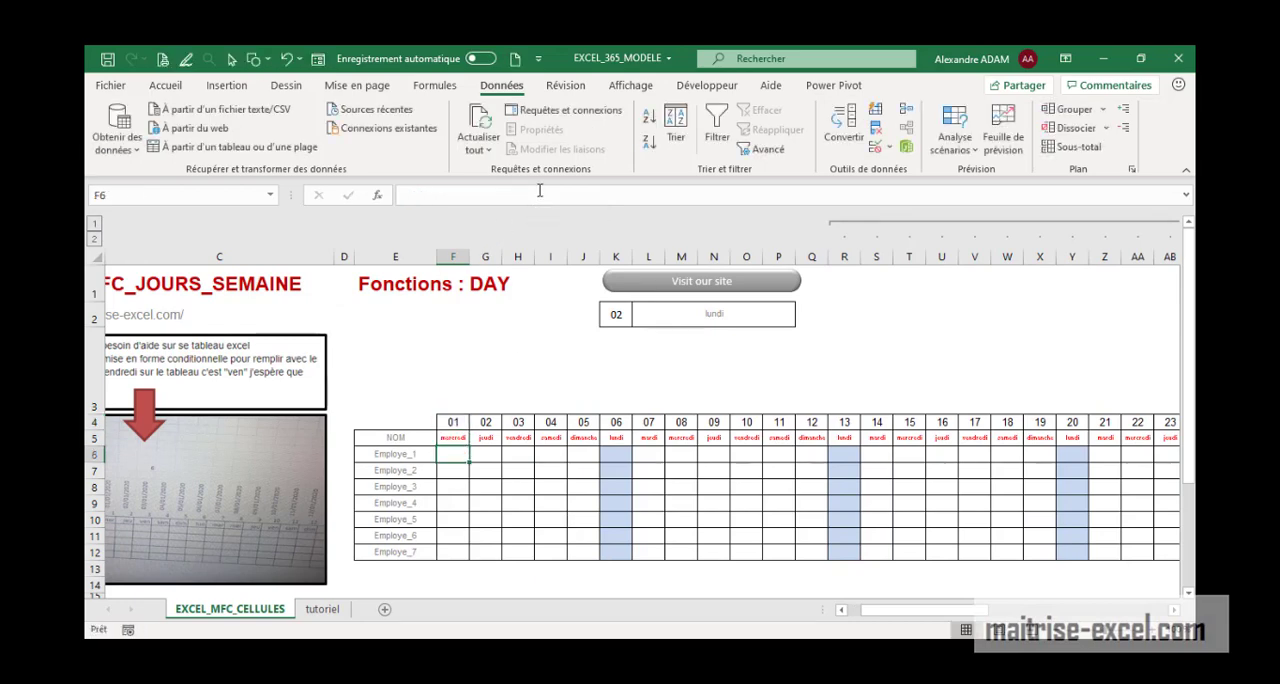
Open the conditional formatting rule covering $F$6:$AJ$12 for editing from the rules manager
left_click(165, 86)
left_click(657, 138)
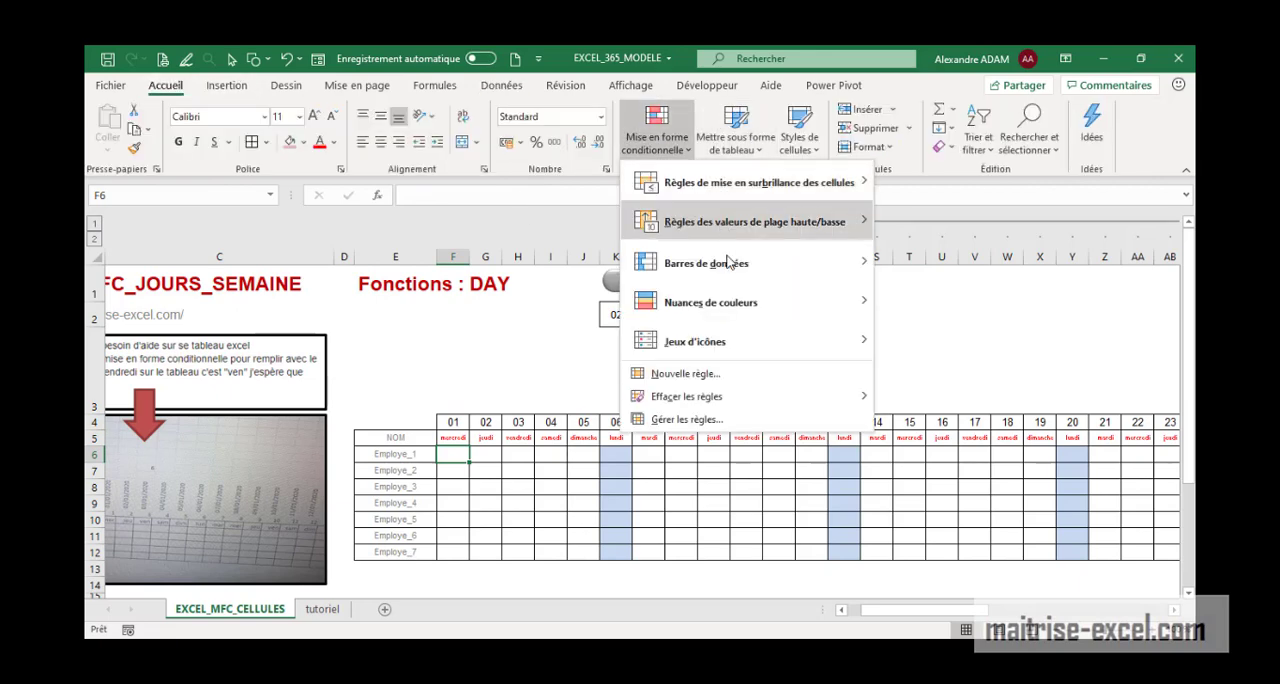
left_click(688, 420)
left_click_drag(836, 287, 616, 155)
left_click(528, 236)
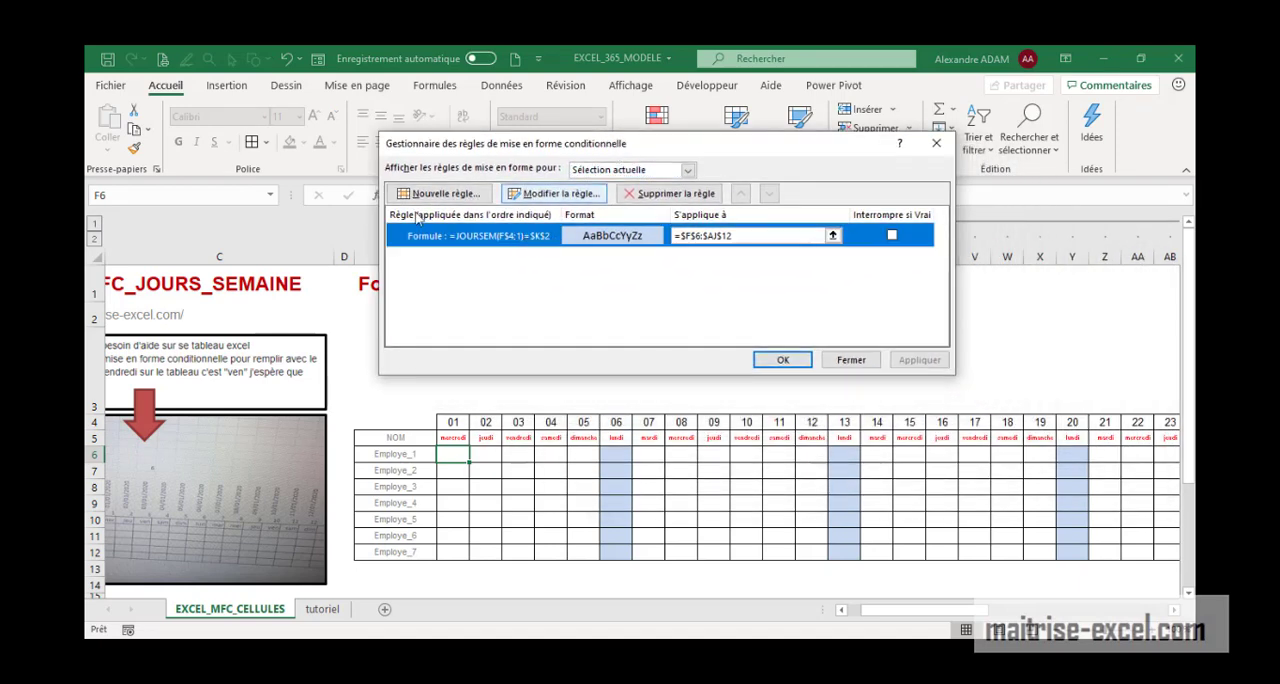
left_click(544, 195)
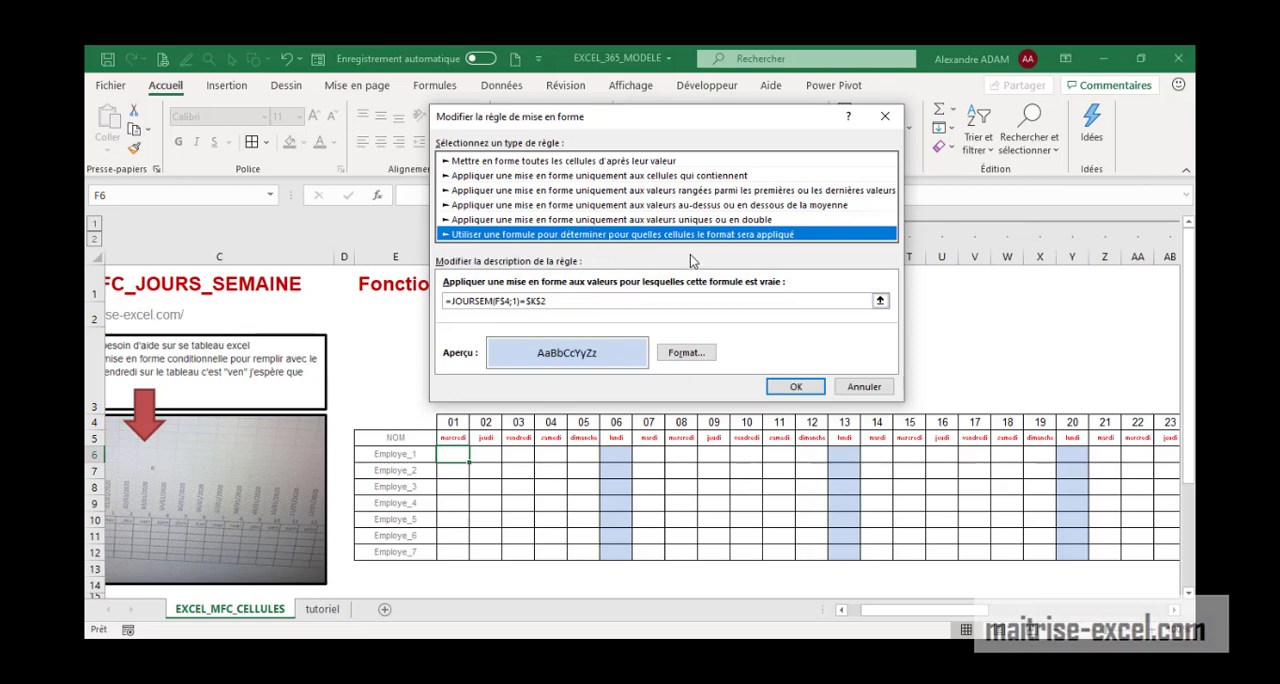
Examine the rule formula =JOURSEM(F$4;1)=$K$2, covering the F$4 reference, the JOURSEM part and the comparison with $K$2
left_click(567, 303)
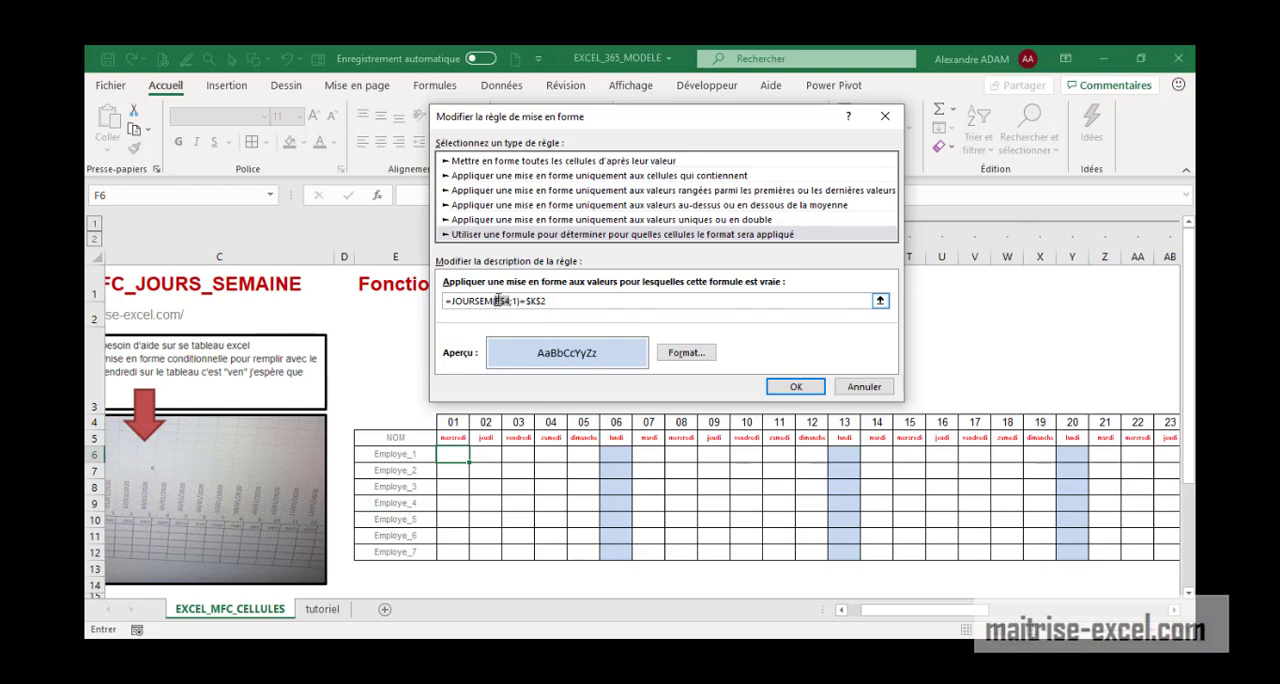
left_click_drag(700, 122, 915, 115)
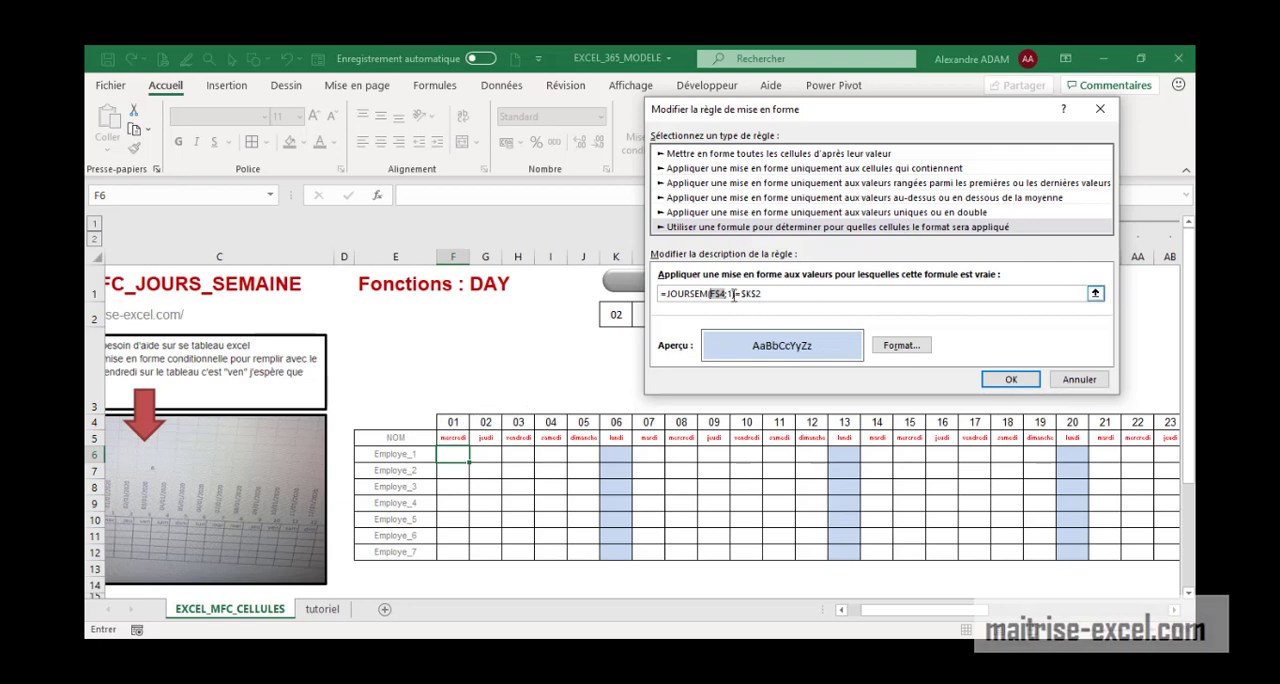
left_click(733, 294)
left_click_drag(733, 294, 675, 294)
left_click(731, 293)
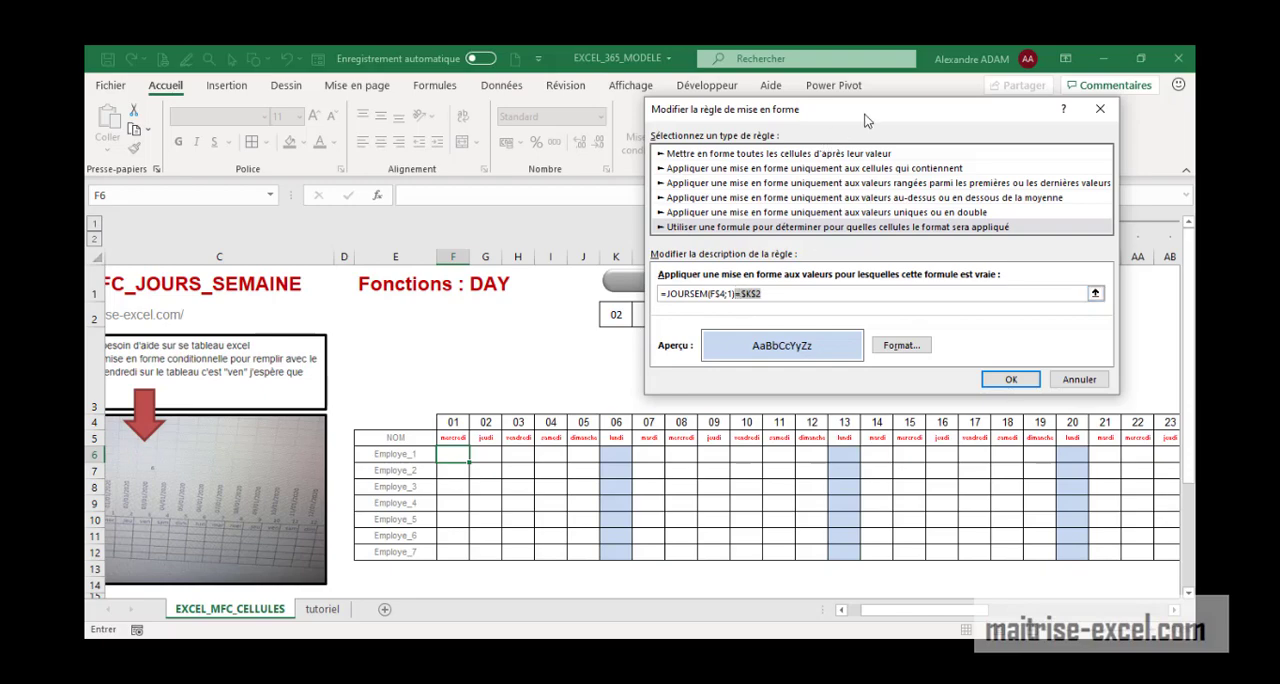
Review the rule's light blue fill format and close the rule editor and rules manager, keeping the rule as it is
left_click_drag(866, 119, 322, 100)
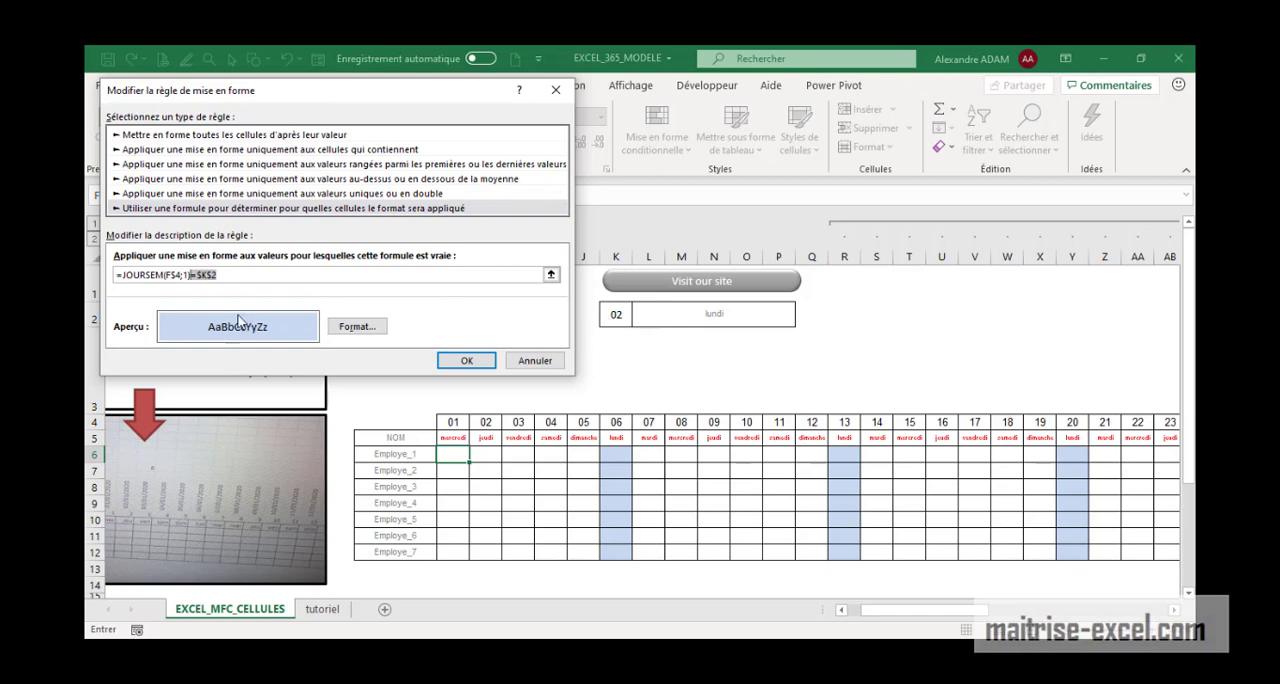
left_click(374, 331)
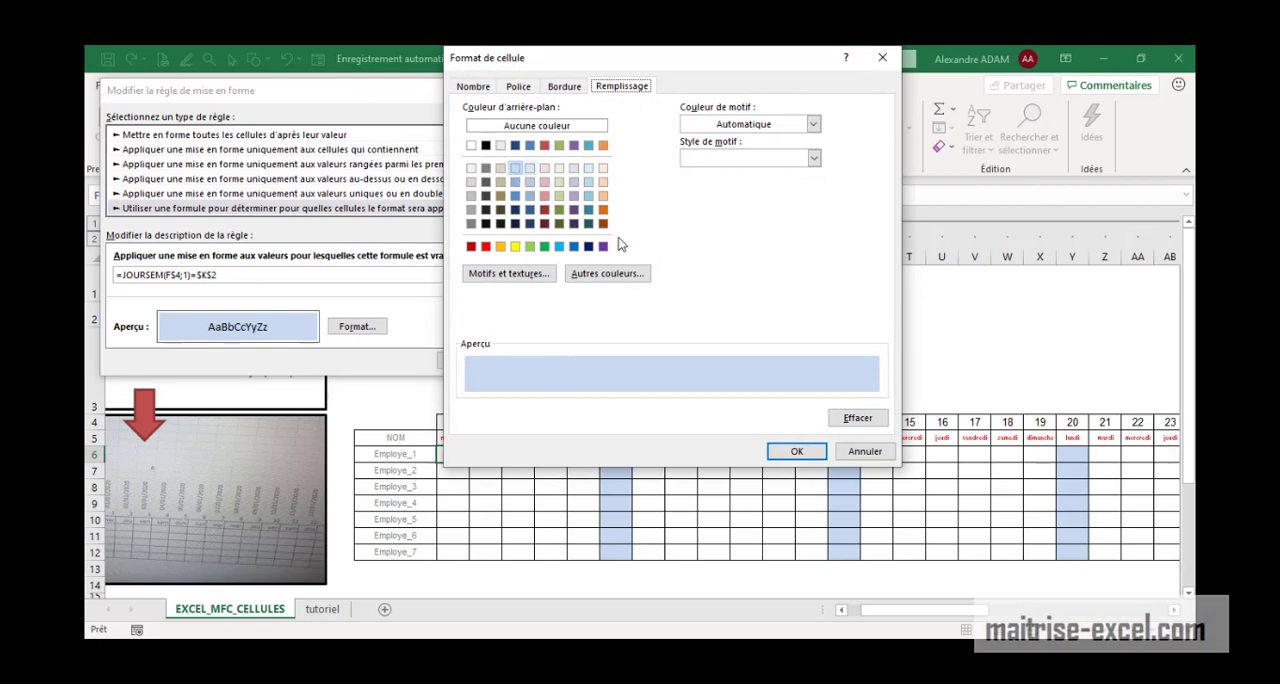
left_click(812, 451)
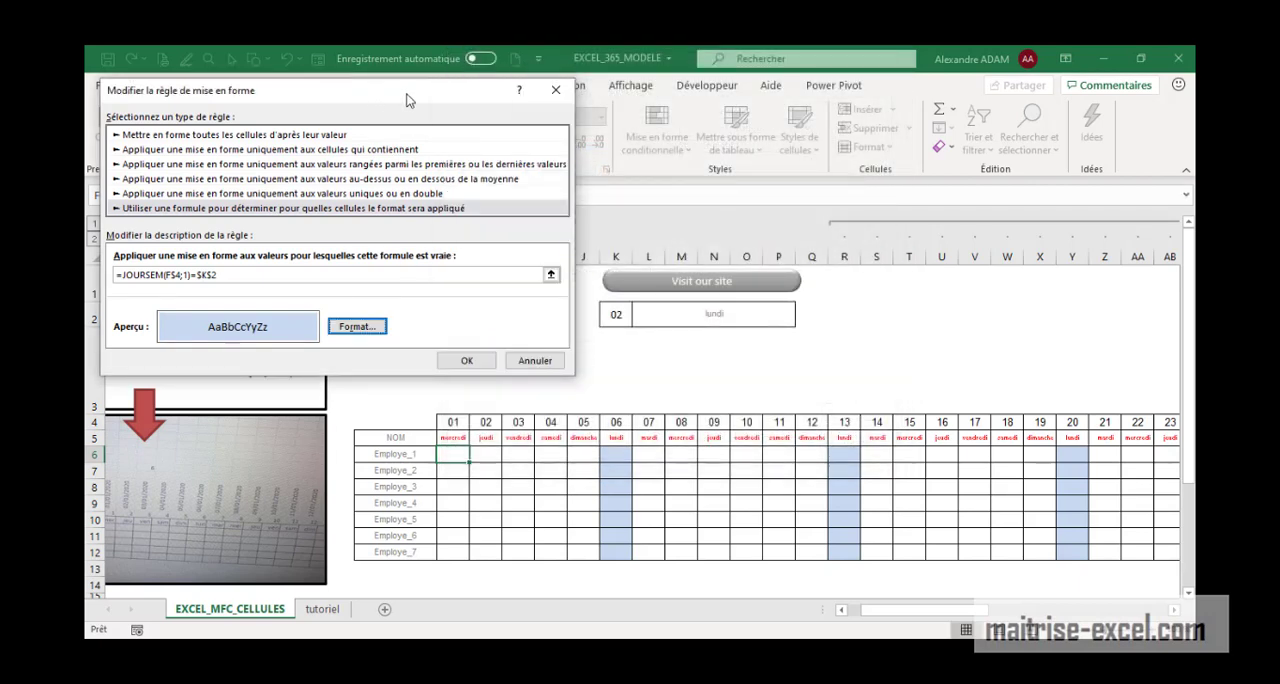
left_click_drag(406, 100, 465, 100)
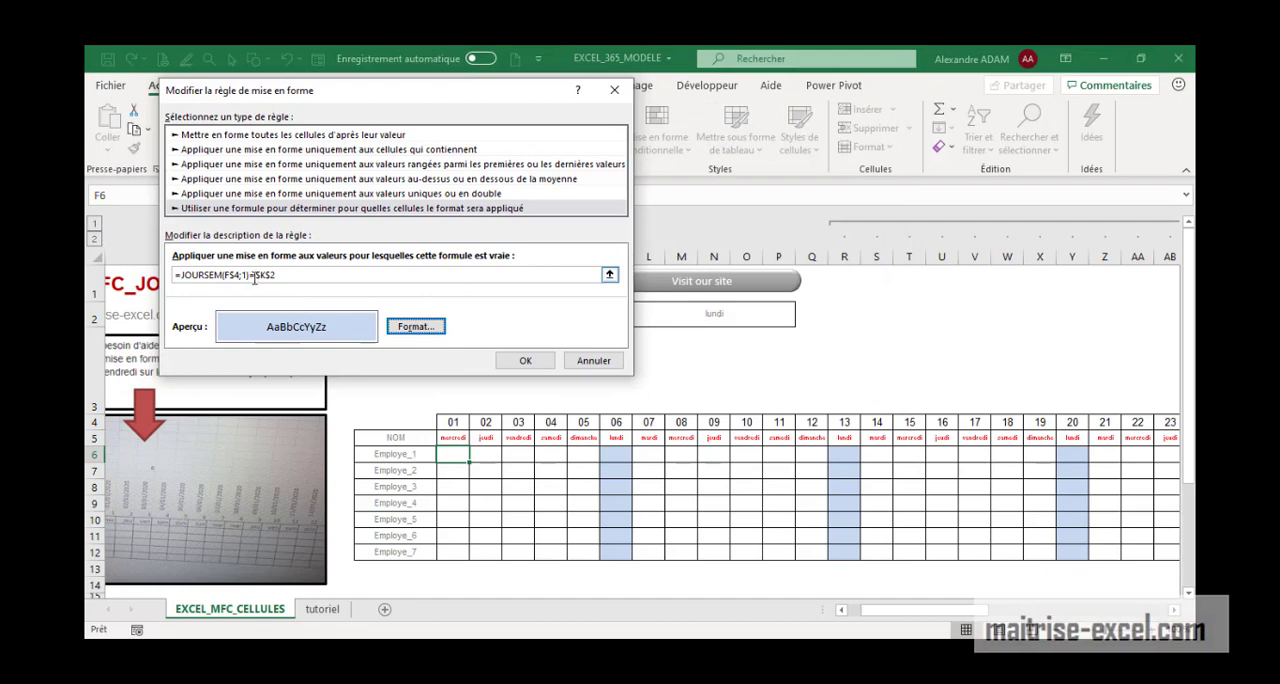
left_click(525, 360)
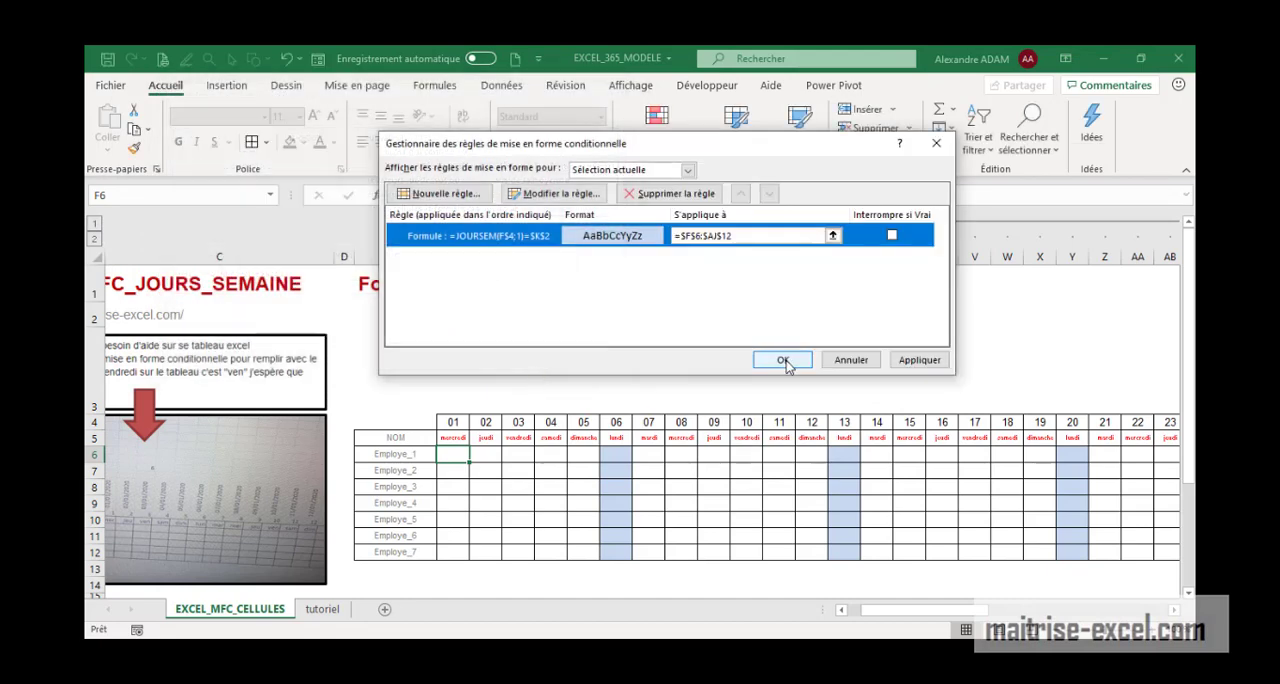
left_click(783, 361)
Enter the formula =JOURSEM(F4;1) in F3, using return type 1 (dimanche = 1 to samedi = 7)
left_click(446, 364)
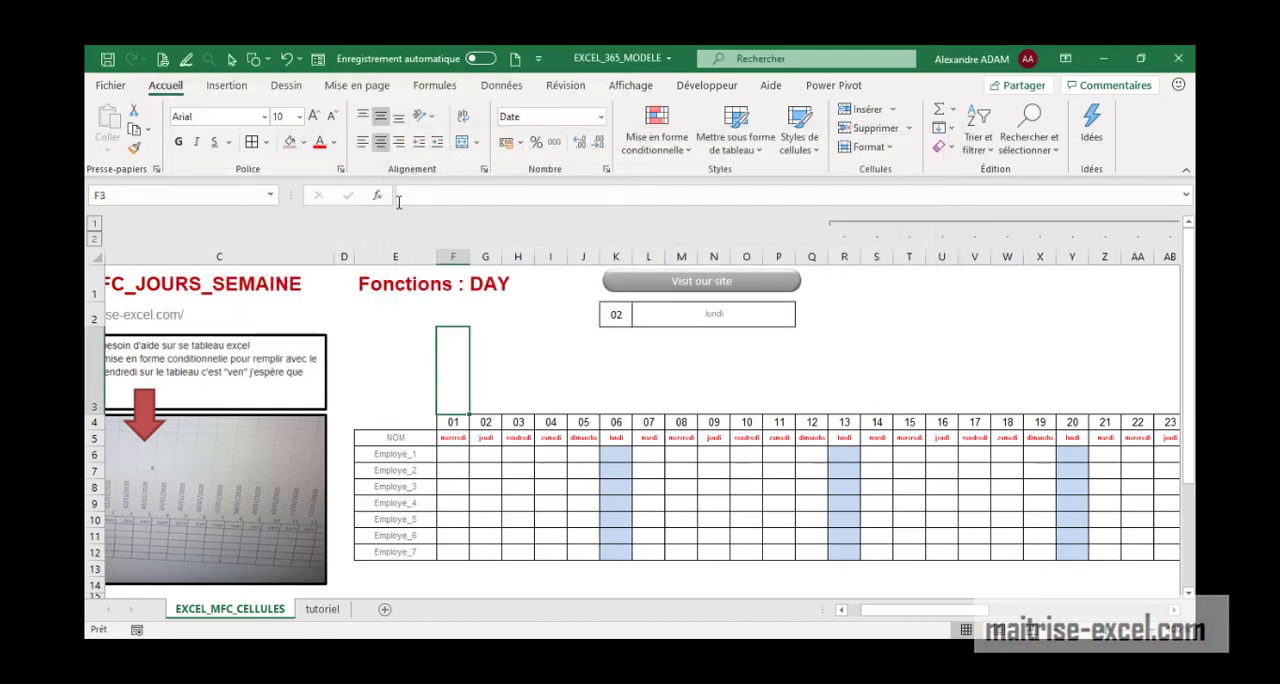
type("=jou")
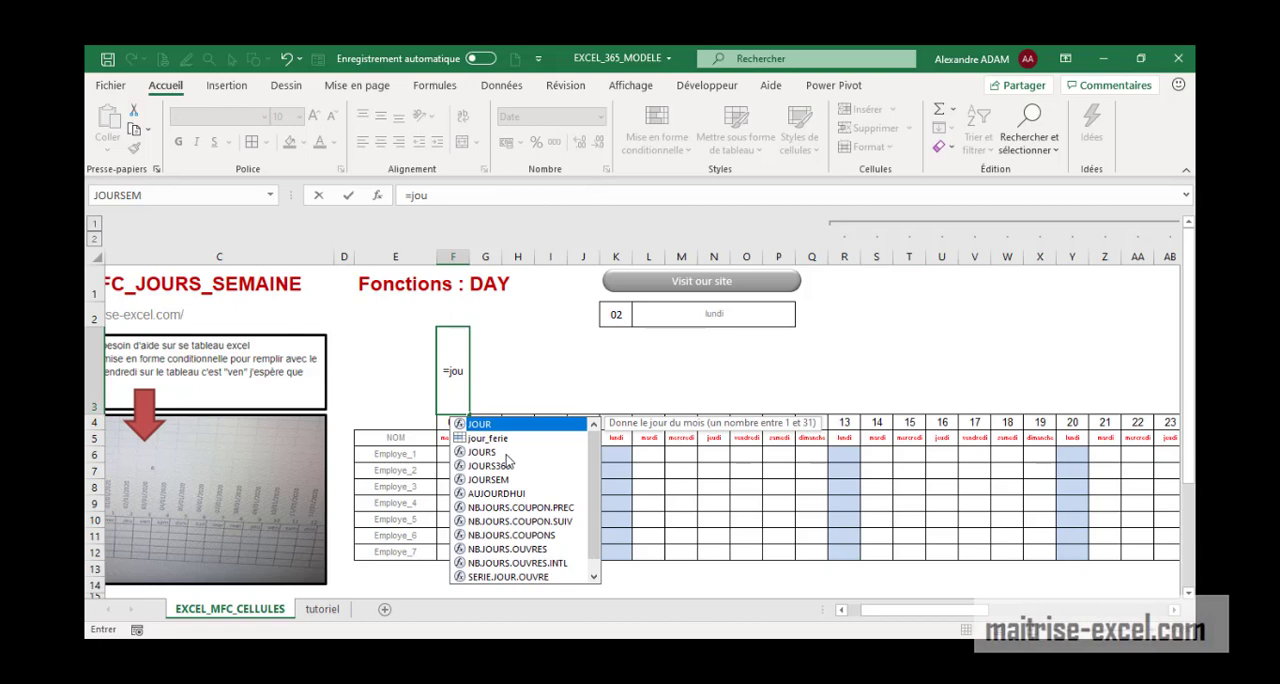
type("rs")
left_click(505, 453)
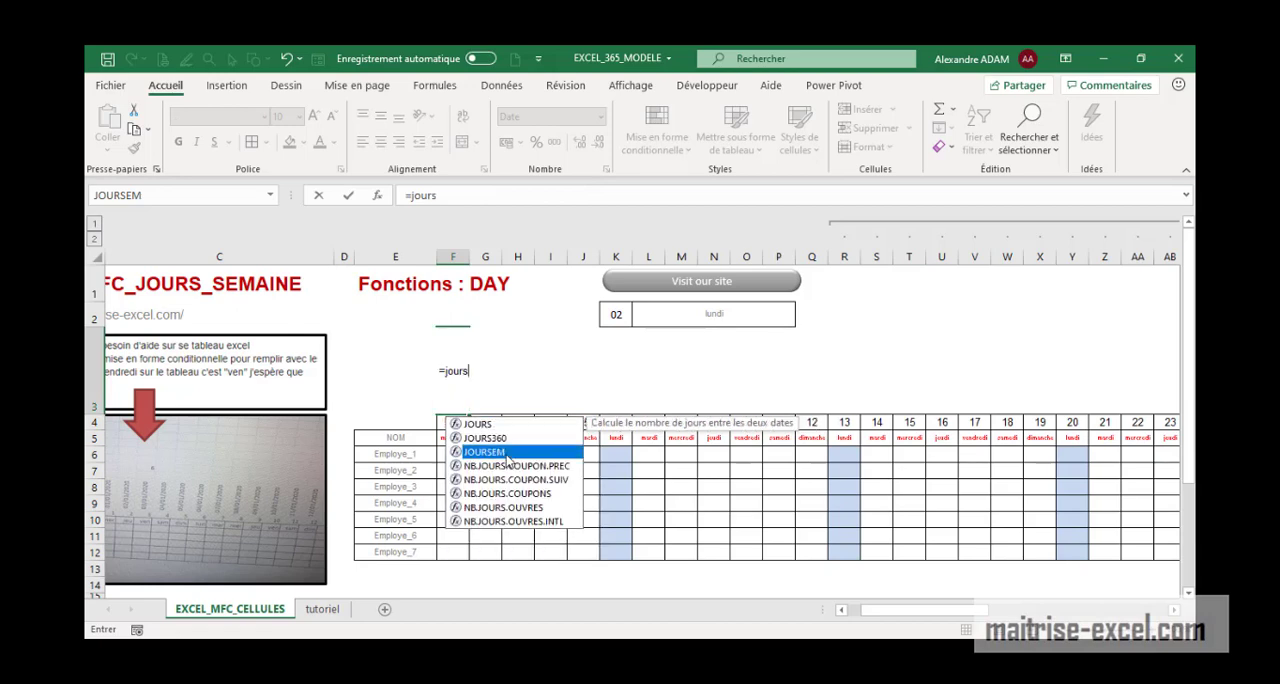
double_click(490, 452)
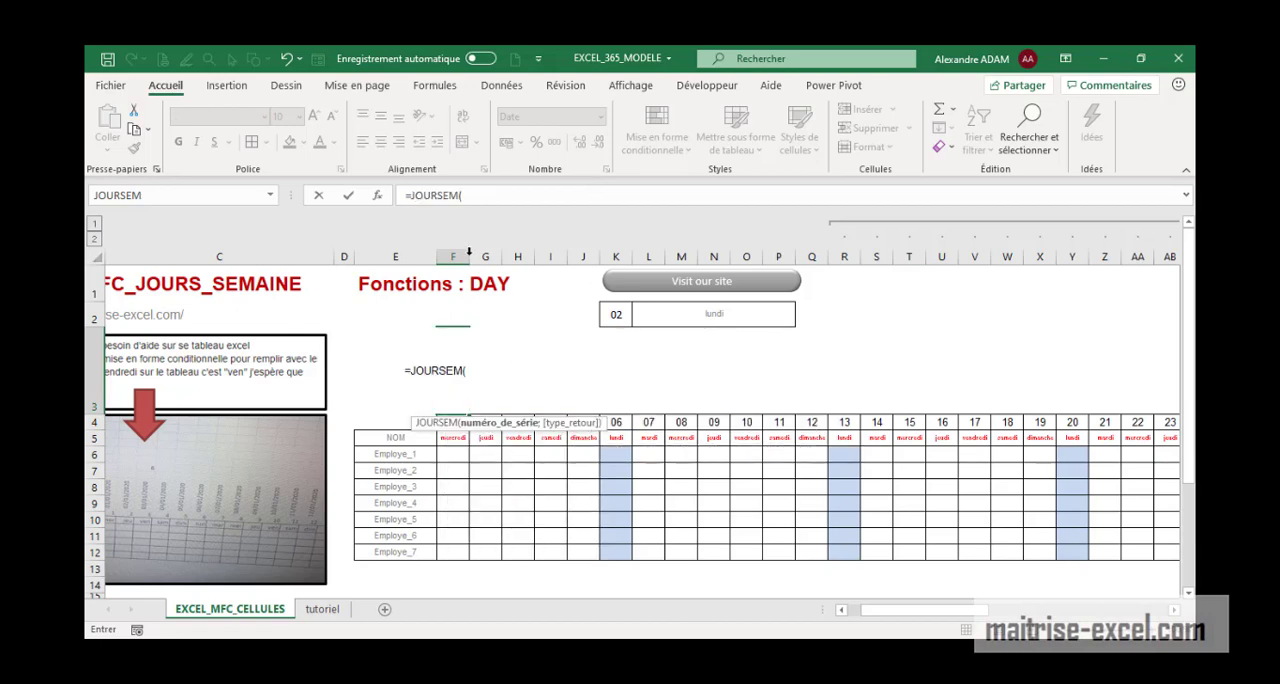
left_click(490, 196)
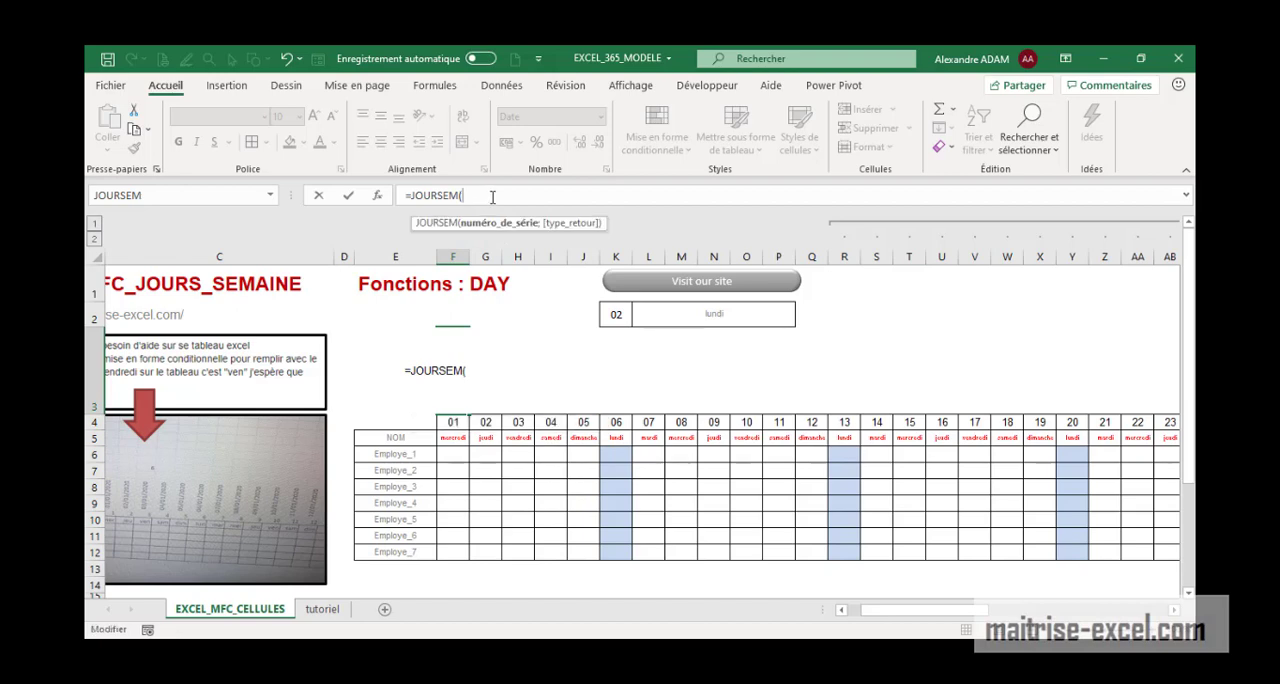
left_click(453, 423)
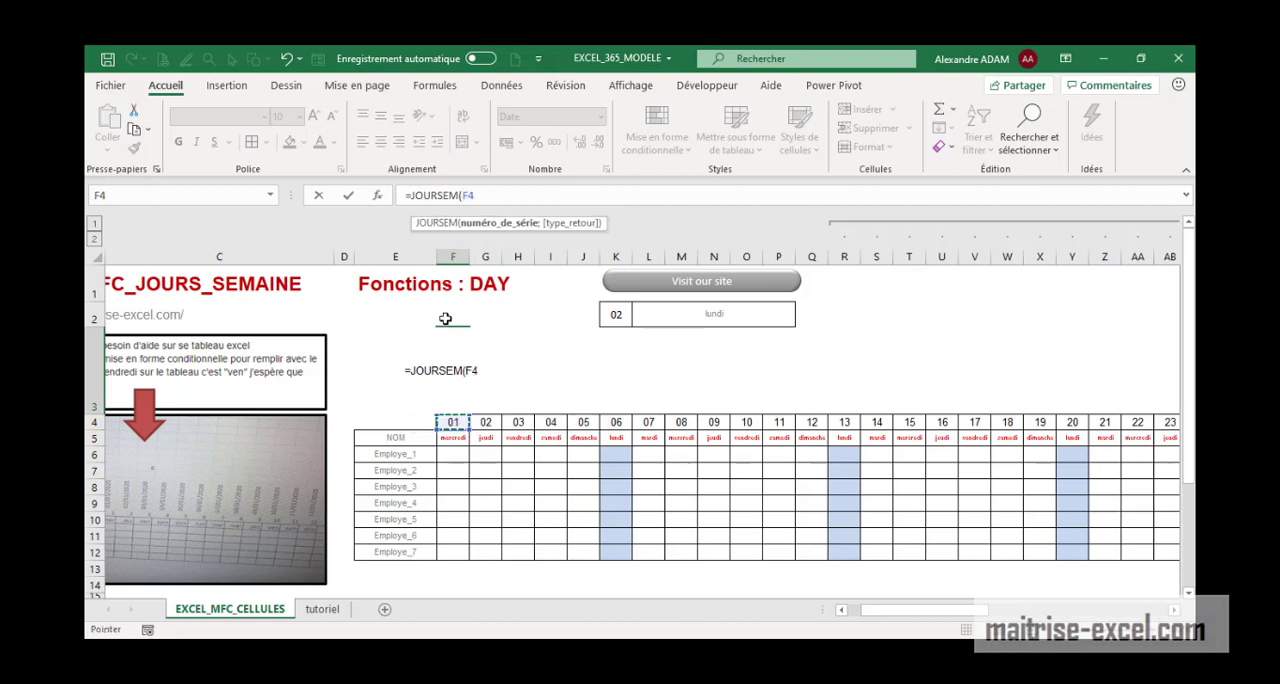
type(";1")
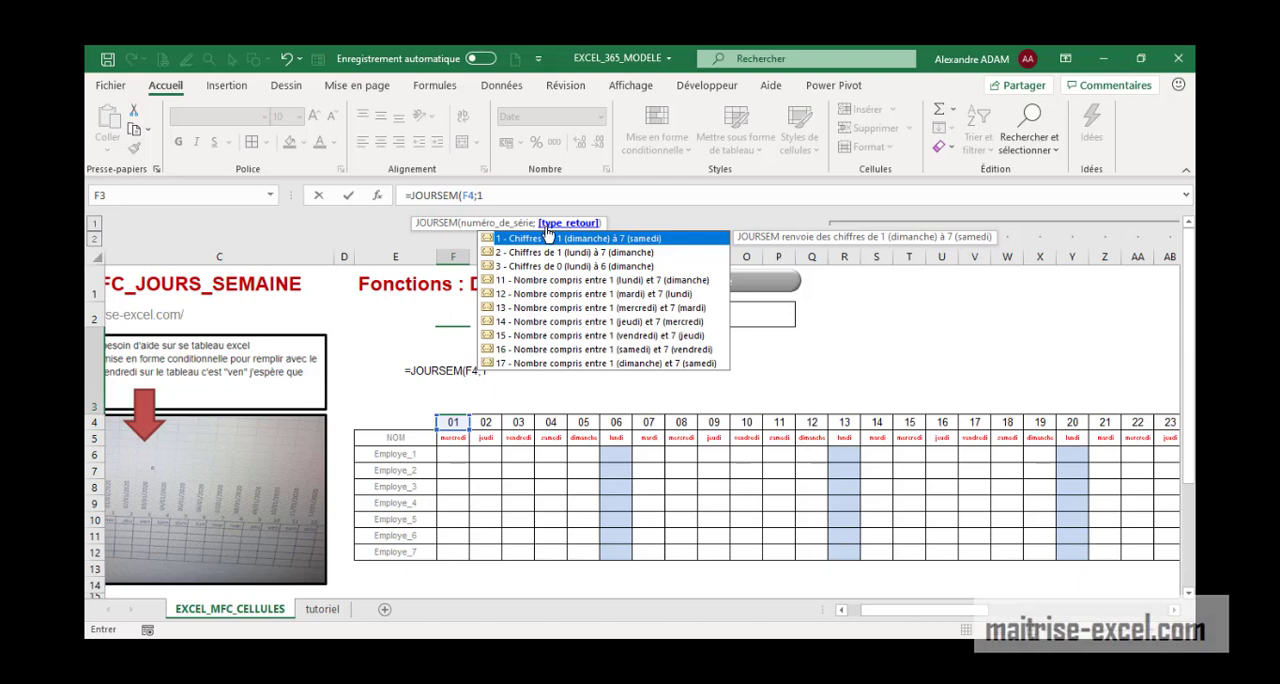
key("Return")
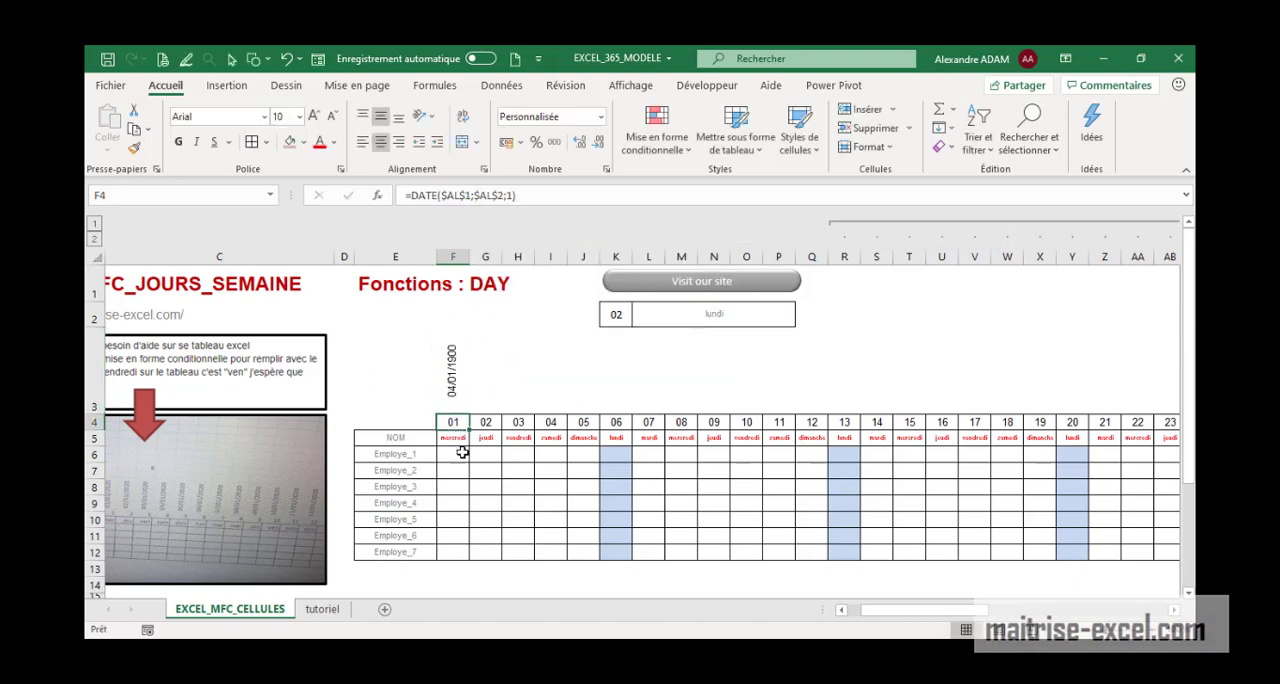
Apply the custom number format jjjj to cell F3
left_click(450, 376)
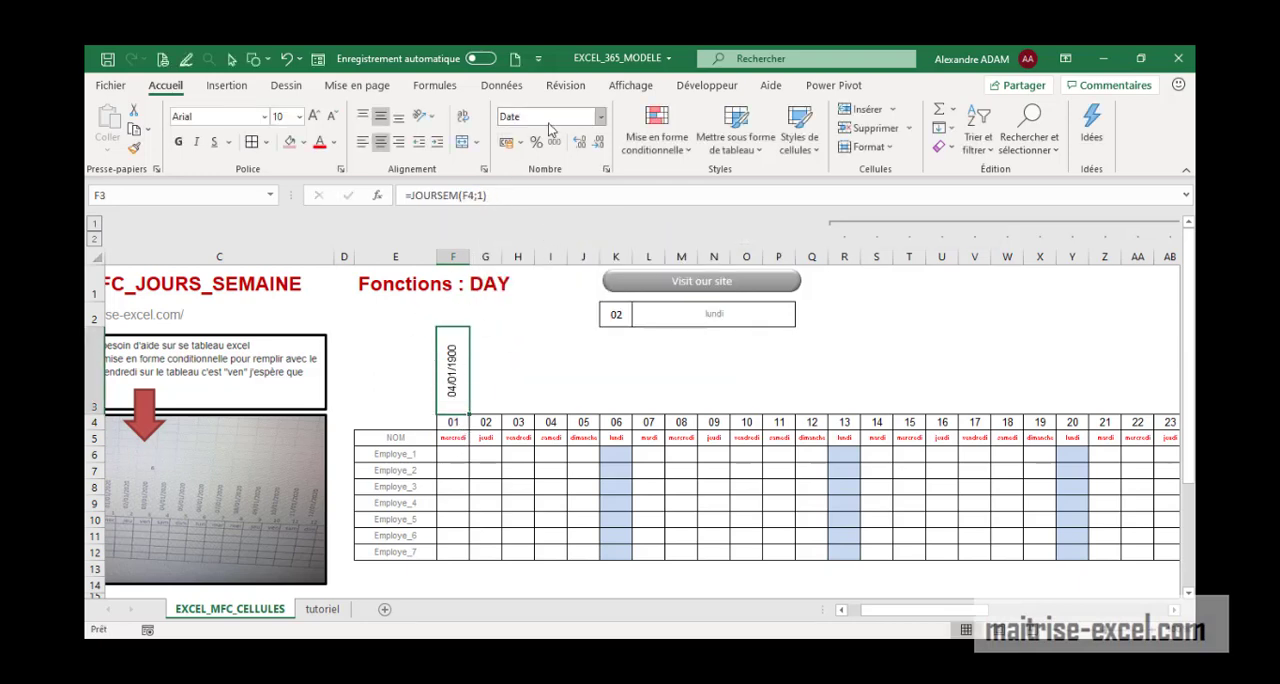
left_click(607, 170)
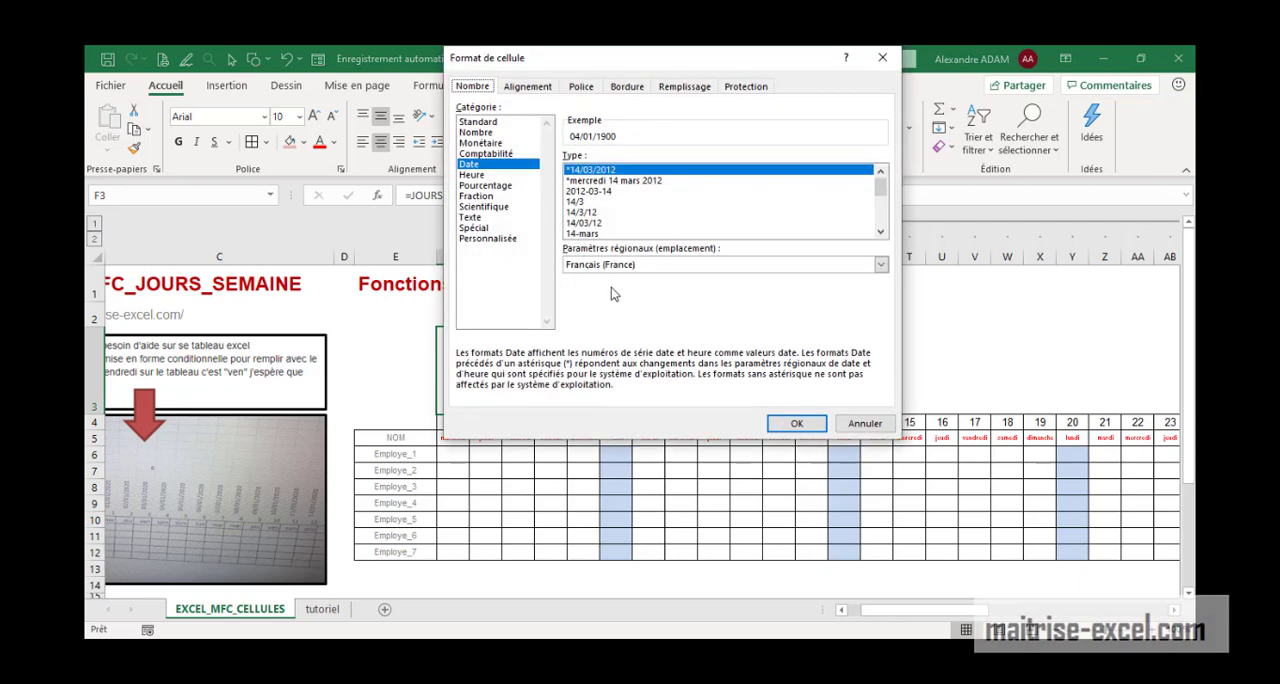
left_click(510, 240)
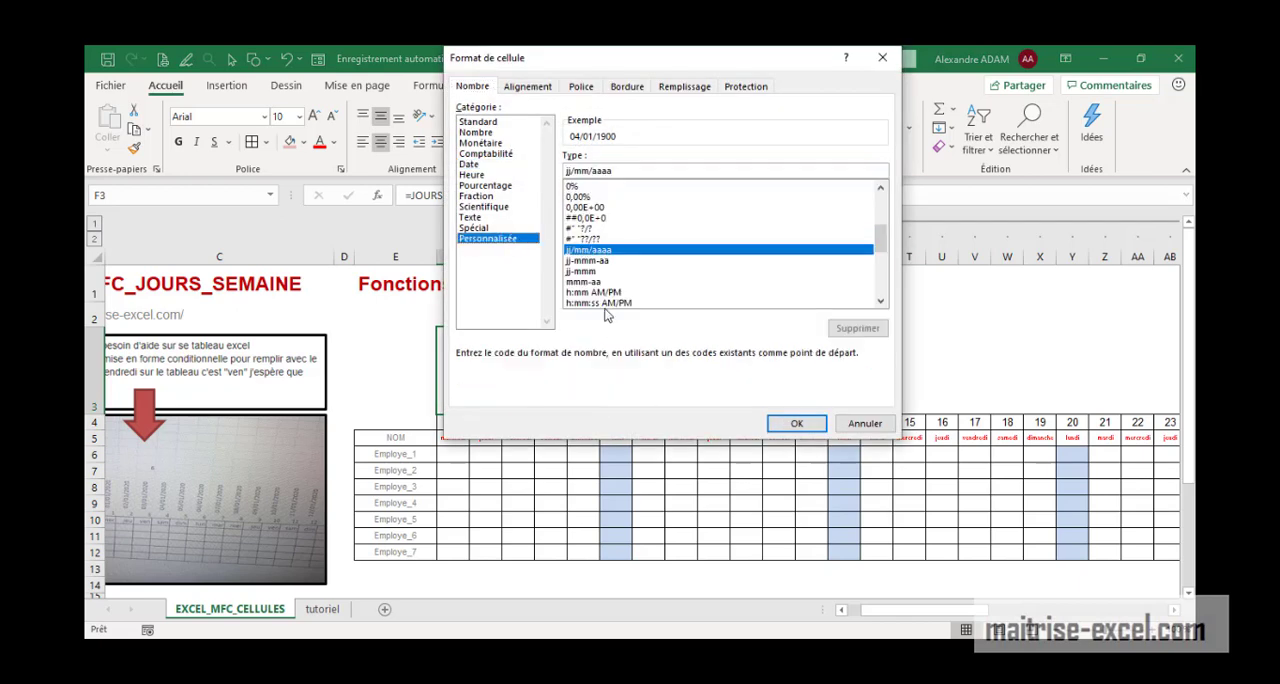
scroll(870, 265, "down", 5)
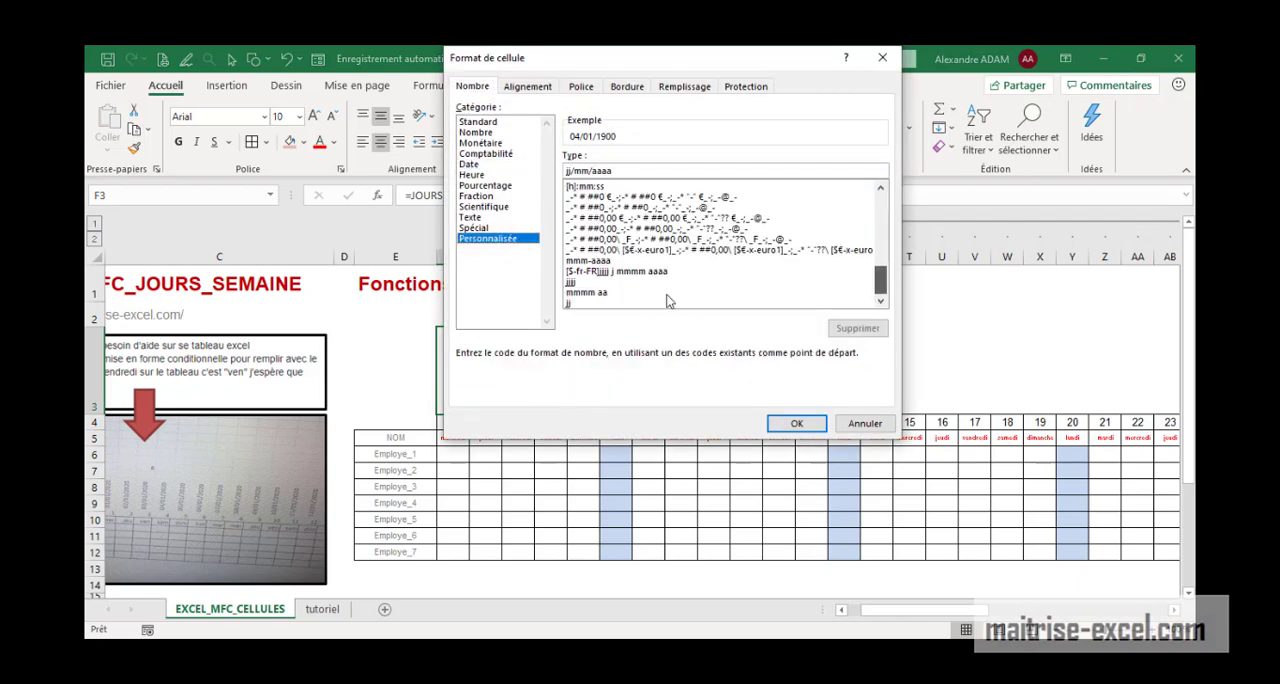
left_click(600, 292)
left_click(590, 303)
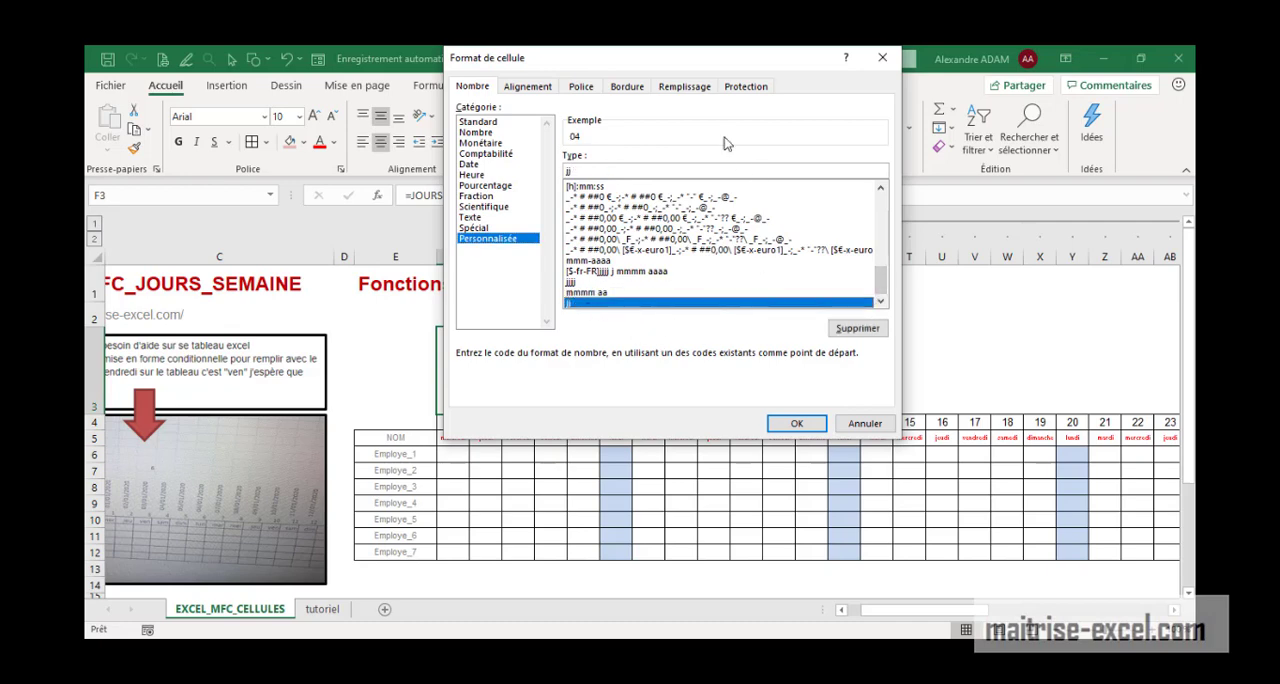
left_click_drag(677, 62, 870, 109)
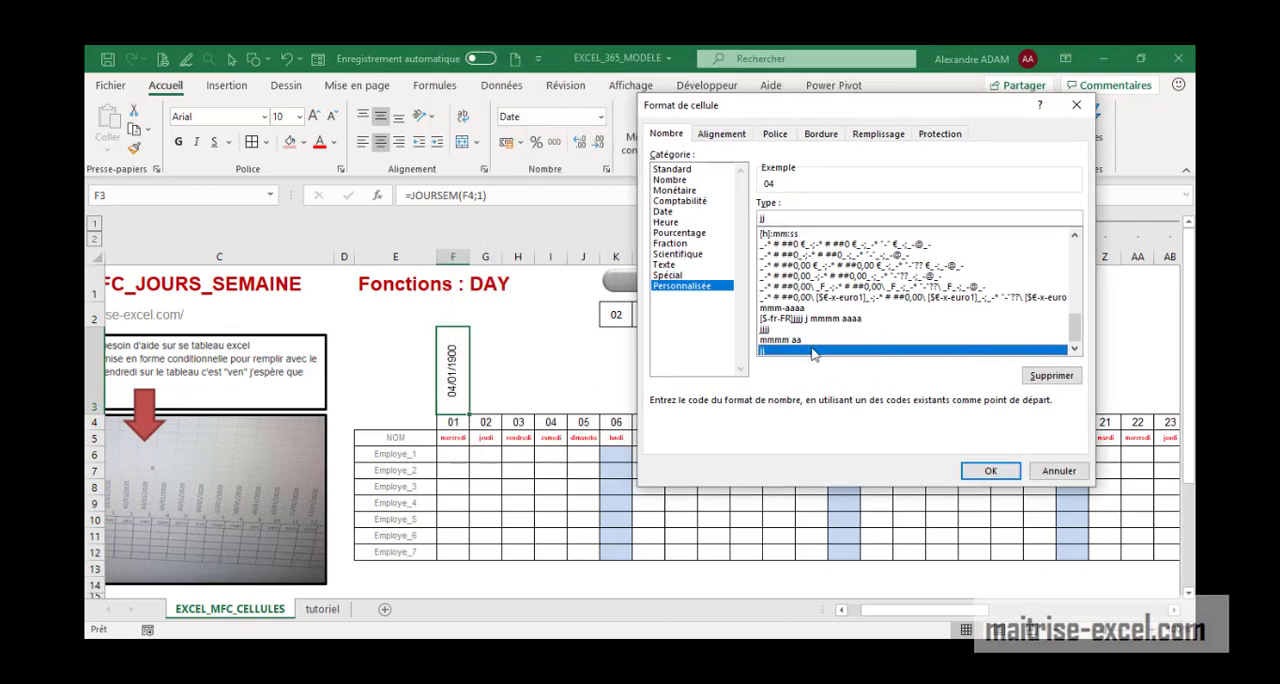
left_click(782, 330)
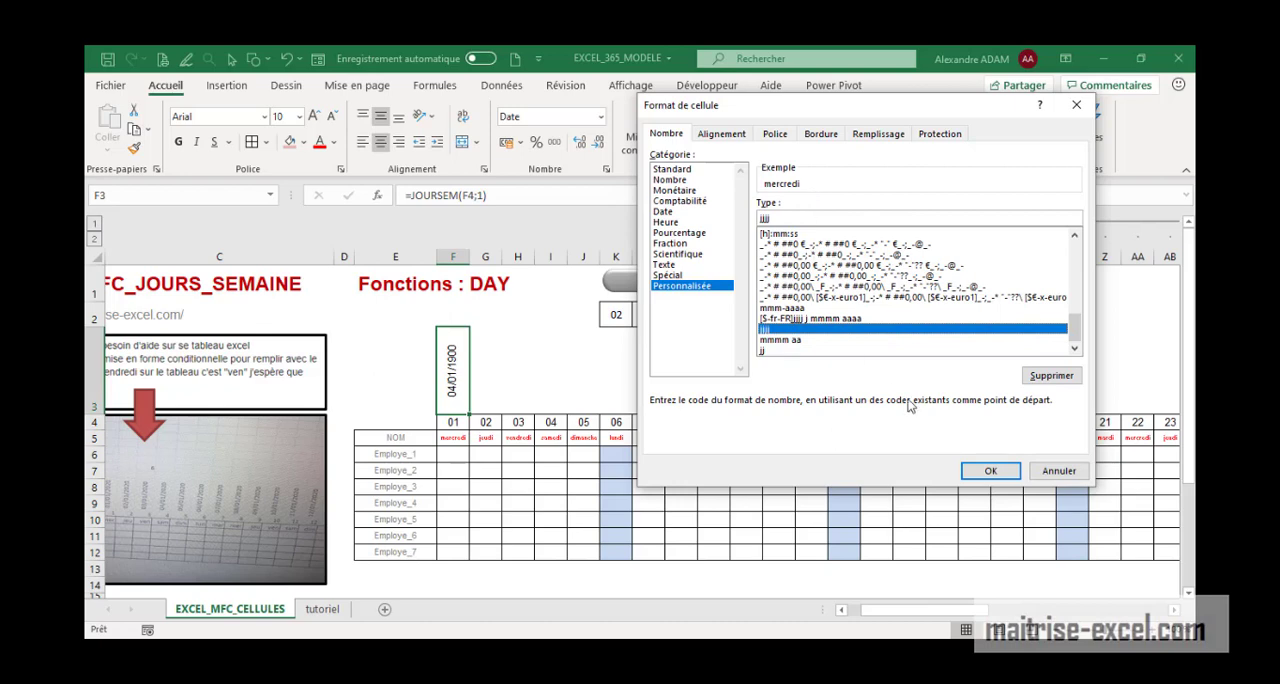
left_click(981, 471)
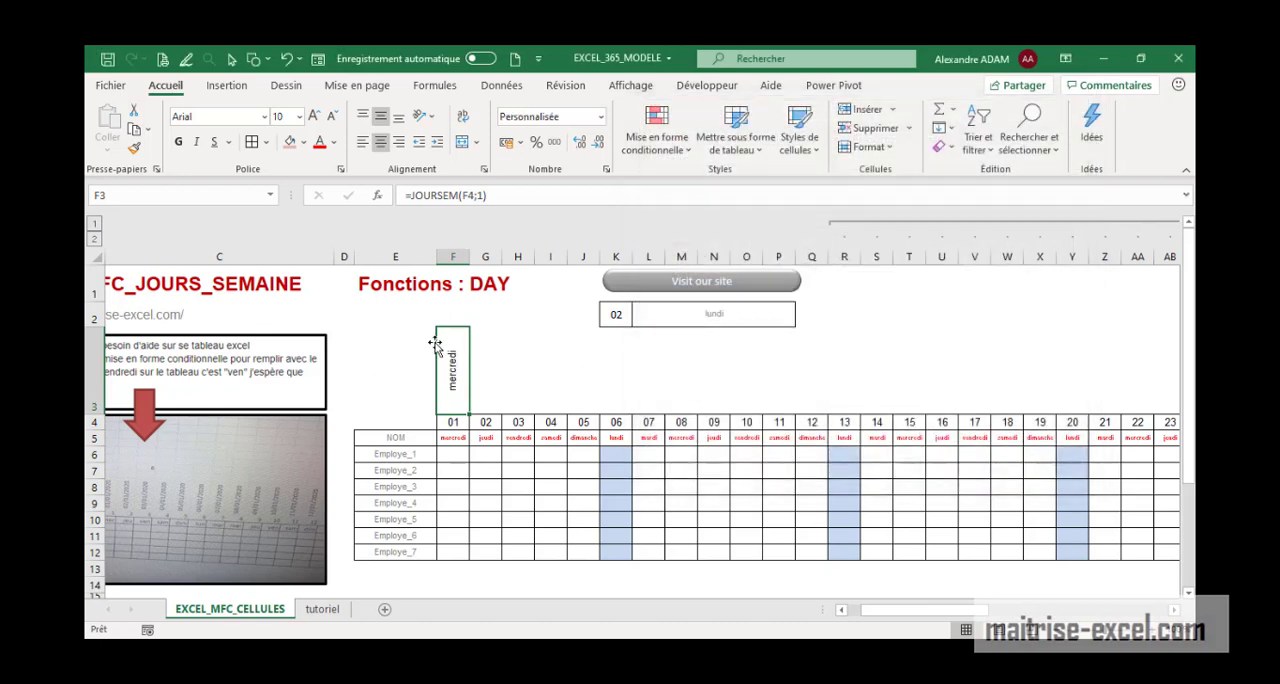
Extend the F3 formula with a comparison to the absolute cell $K$2, giving =JOURSEM(F4;1)=$K$2
left_click(506, 195)
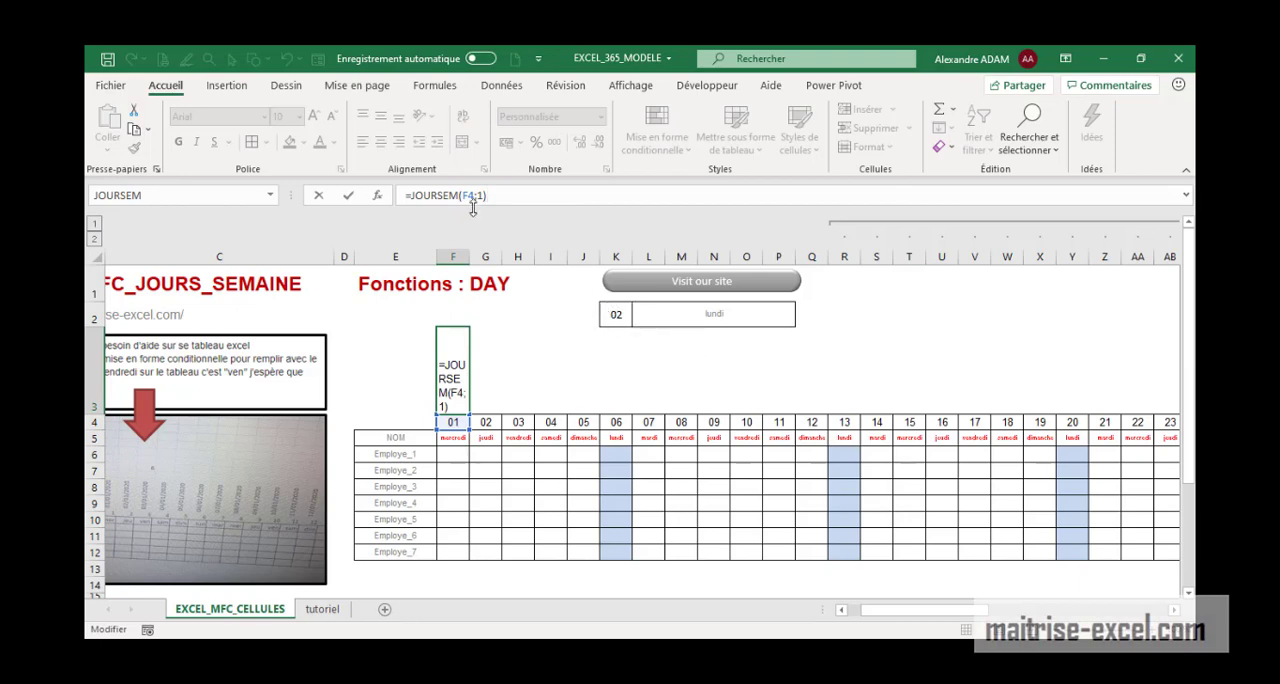
type("=")
left_click(630, 318)
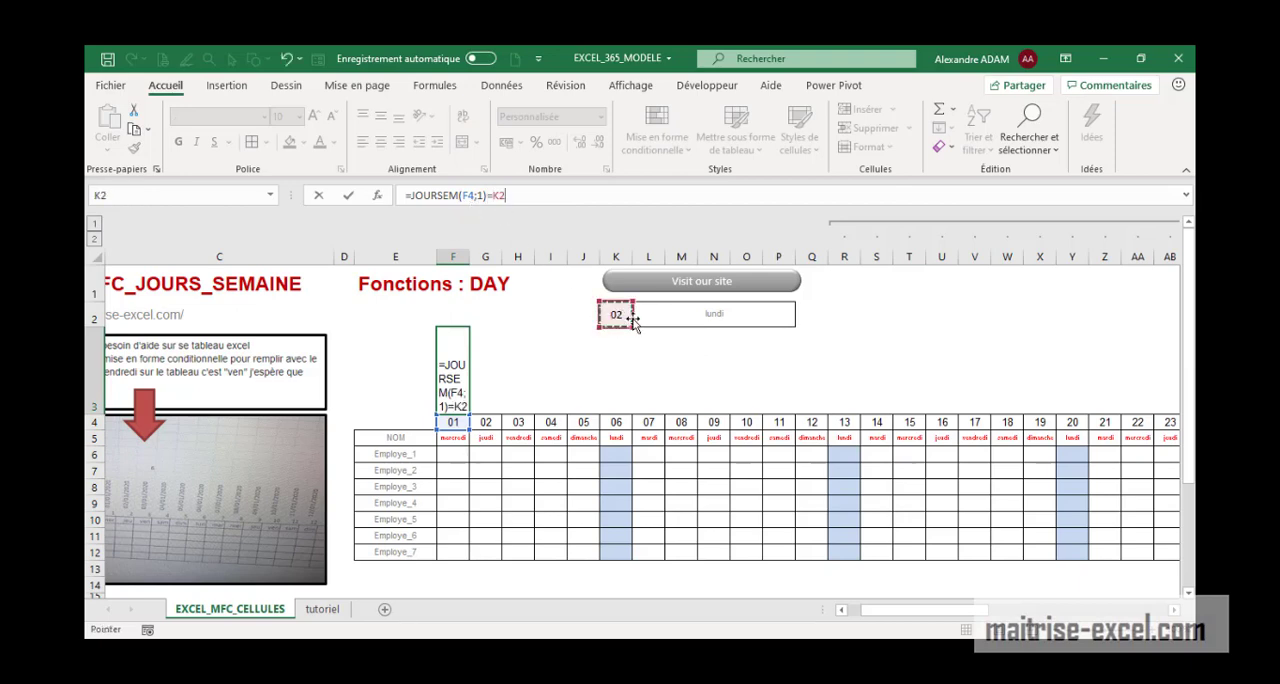
key("F4")
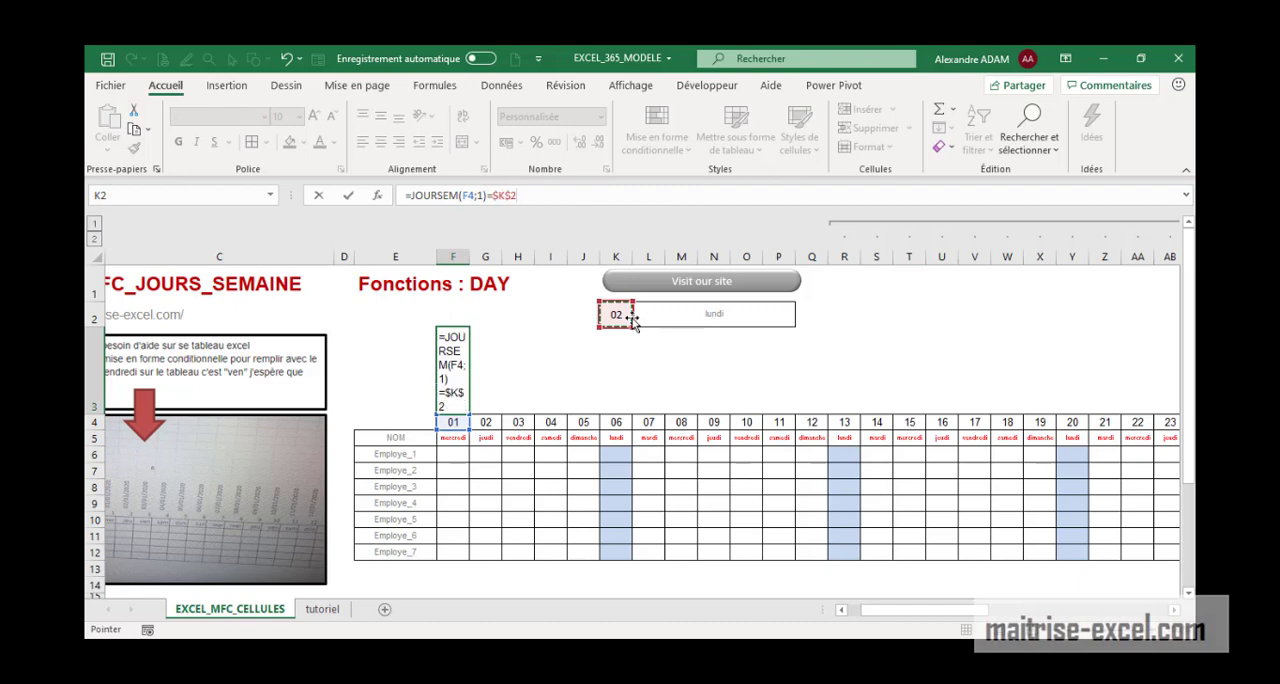
key("Return")
Fill the F3 test formula across row 3 to AJ3, covering every day of the month
left_click(451, 380)
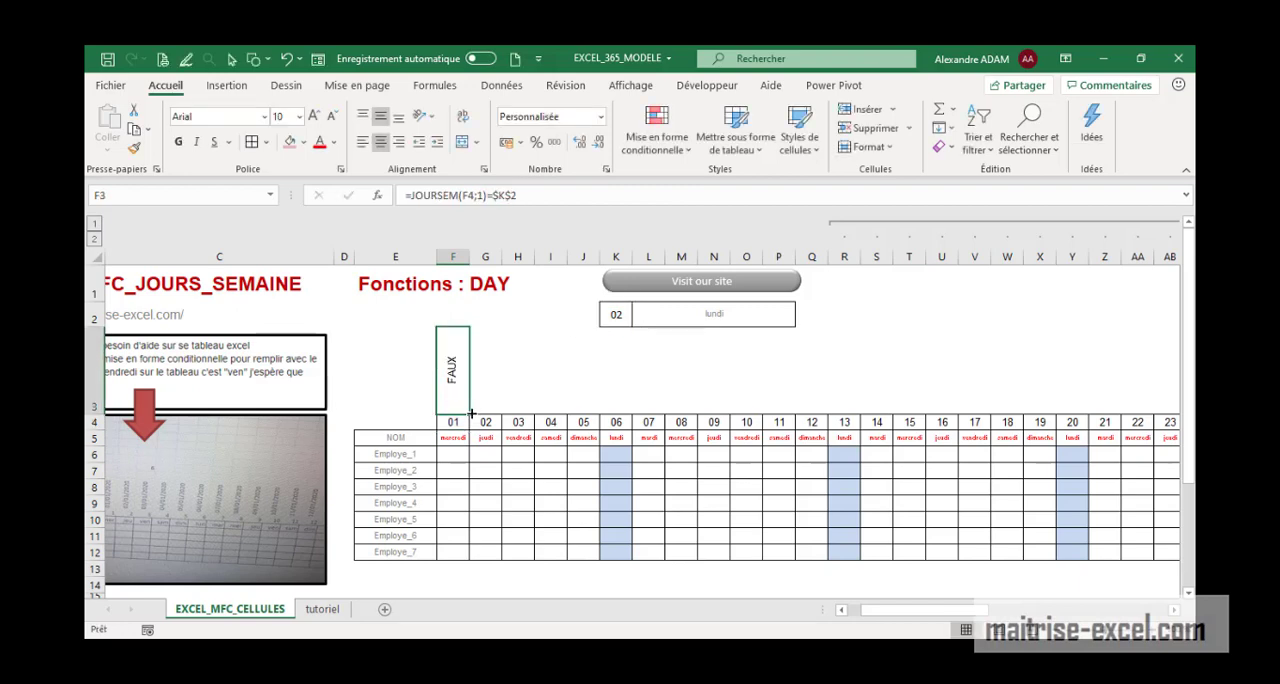
left_click_drag(470, 412, 1020, 416)
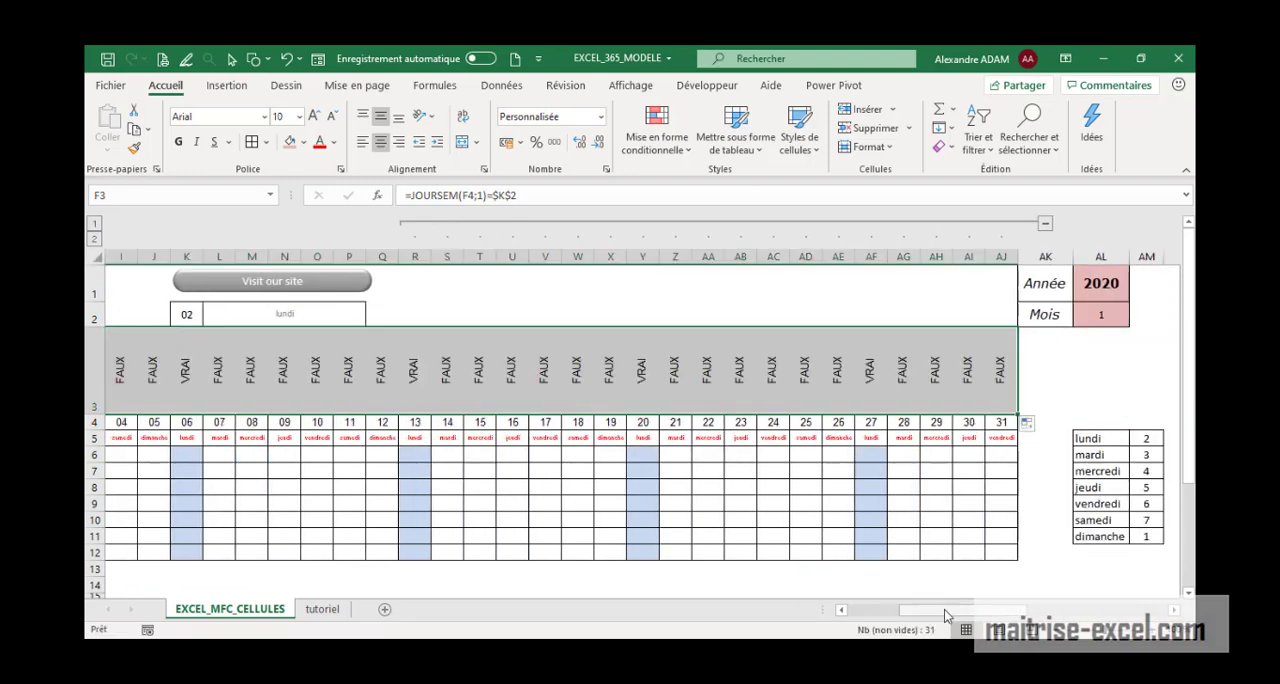
mouse_move(945, 615)
left_mouse_down()
mouse_move(905, 613)
mouse_move(925, 613)
left_mouse_up()
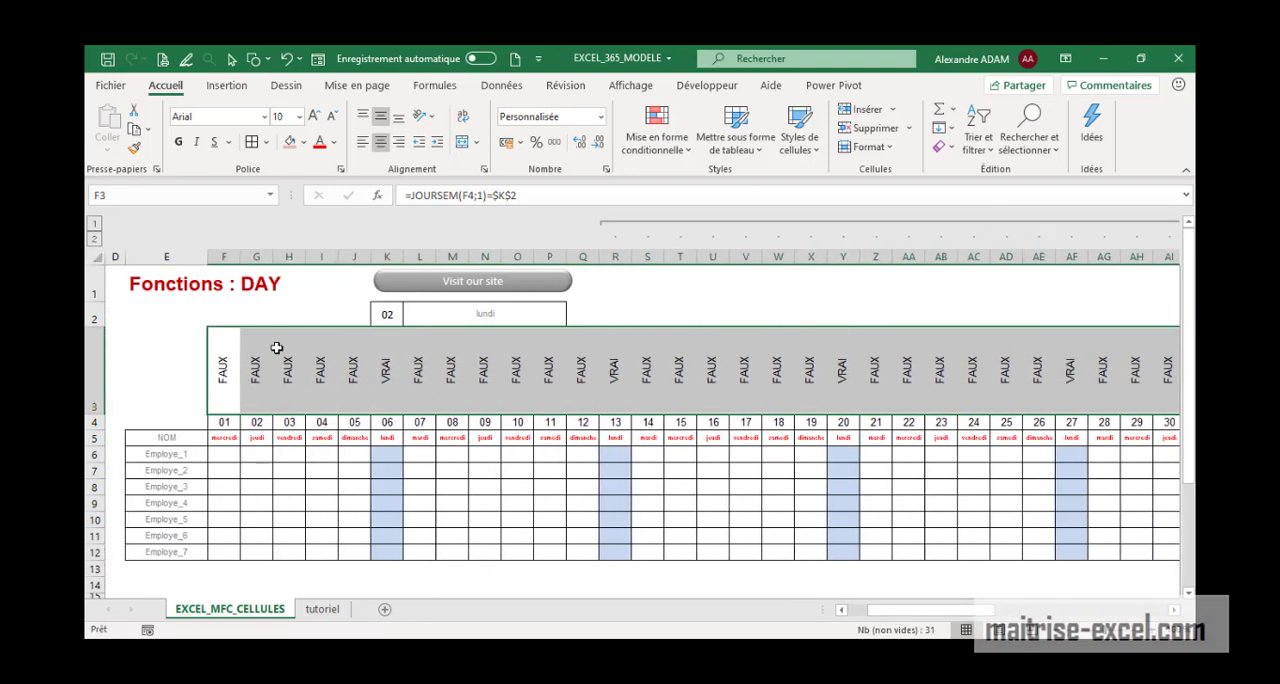
Reopen the conditional formatting rule from F6, review its formula =JOURSEM(F$4;1)=$K$2 and close the rule editor without changes
left_click(233, 456)
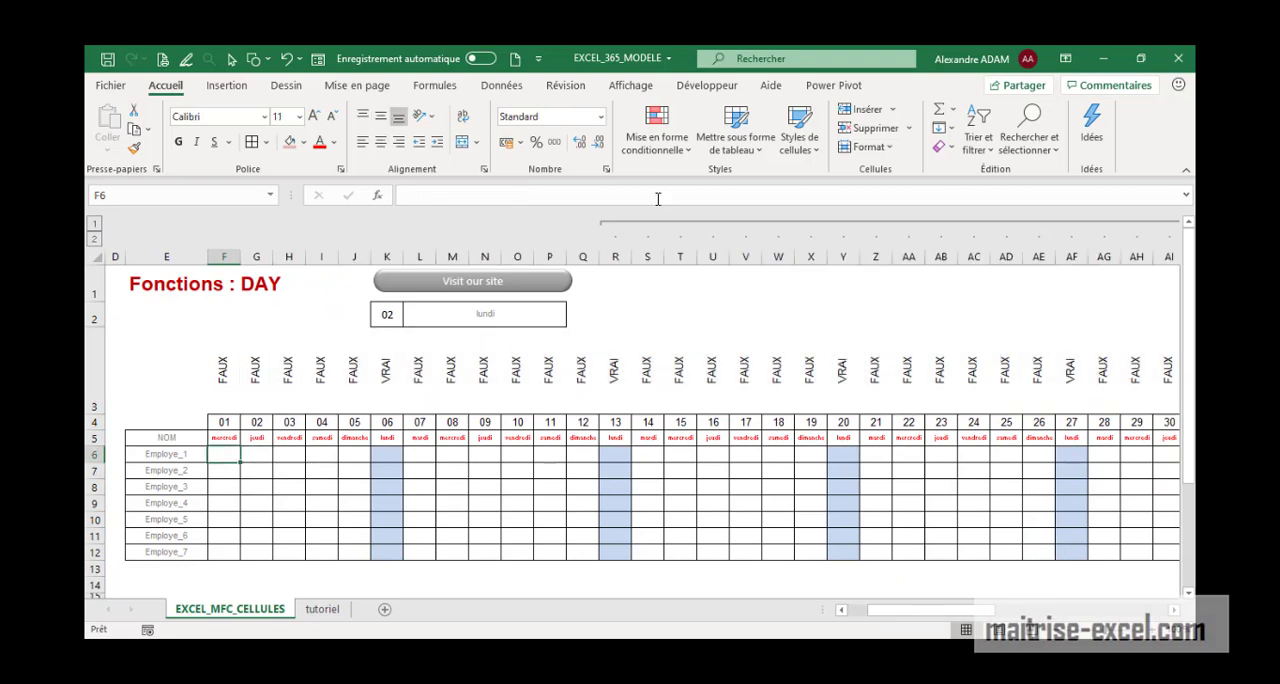
left_click(708, 142)
left_click(688, 145)
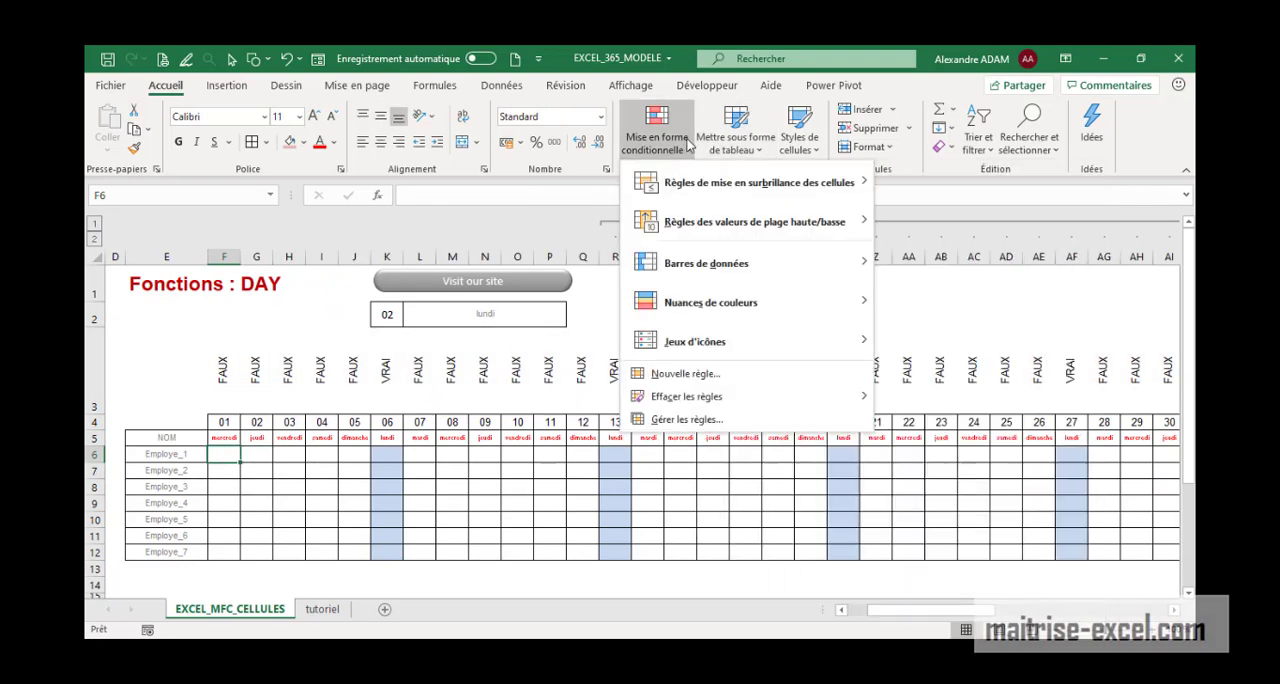
left_click(687, 419)
left_click(751, 304)
left_click(750, 259)
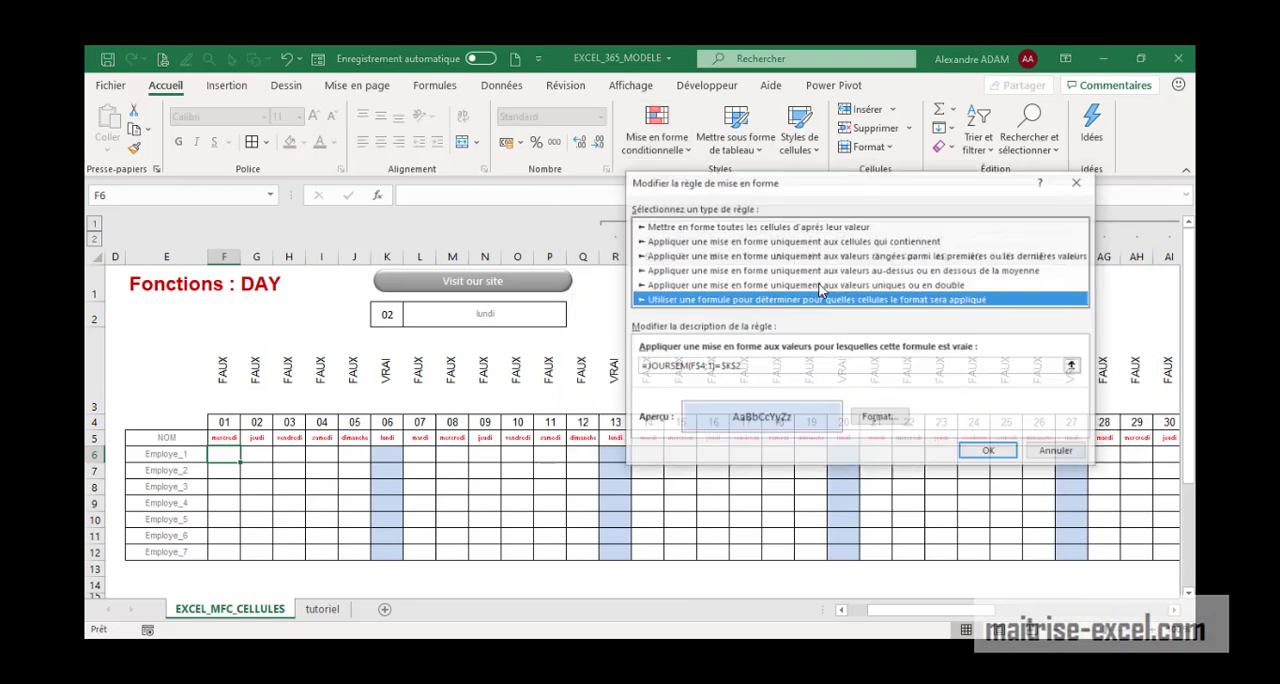
left_click(746, 367)
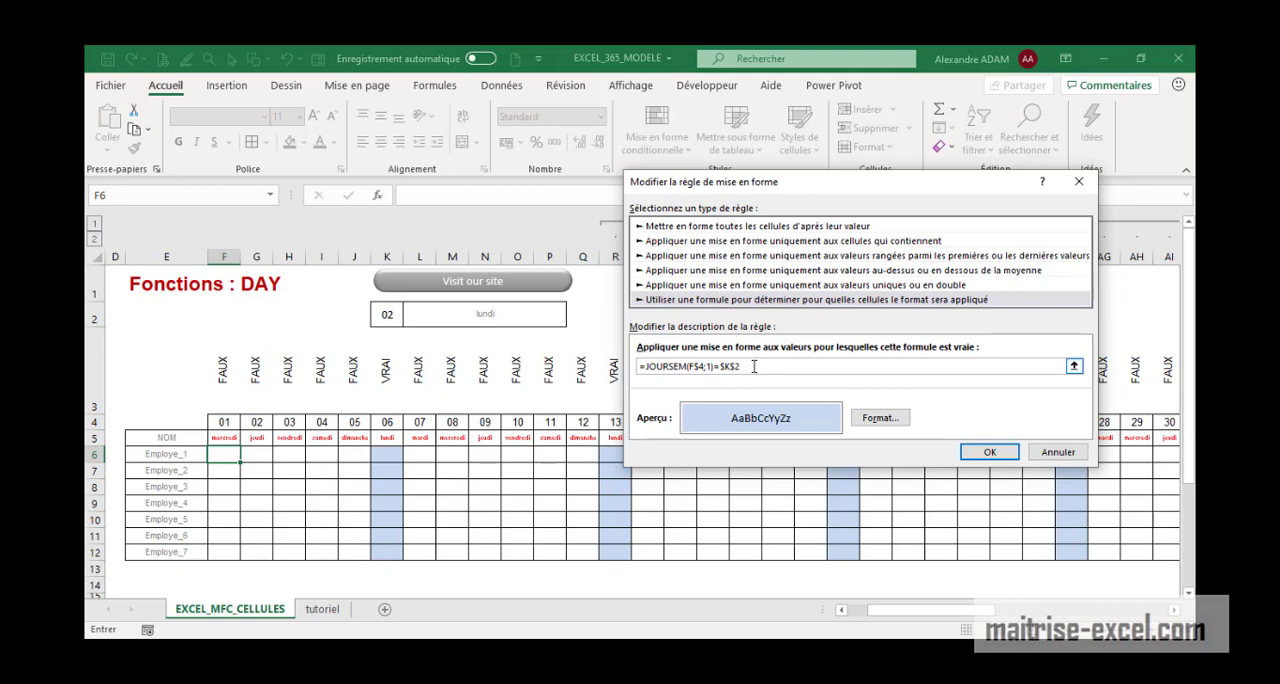
left_click(989, 452)
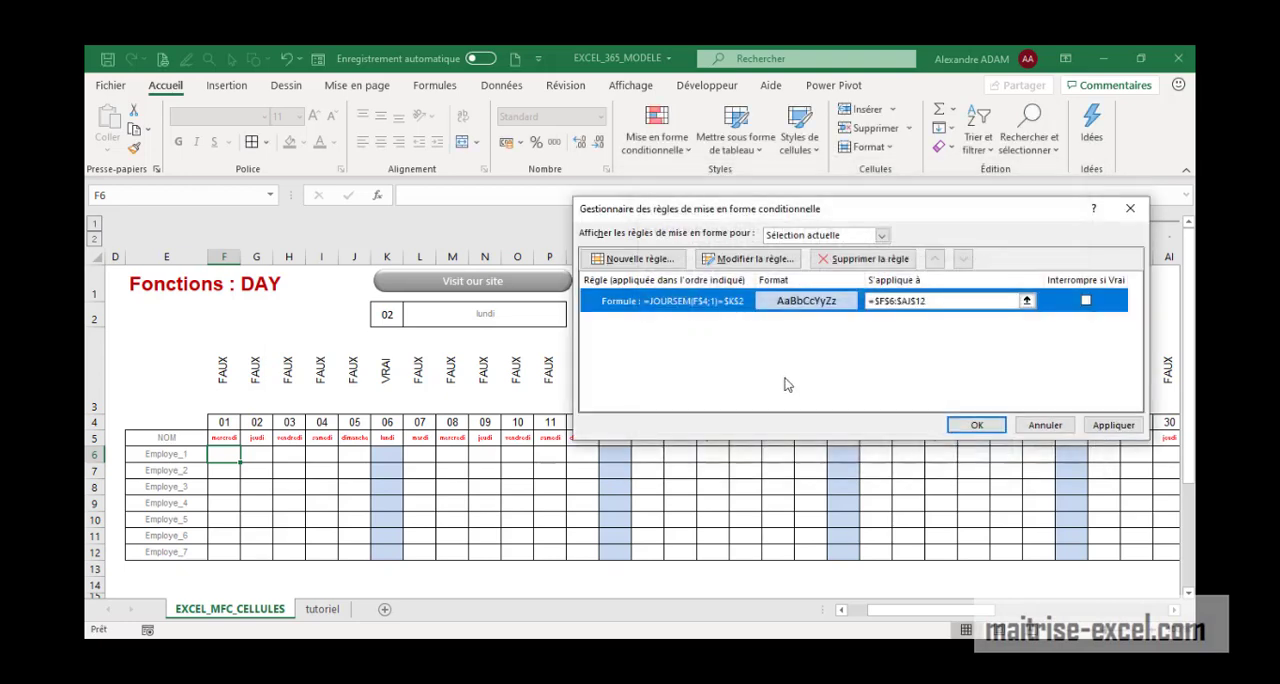
Examine the rule's applied range =$F$6:$AJ$12 against the employee grid, then apply and close the rules manager with the range kept
left_click(940, 301)
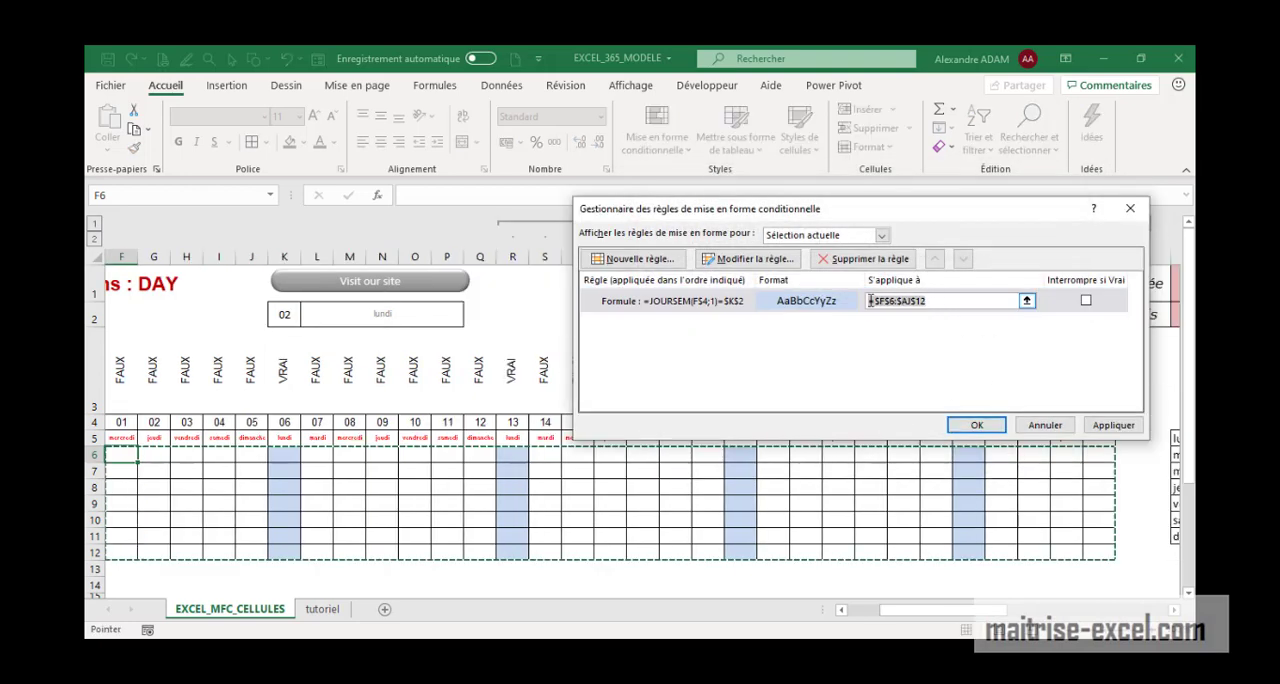
left_click_drag(868, 300, 820, 300)
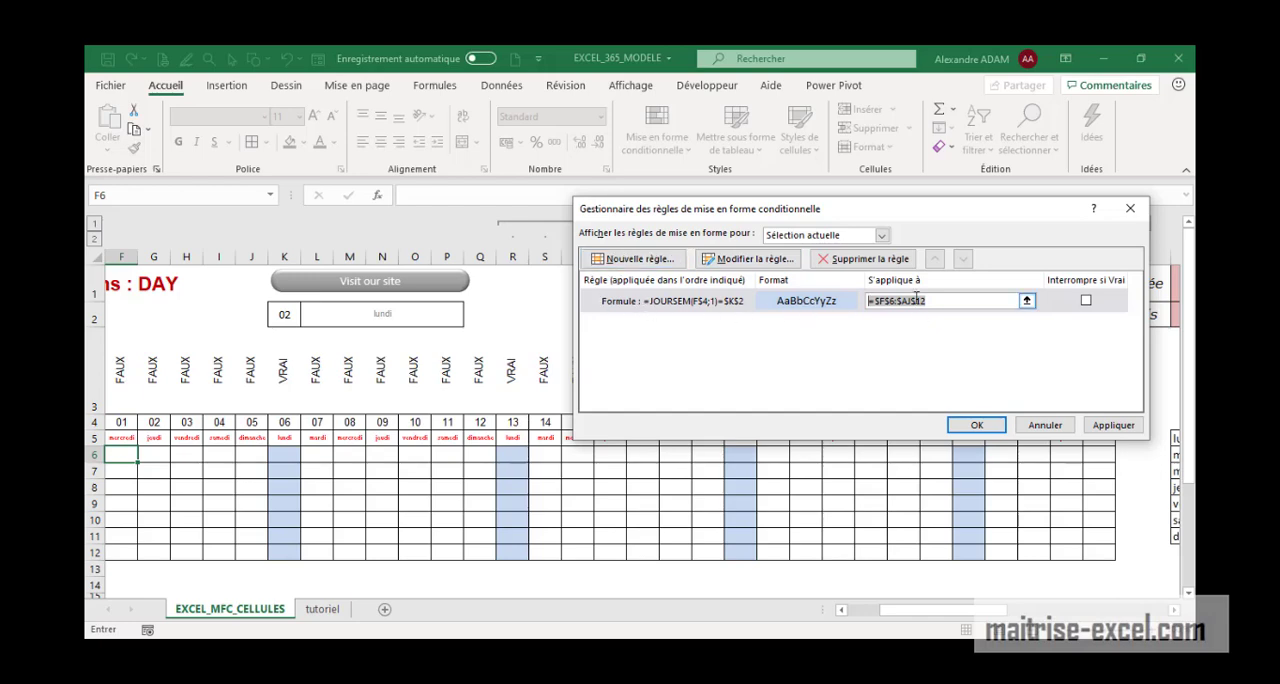
left_click(948, 300)
mouse_move(933, 612)
left_mouse_down()
mouse_move(903, 609)
mouse_move(920, 611)
left_mouse_up()
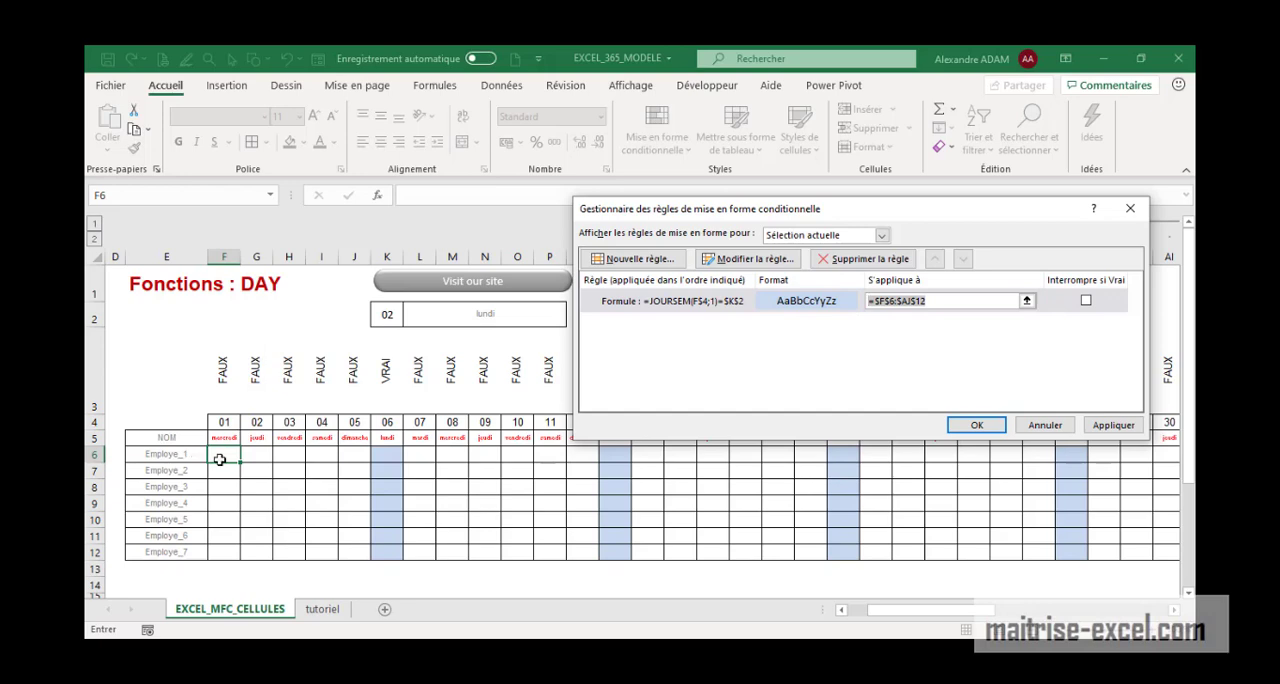
left_click_drag(220, 459, 1042, 557)
left_click(1110, 425)
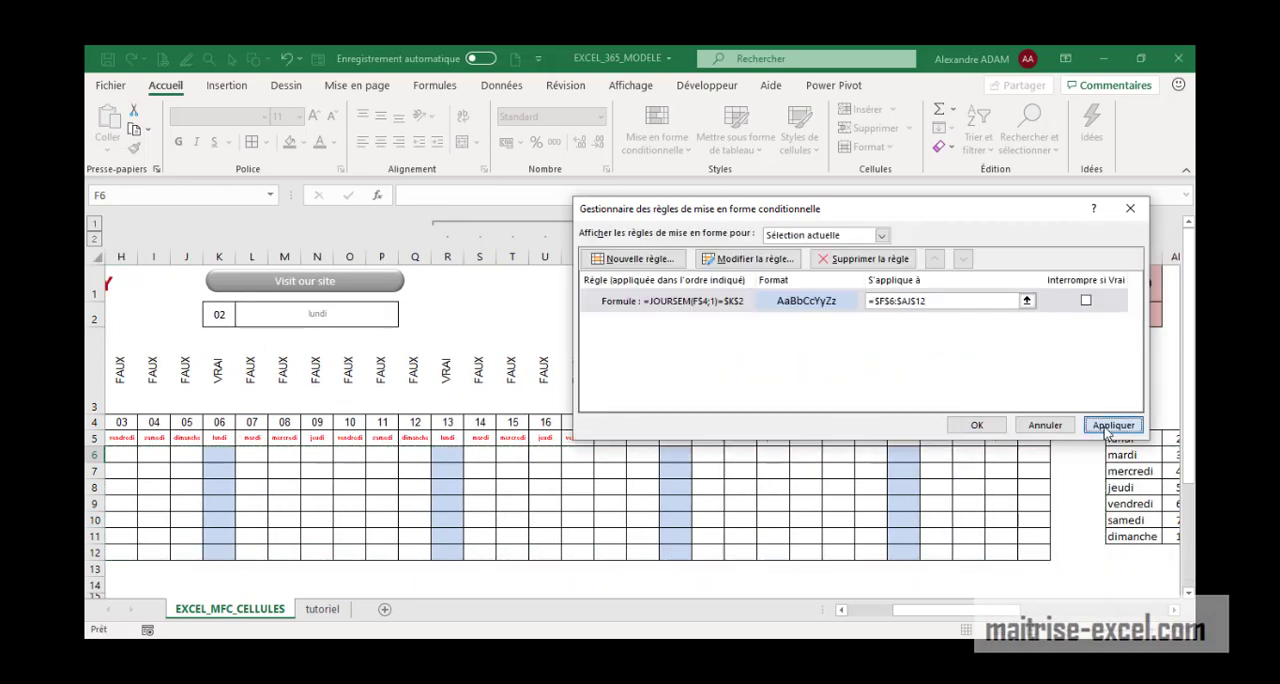
left_click(977, 425)
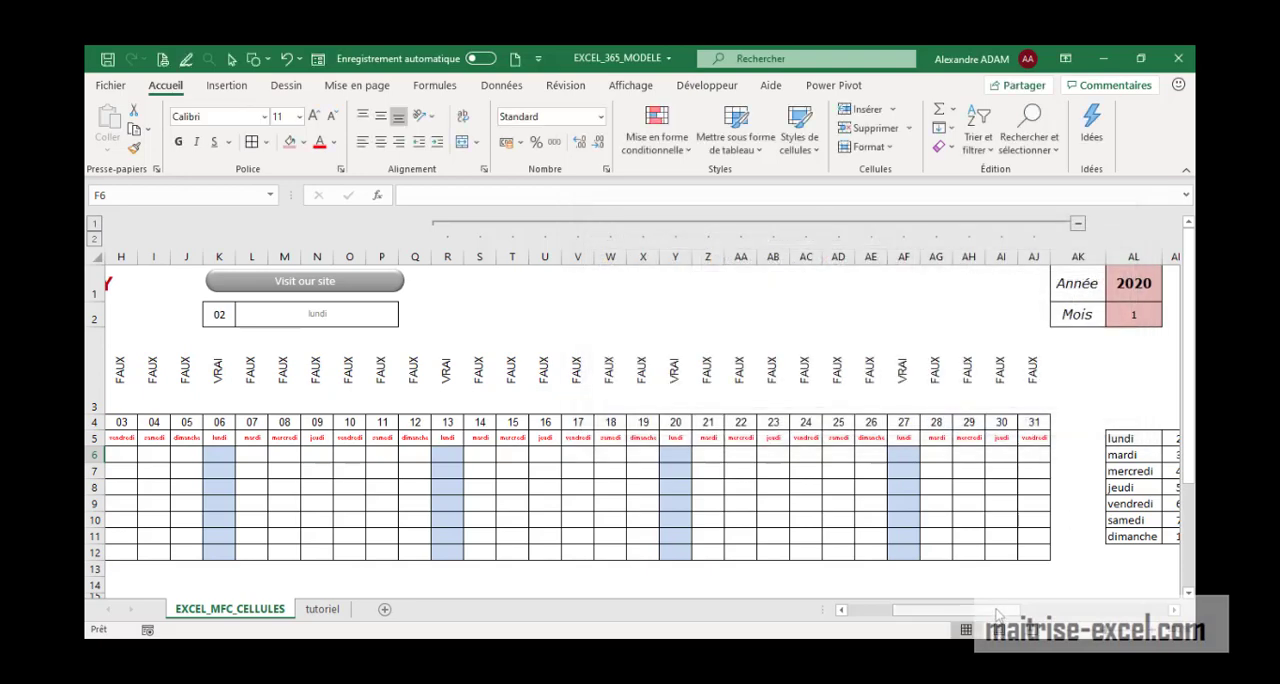
Collapse the grouped columns R to AJ and choose vendredi in the weekday list in L2
mouse_move(1000, 611)
left_mouse_down()
mouse_move(958, 611)
mouse_move(980, 611)
left_mouse_up()
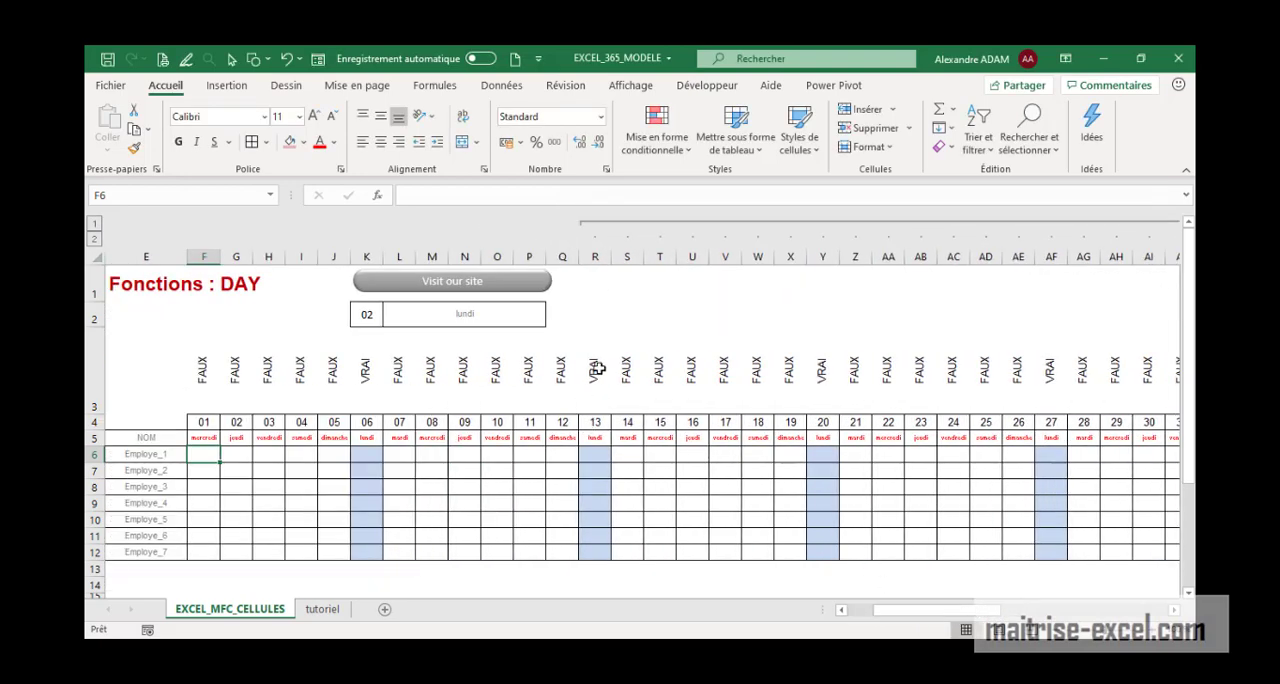
left_click(703, 229)
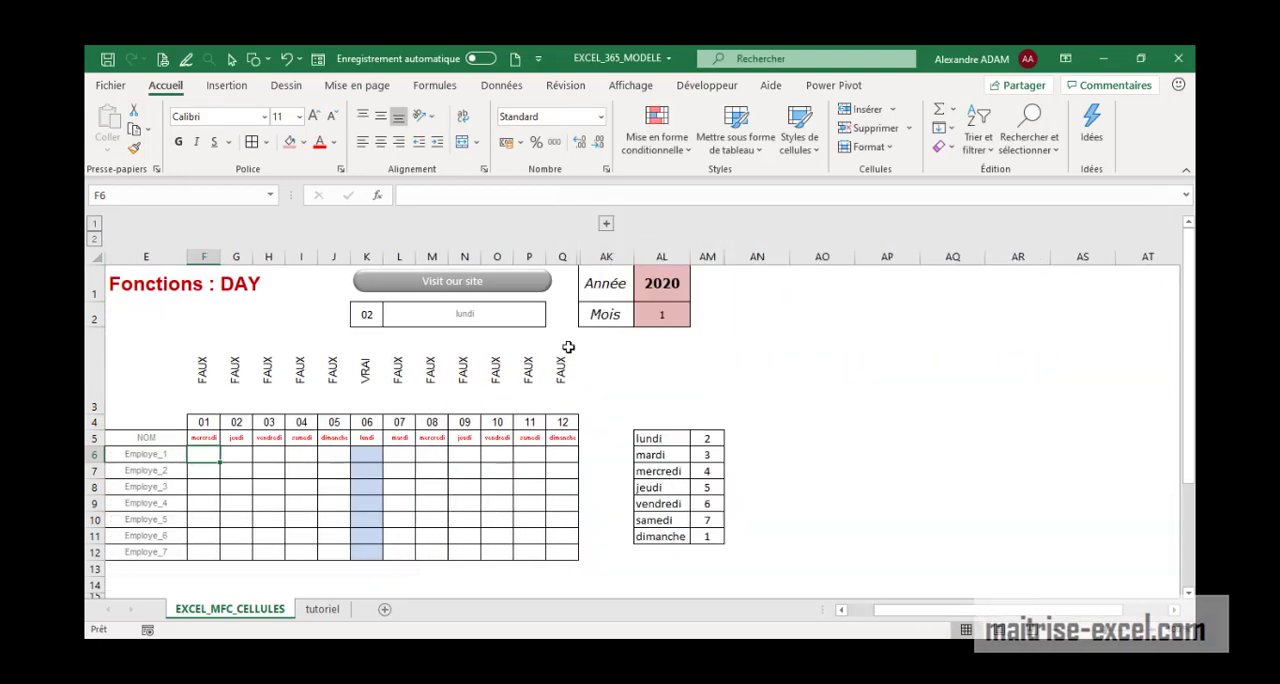
left_click(541, 320)
left_click(554, 322)
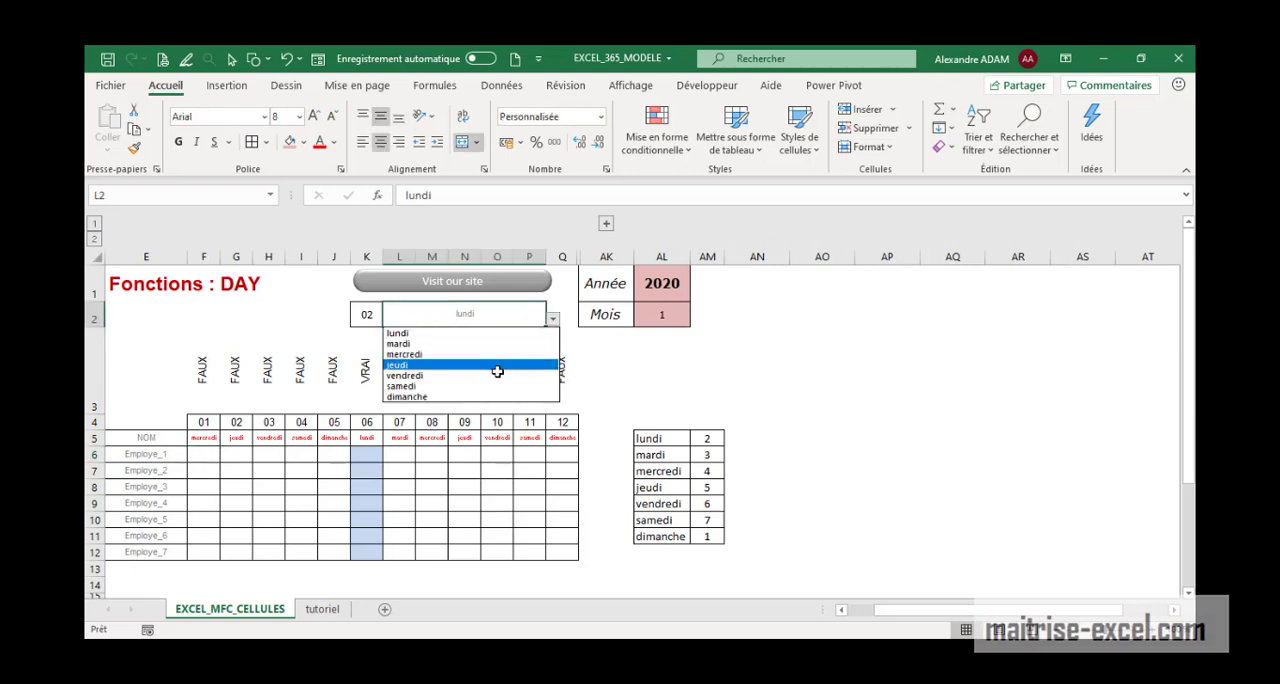
left_click(494, 372)
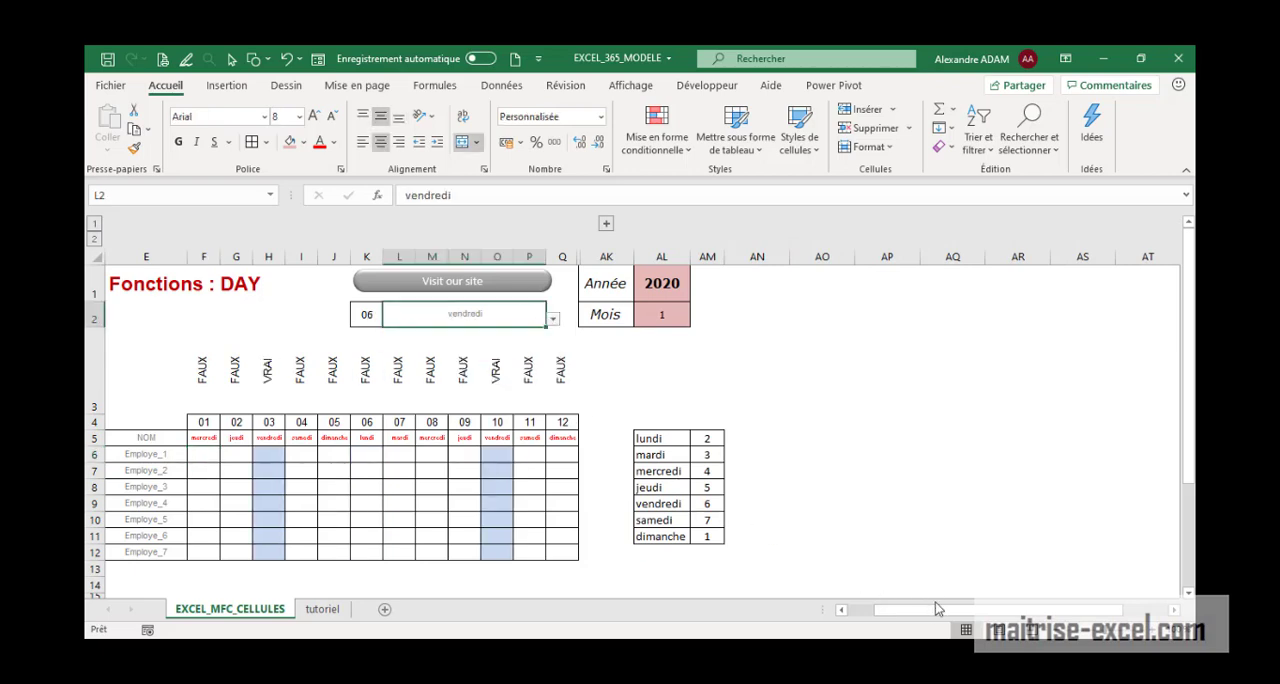
Choose dimanche in the weekday list in L2
left_click_drag(937, 609, 915, 609)
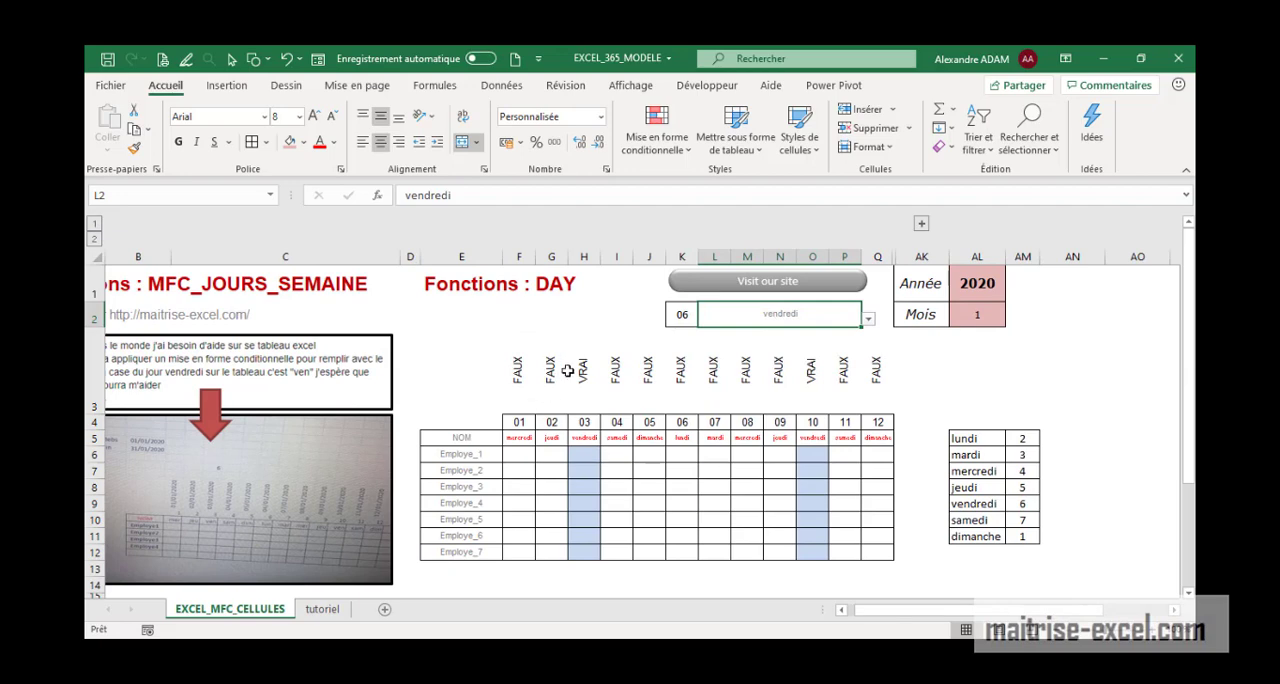
left_click(869, 321)
left_click(755, 399)
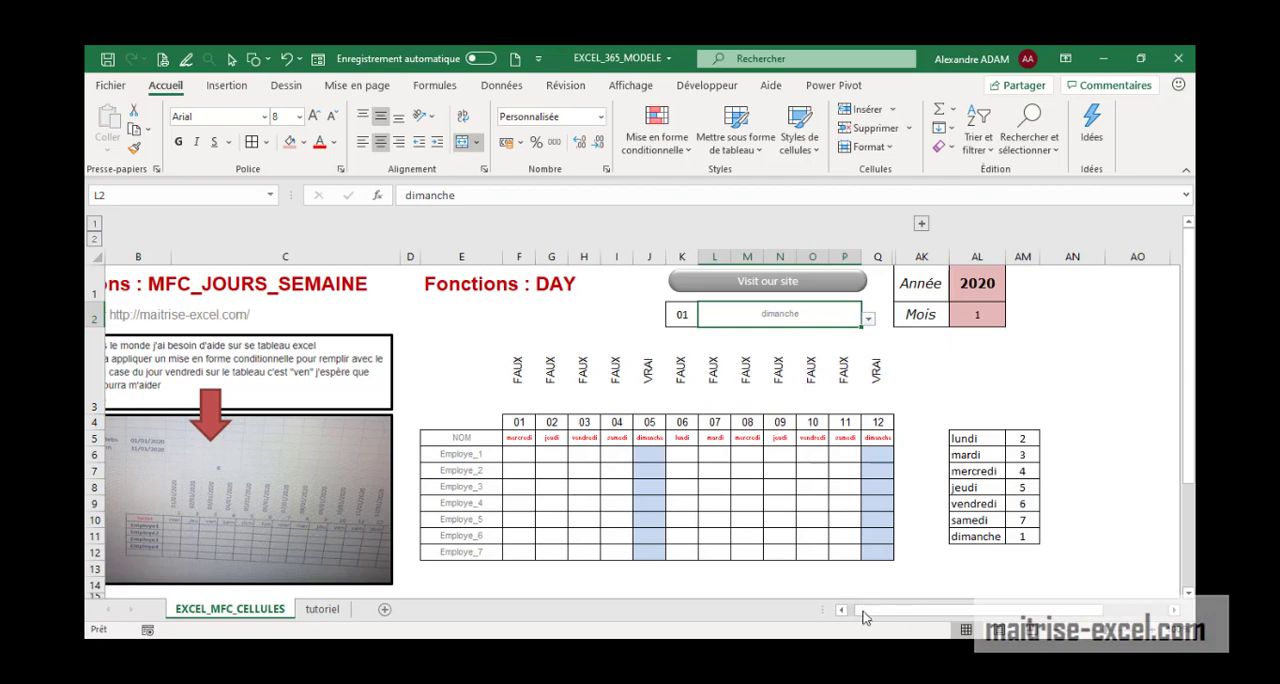
left_click_drag(865, 618, 845, 600)
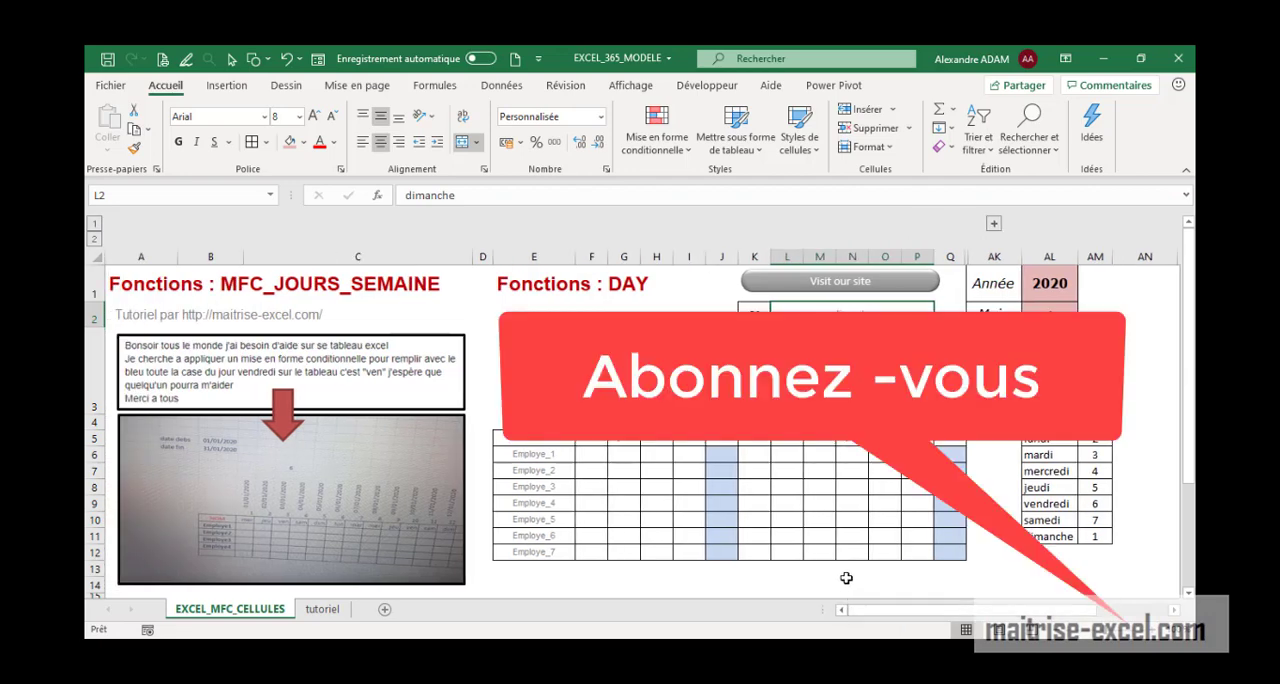